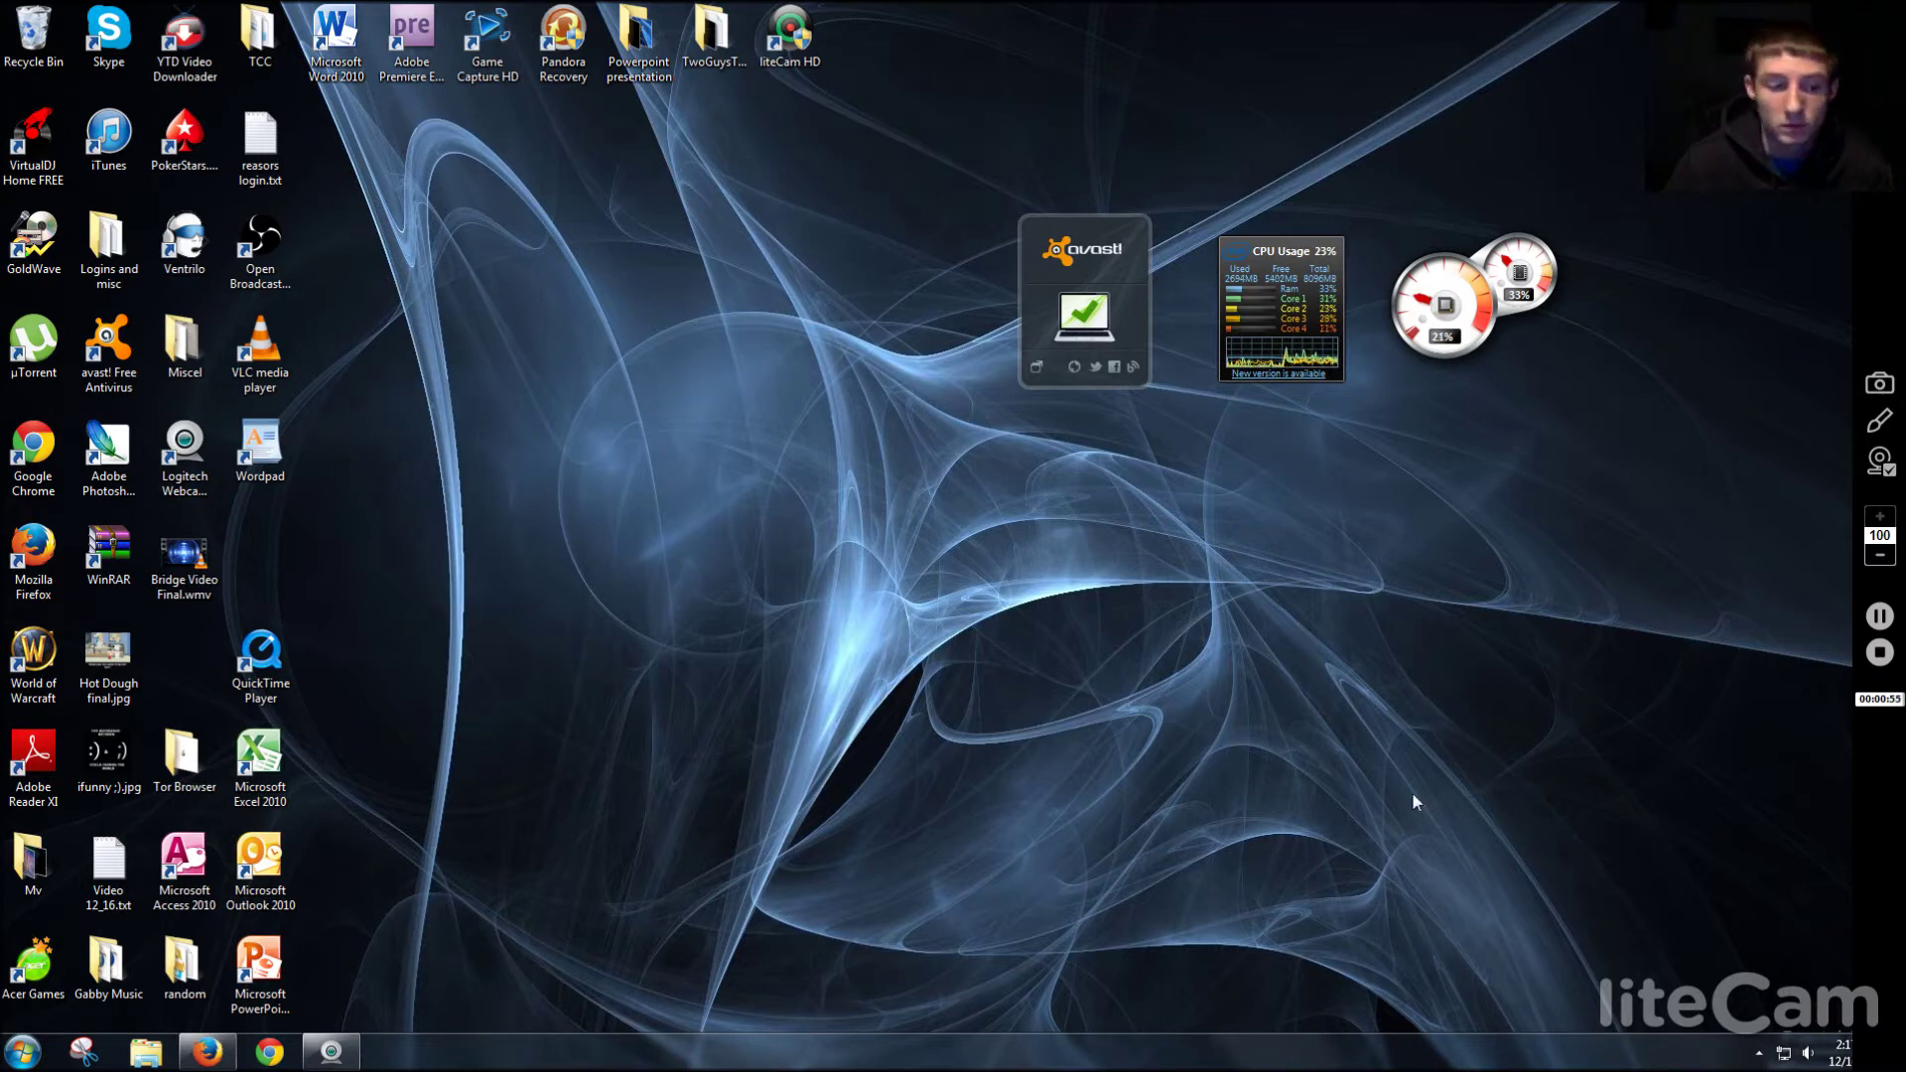
Open Command Prompt from the Start search with 'cmd' and run ipconfig.
{"action": "left_click", "coordinate": [21, 1054]}
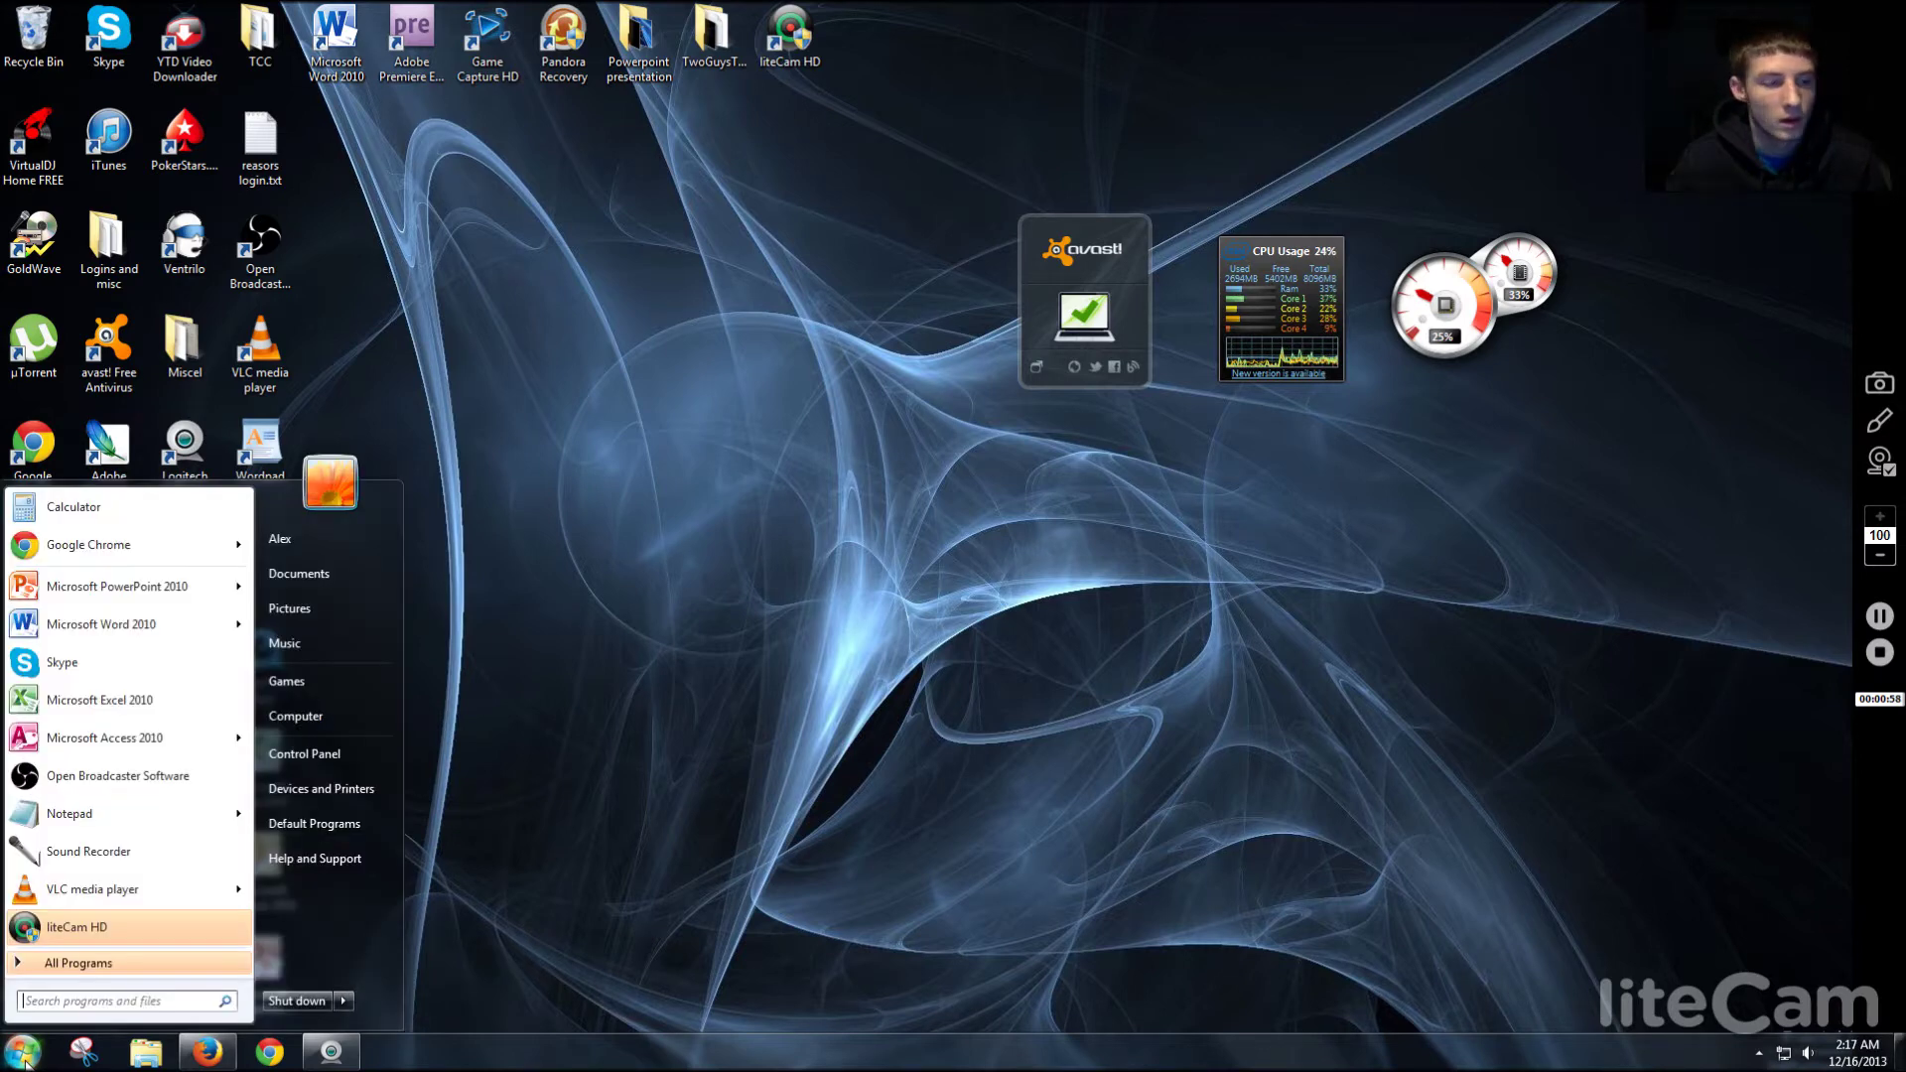
{"action": "type", "text": "cmd"}
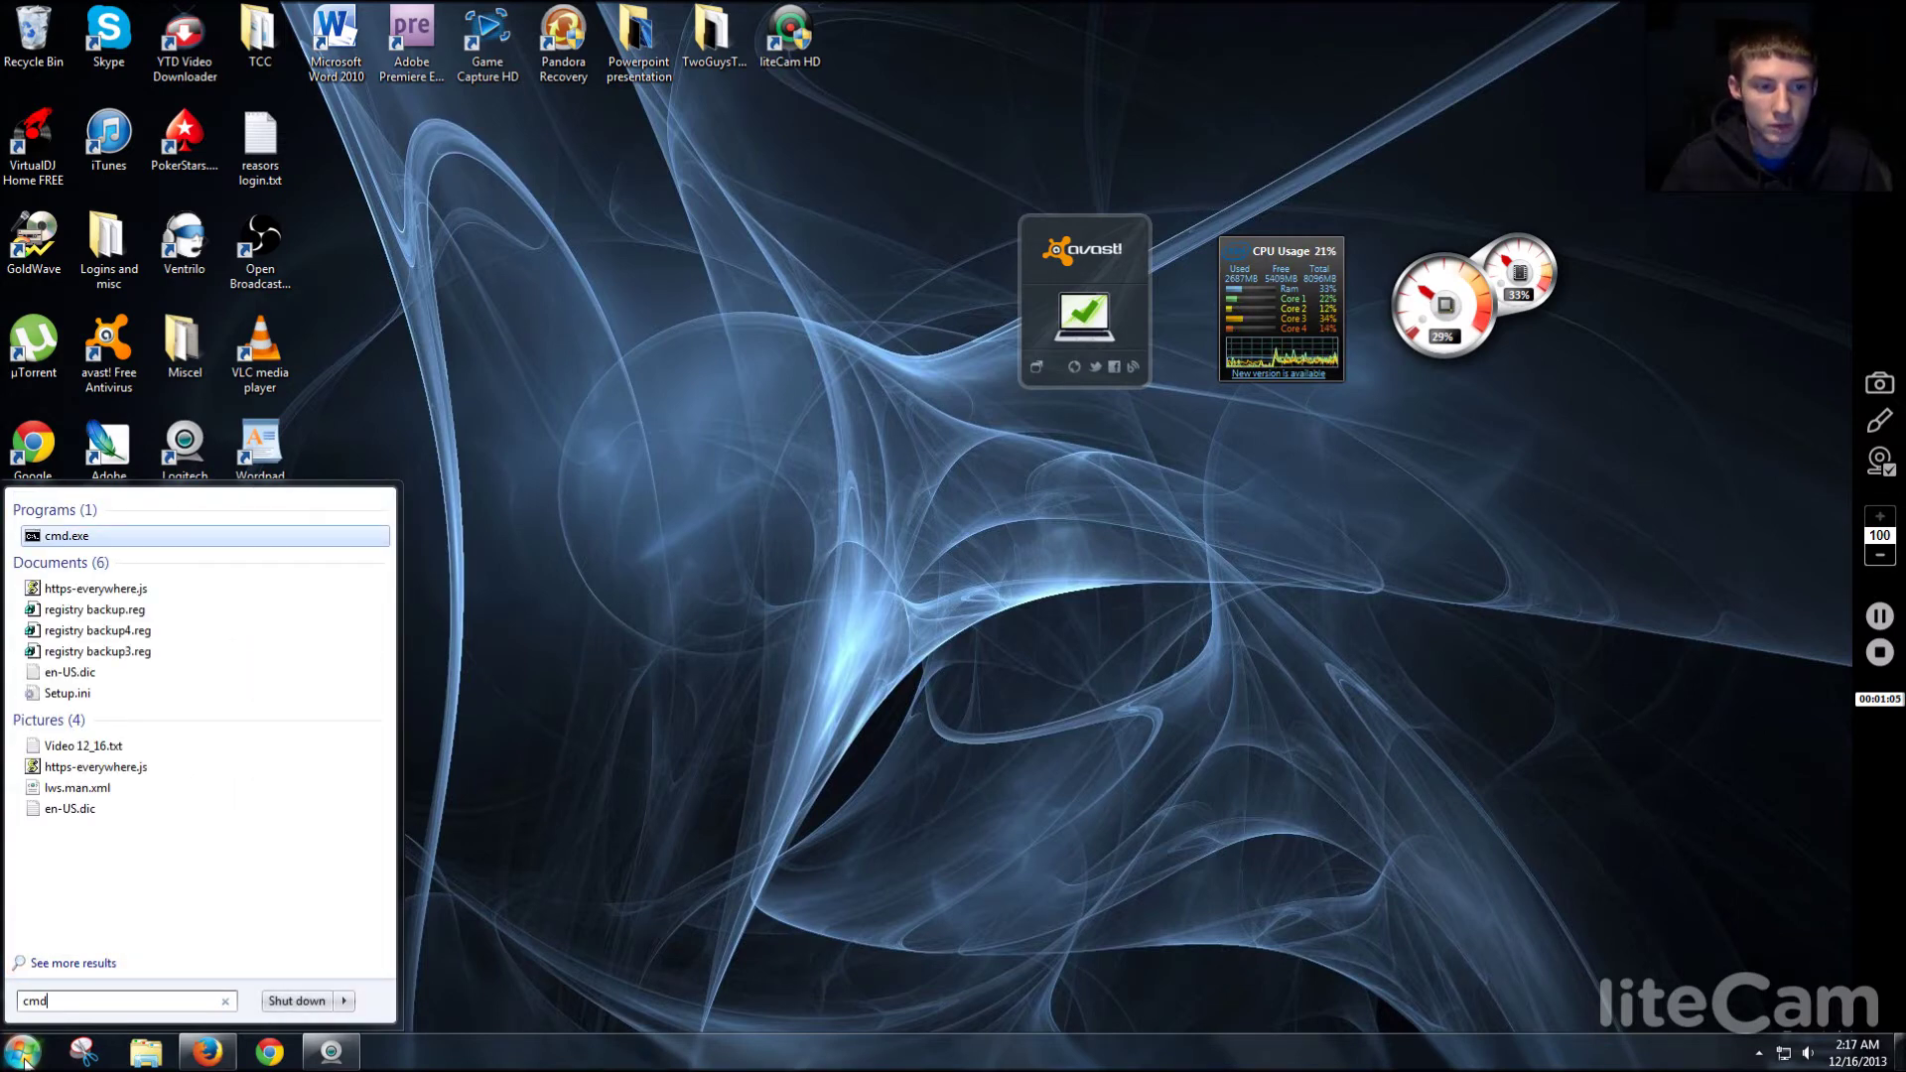
{"action": "key", "text": "Return"}
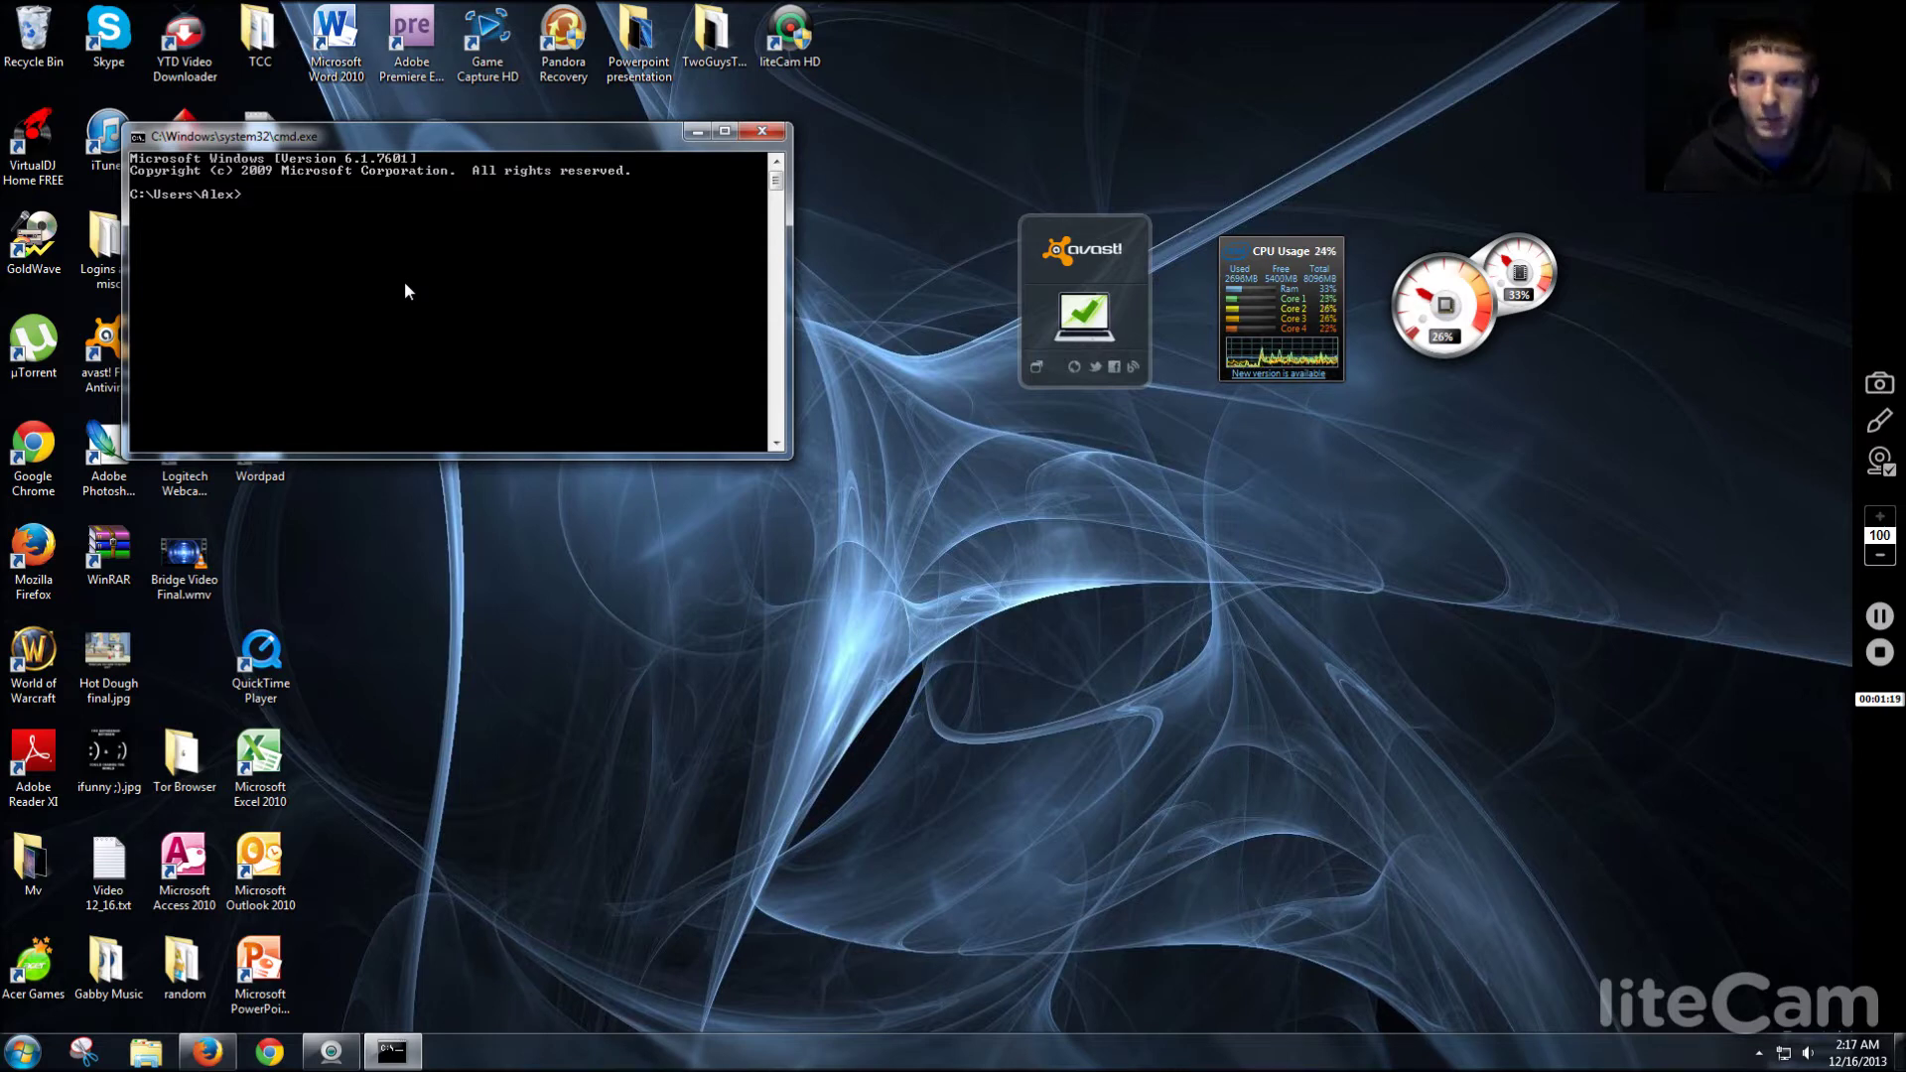
{"action": "type", "text": "ipconfig"}
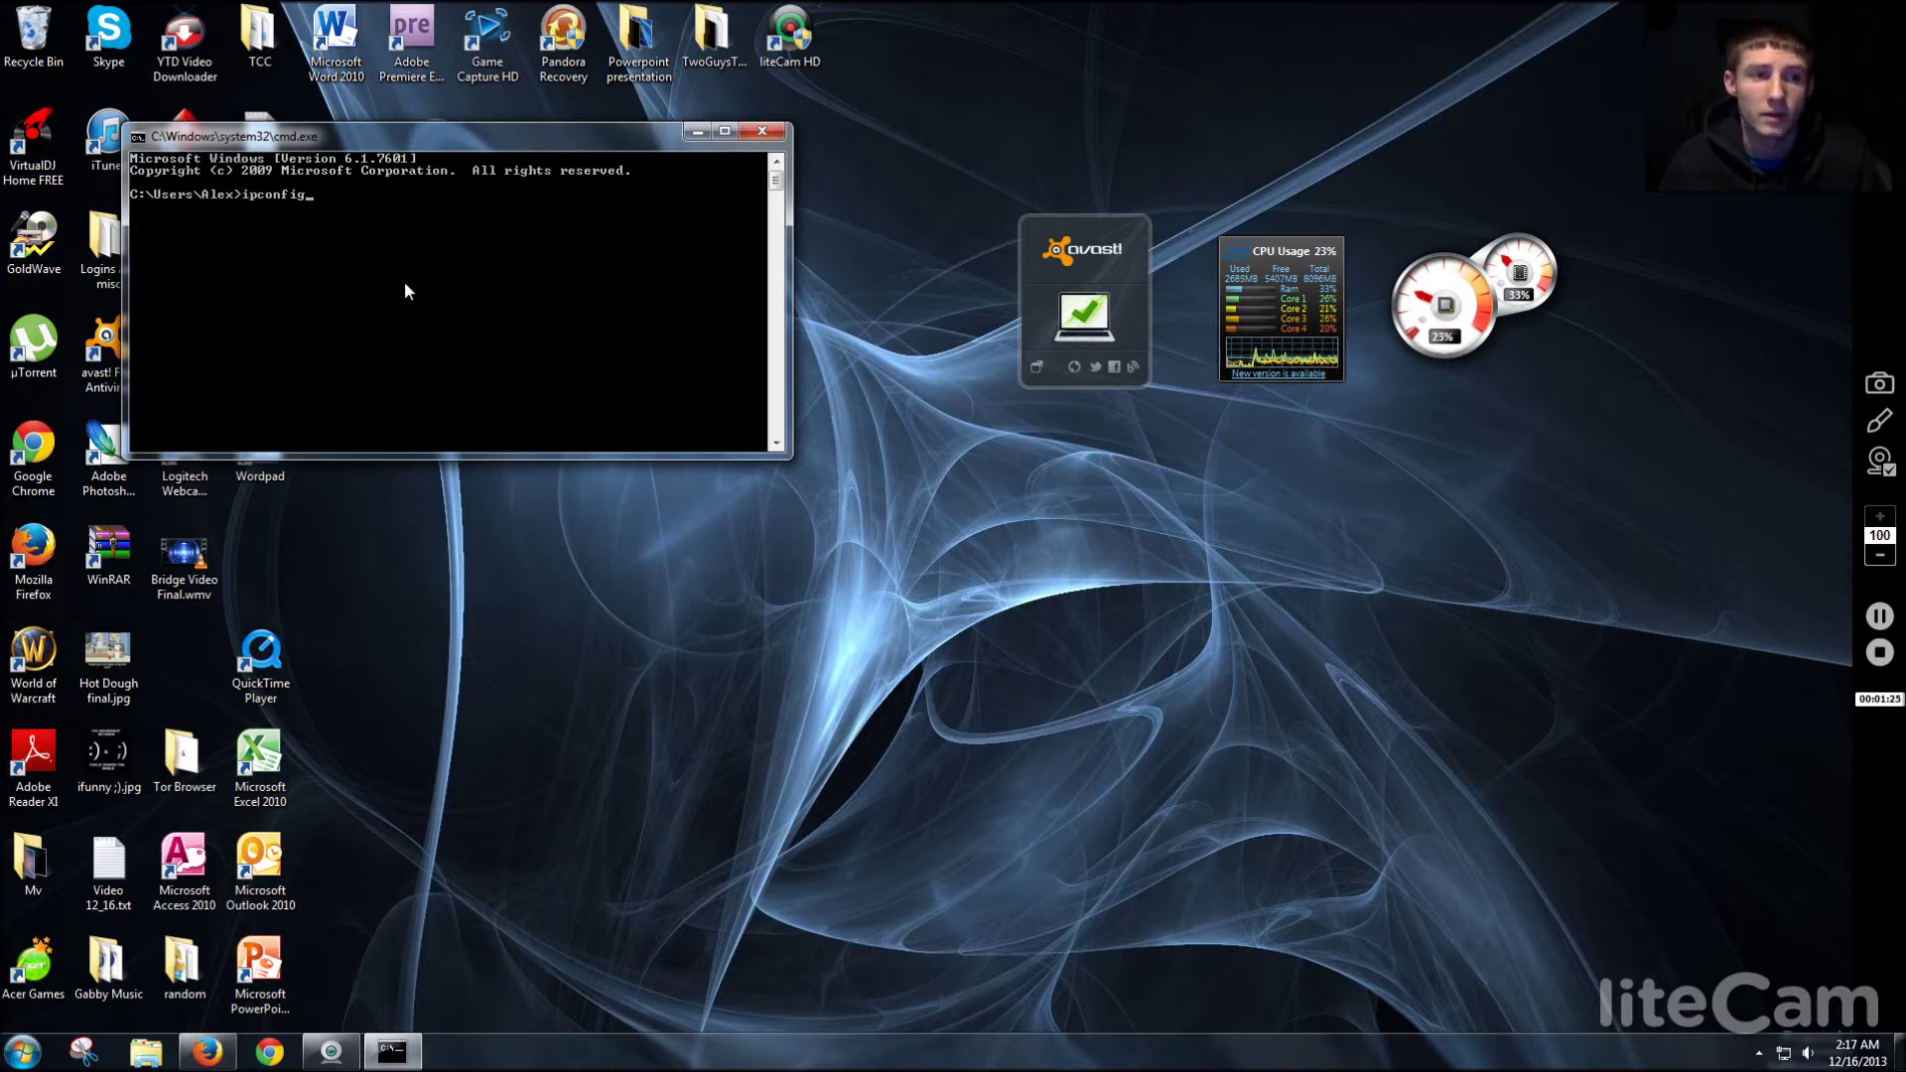
{"action": "key", "text": "Return"}
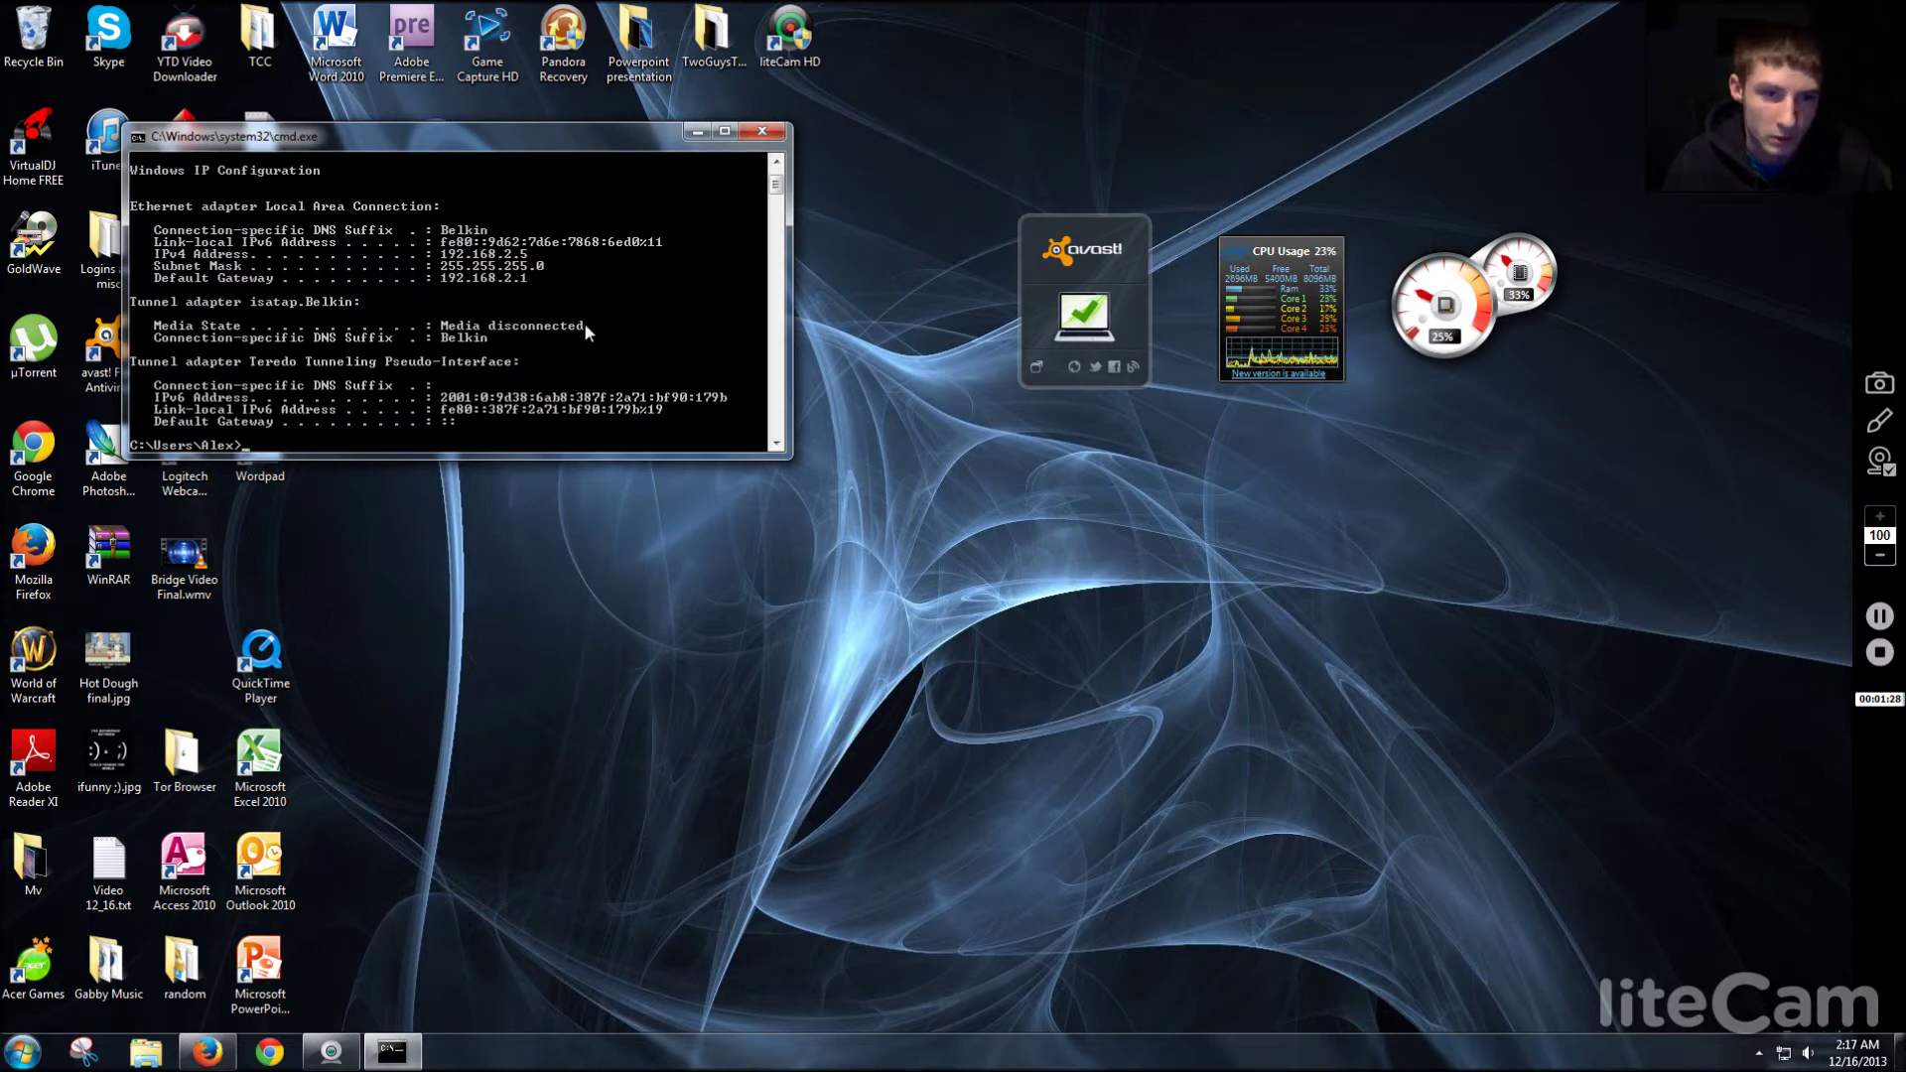
Mark the Default Gateway address 192.168.2.1 in the console and copy it.
{"action": "right_click", "coordinate": [488, 282]}
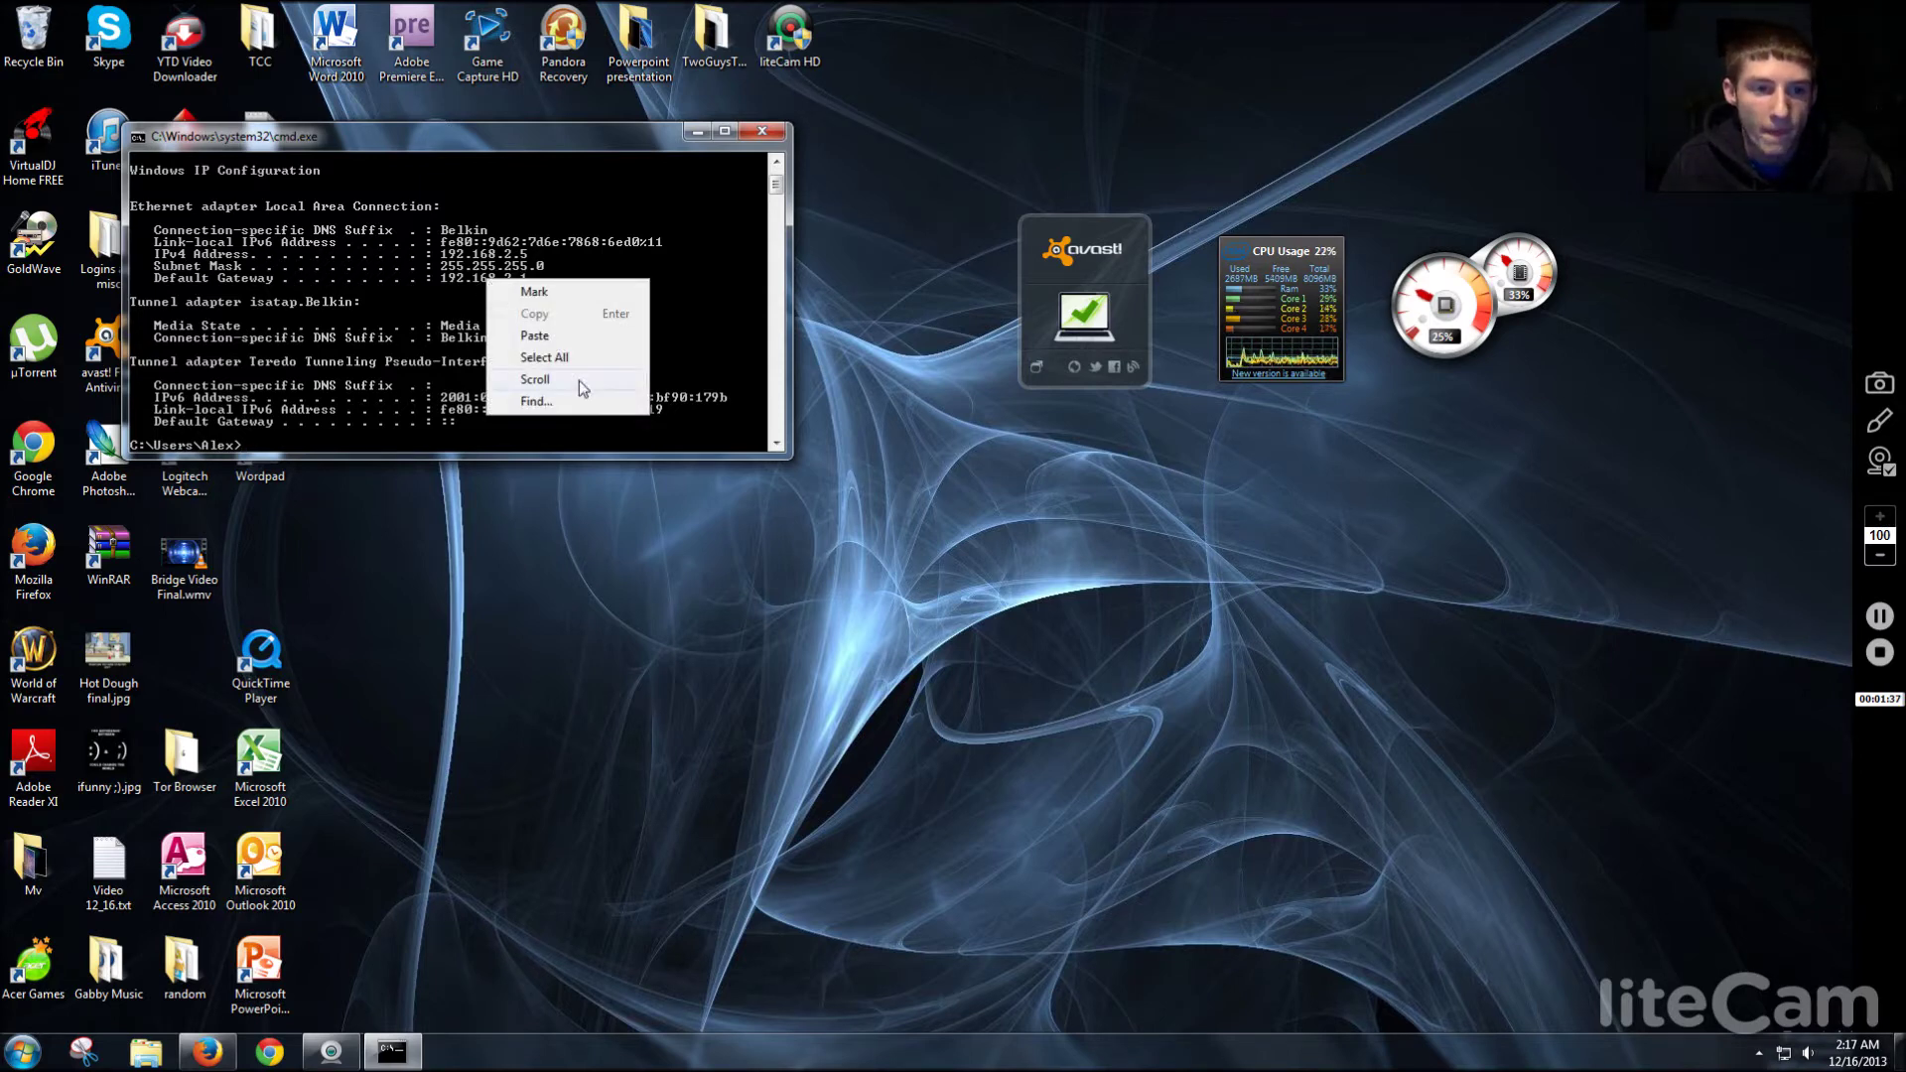
{"action": "left_click", "coordinate": [568, 290]}
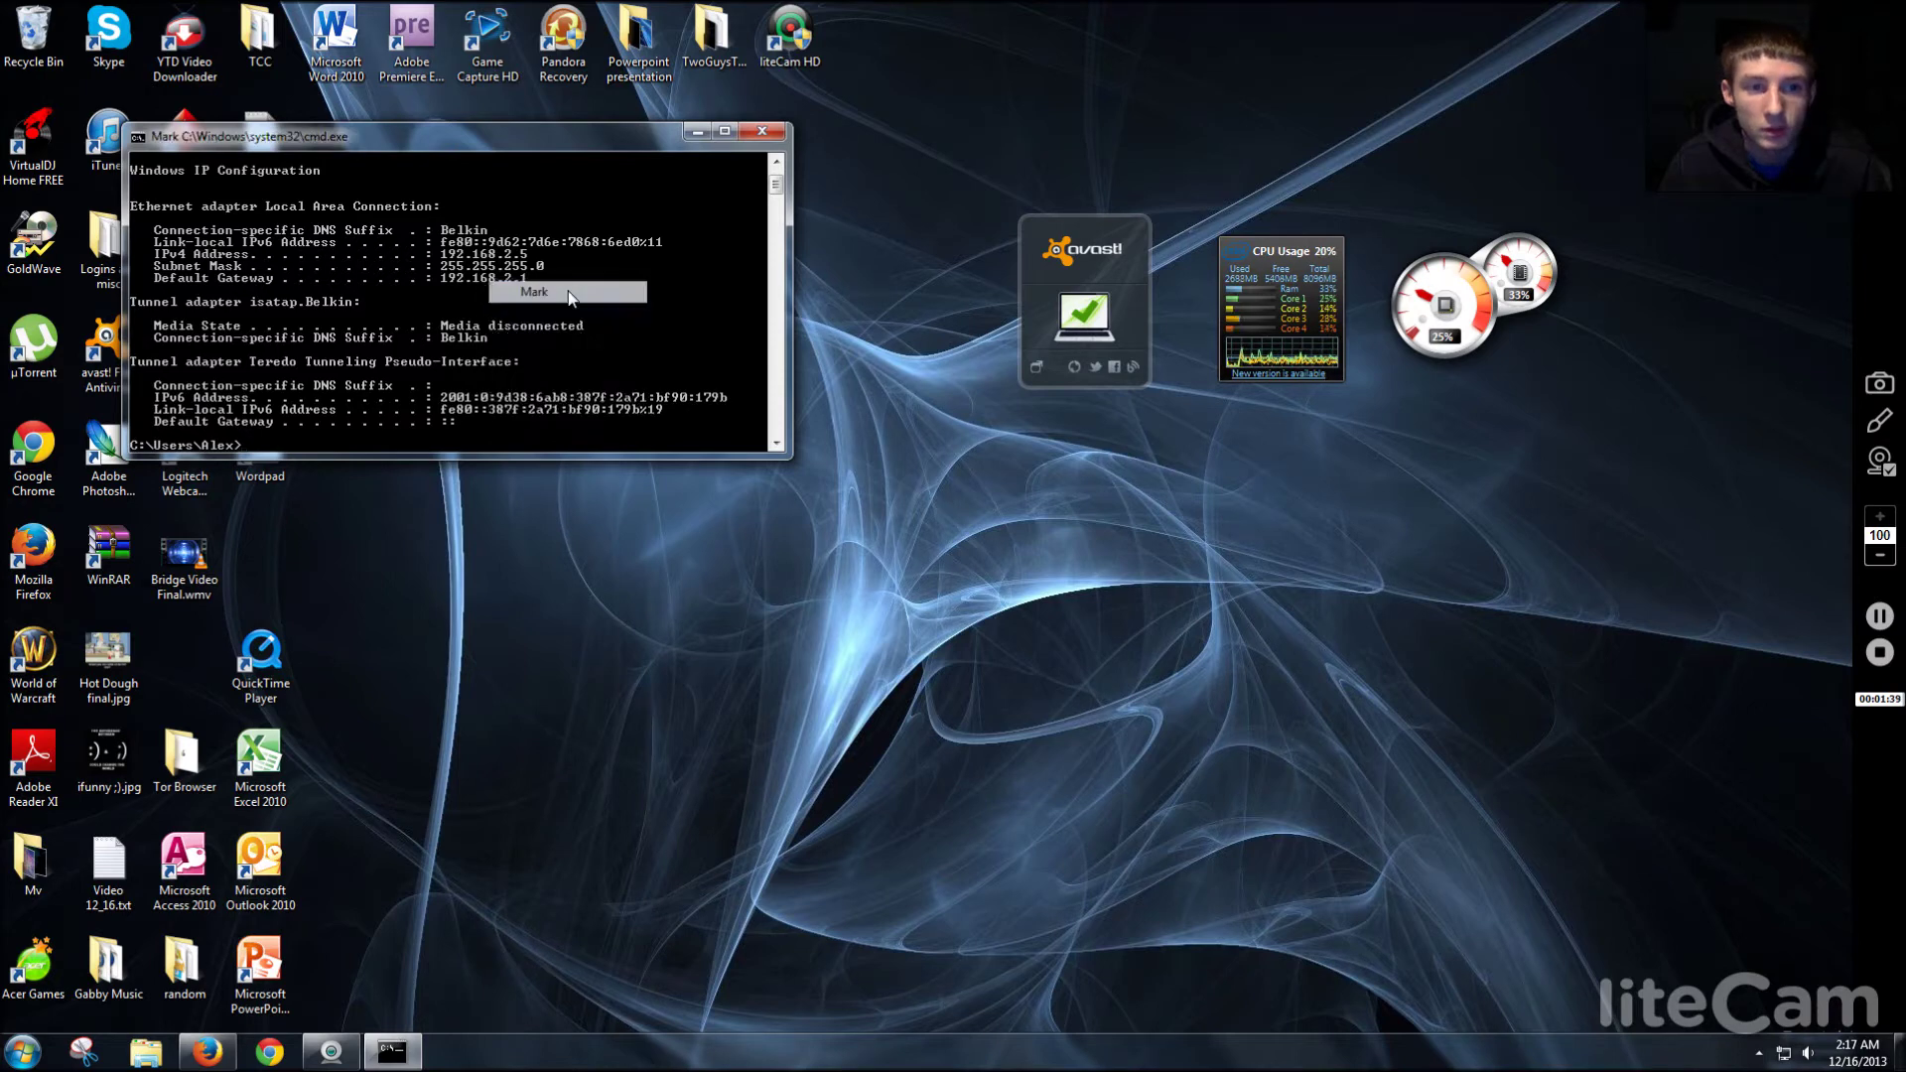
{"action": "left_click_drag", "start_coordinate": [536, 278], "coordinate": [440, 278]}
{"action": "key", "text": "ctrl+c"}
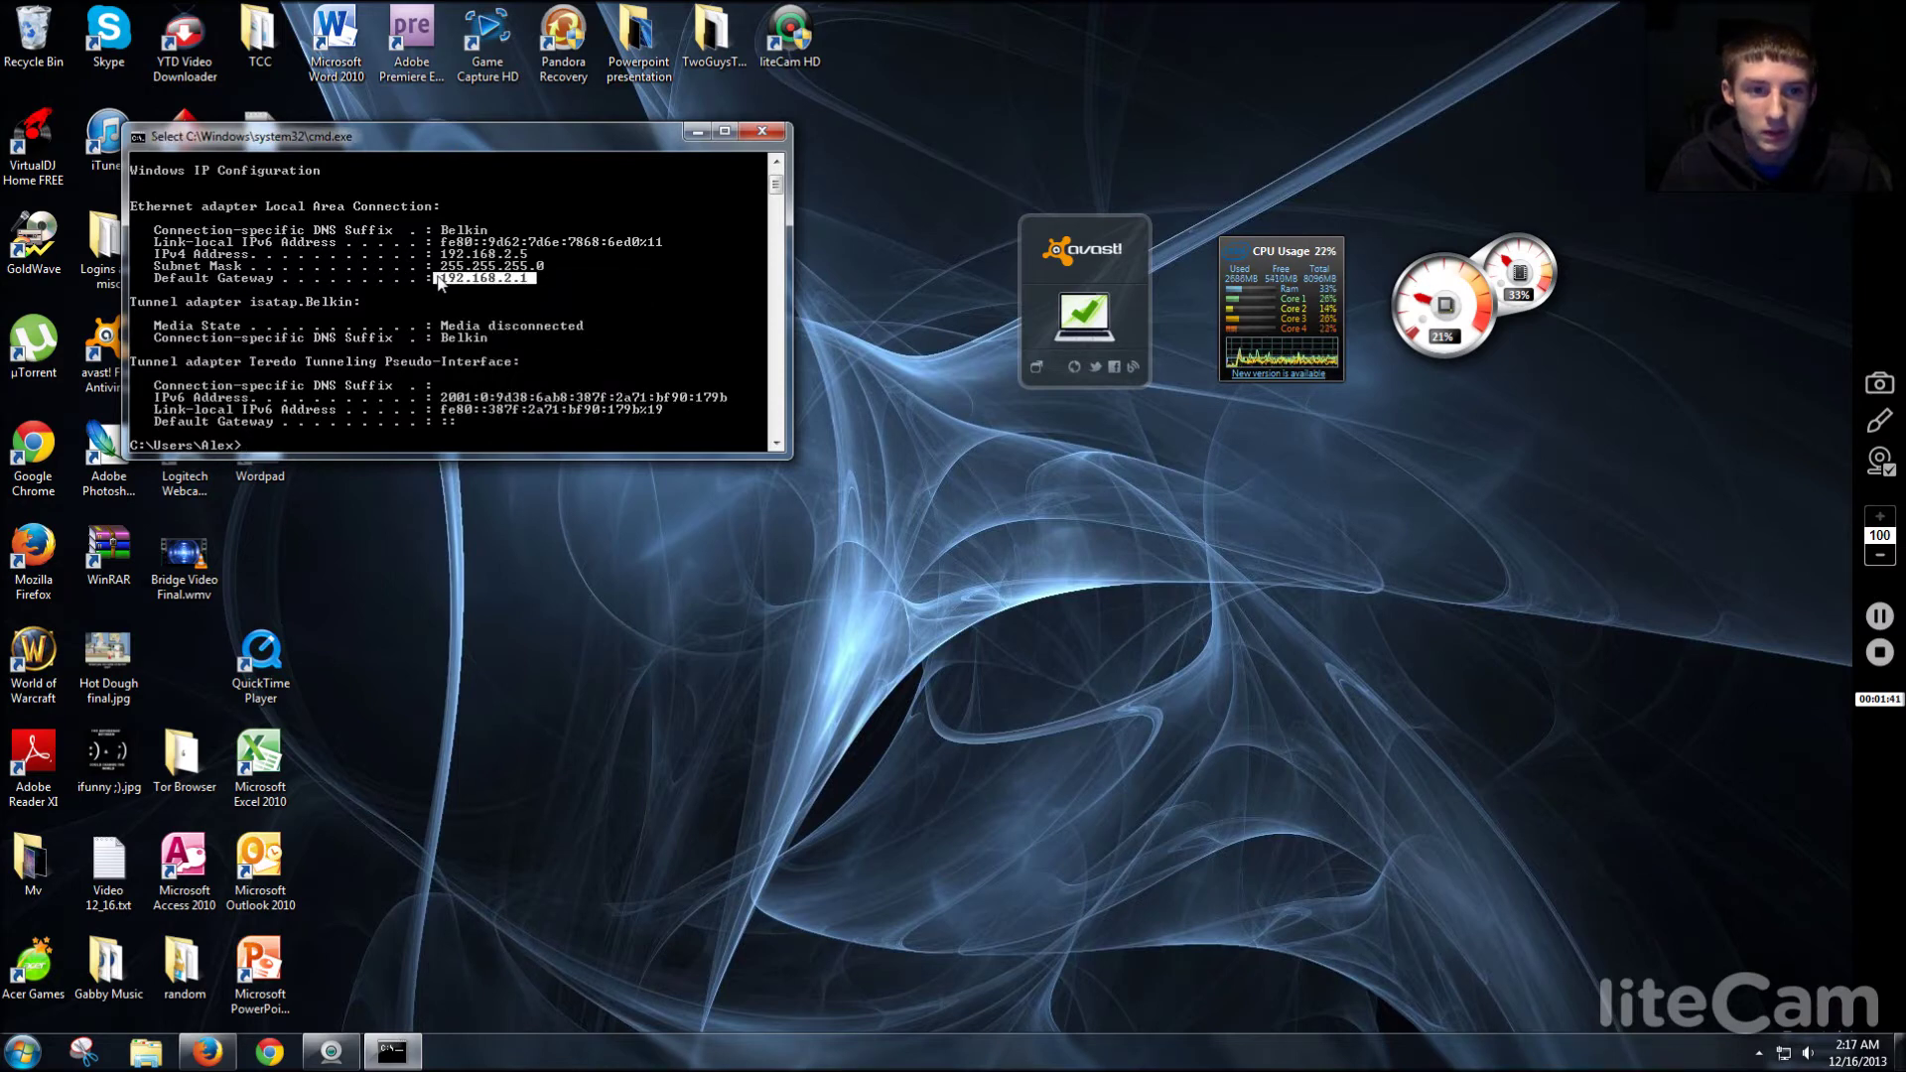
{"action": "key", "text": "Return"}
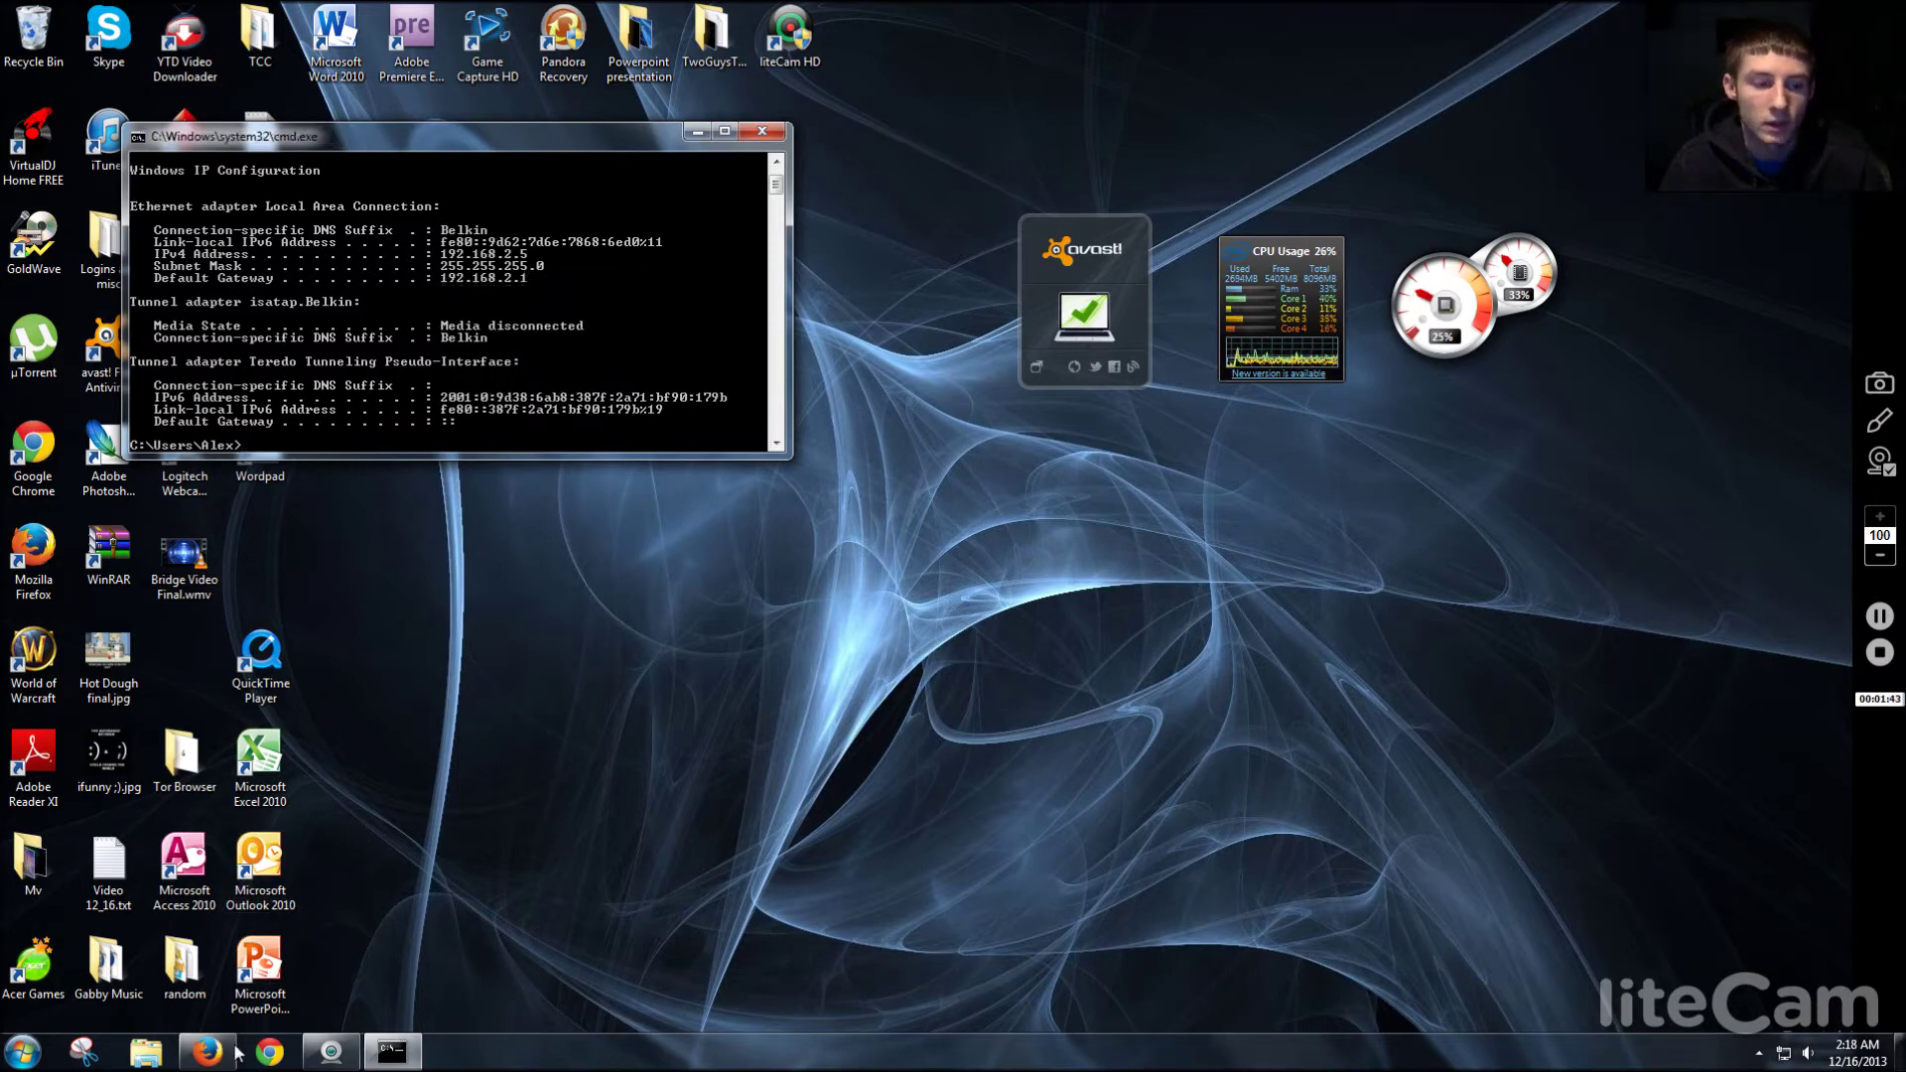
Load the router status page at 192.168.2.1 in a new Firefox tab, then close it and show the desktop.
{"action": "left_click", "coordinate": [207, 1051]}
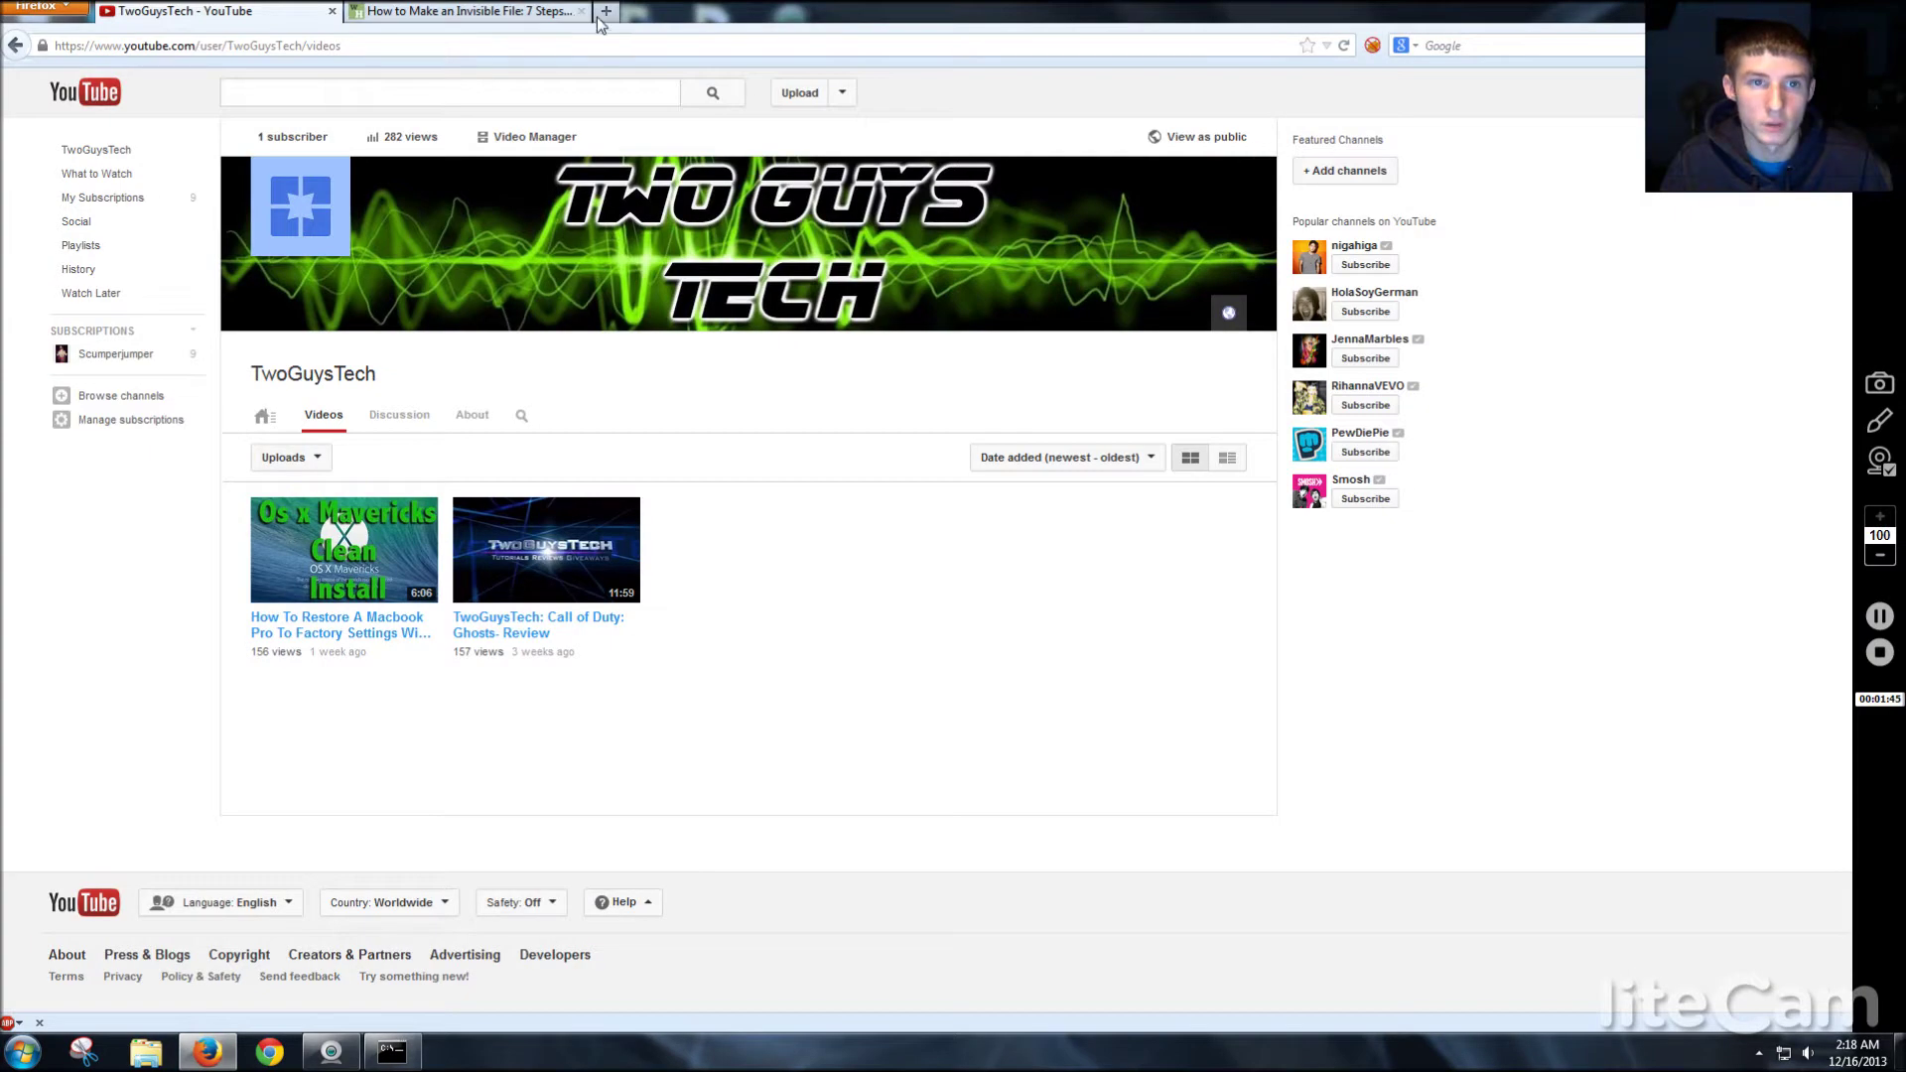
{"action": "left_click", "coordinate": [606, 12]}
{"action": "key", "text": "ctrl+v"}
{"action": "key", "text": "Return"}
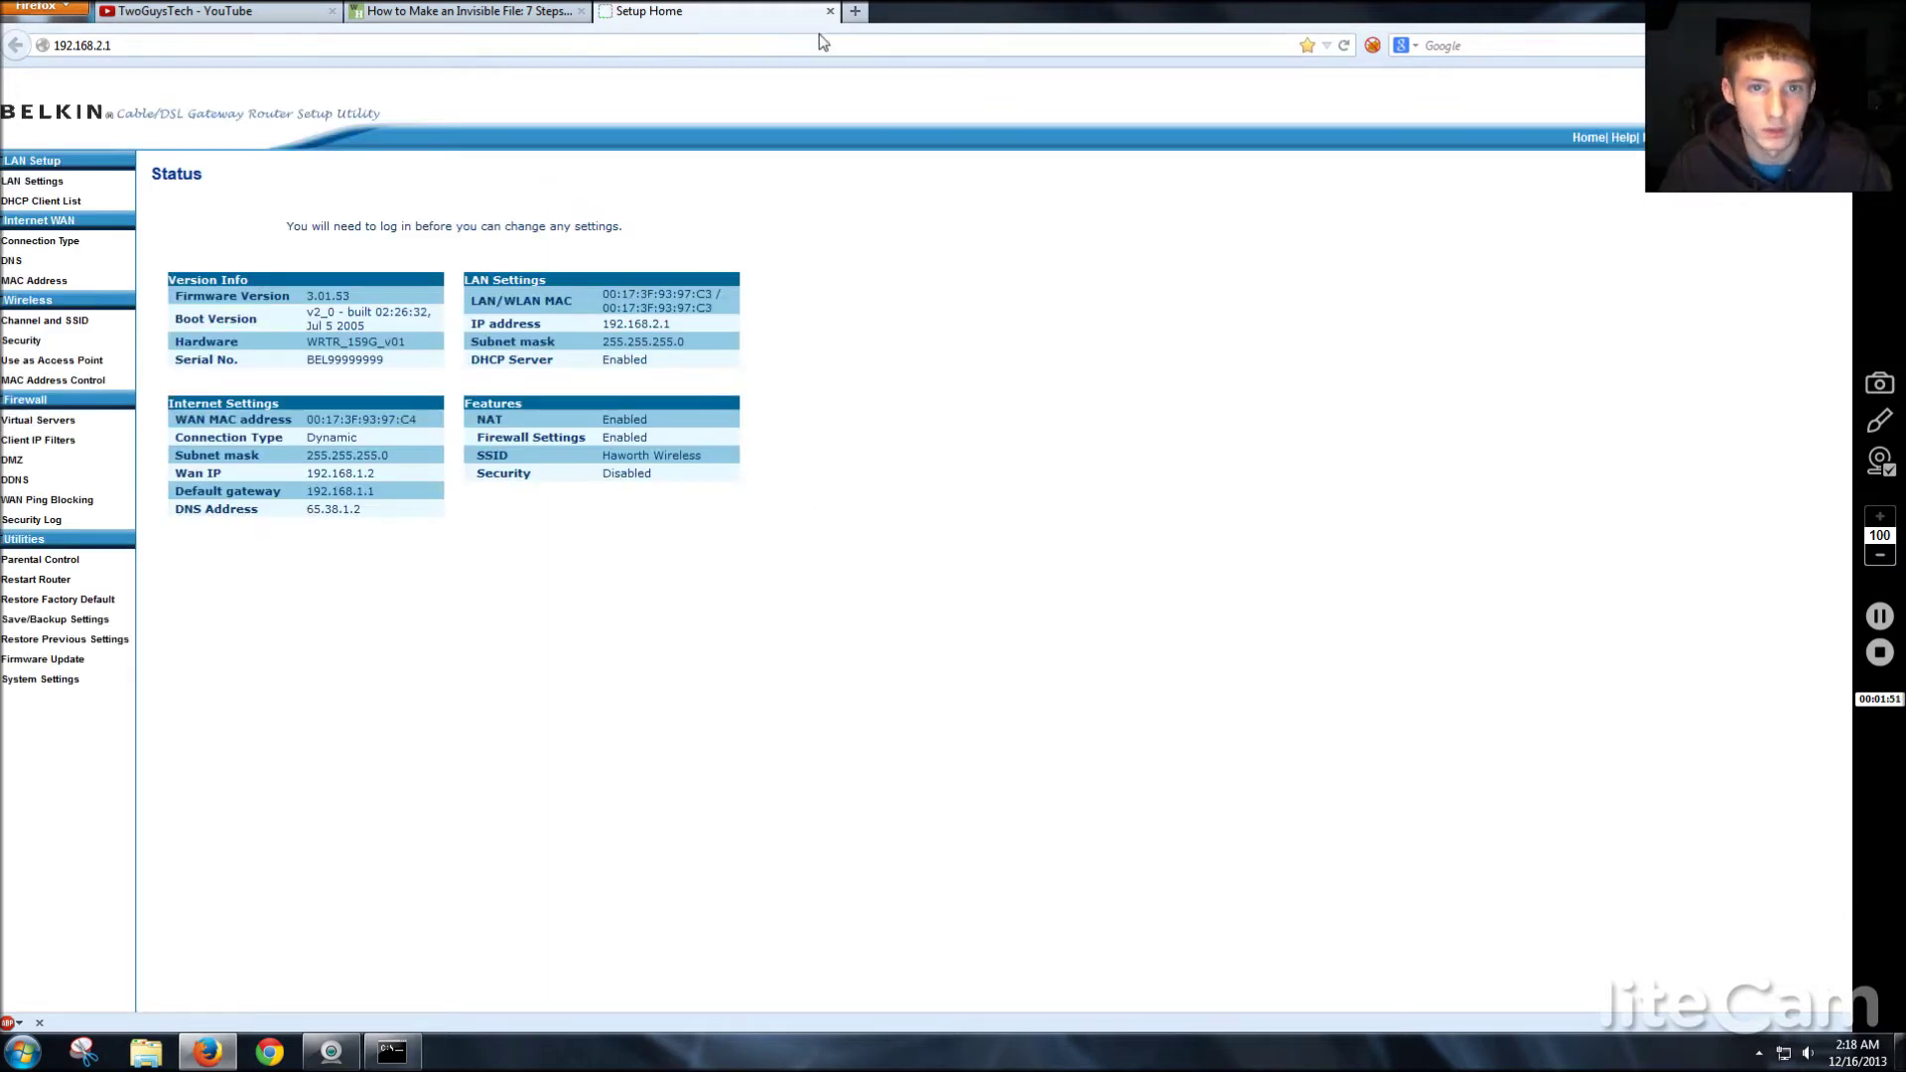
{"action": "left_click", "coordinate": [830, 12]}
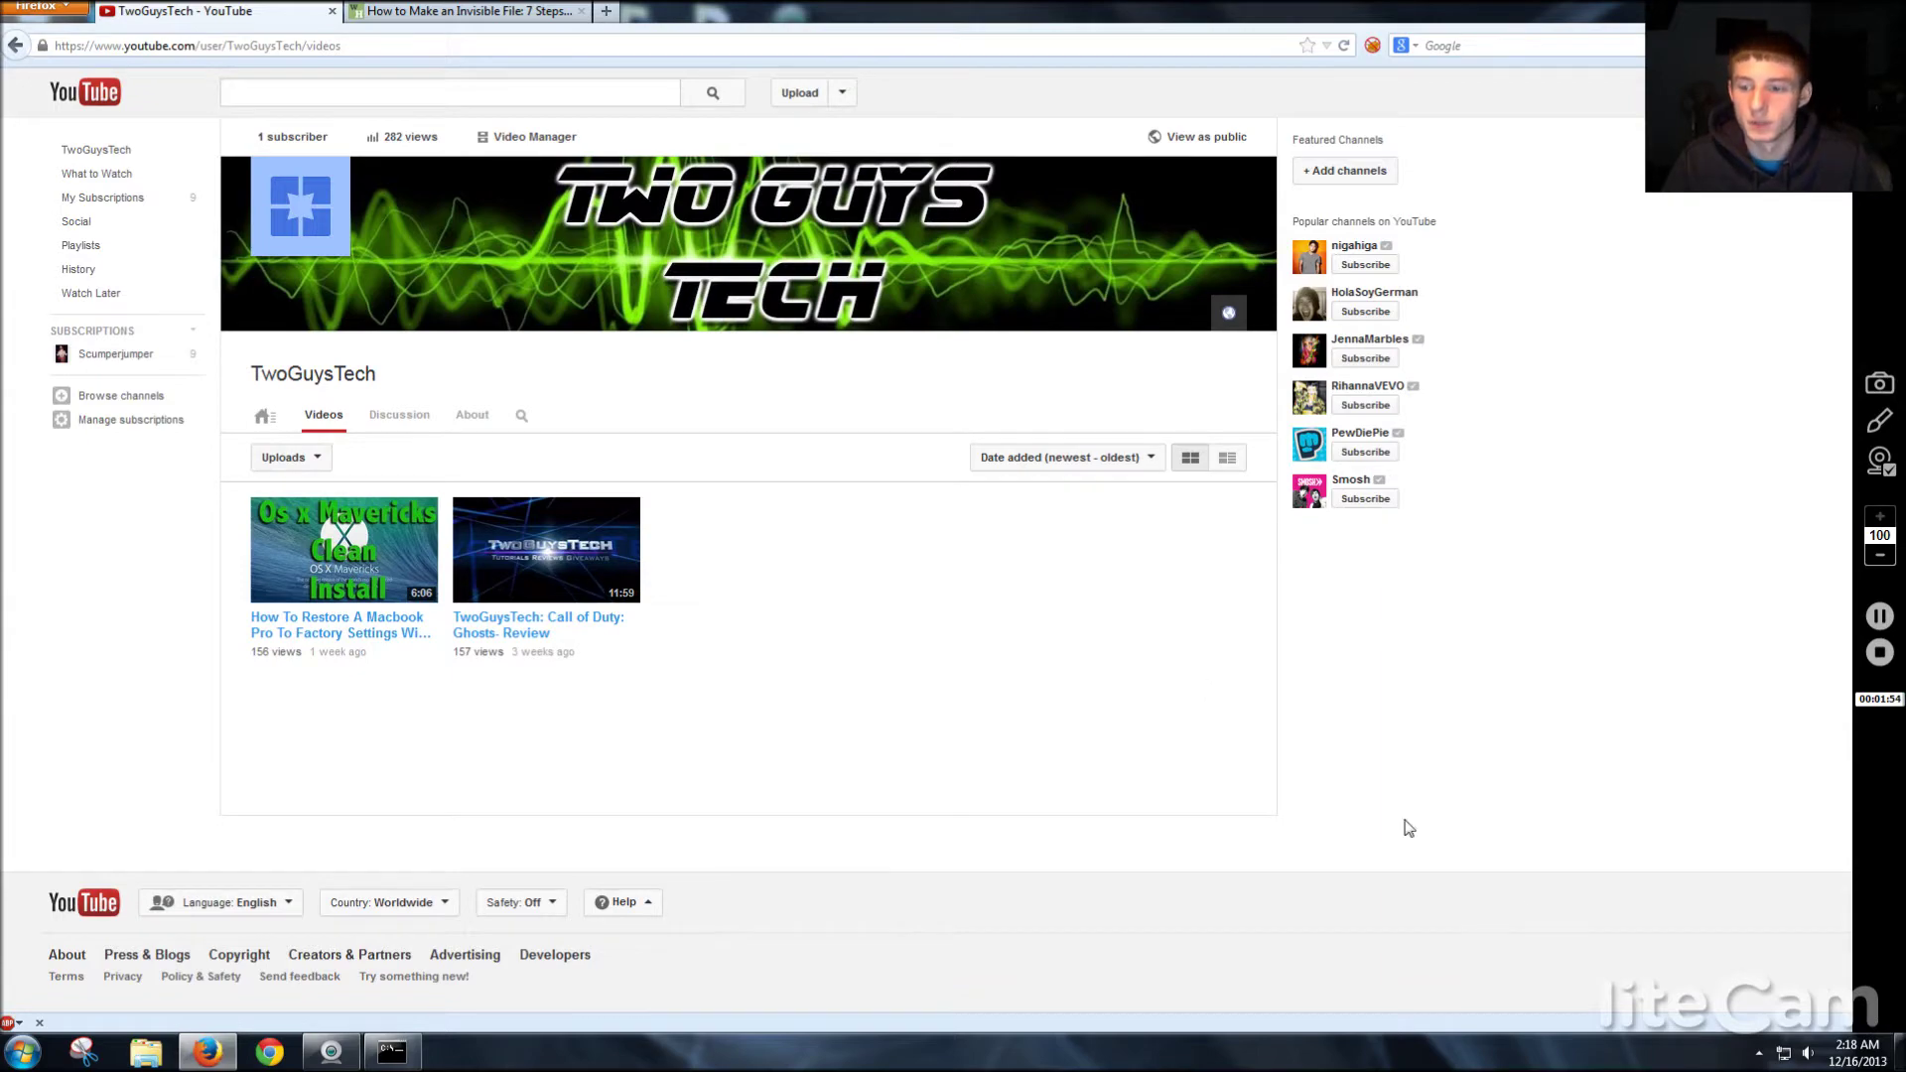
{"action": "left_click", "coordinate": [1898, 1052]}
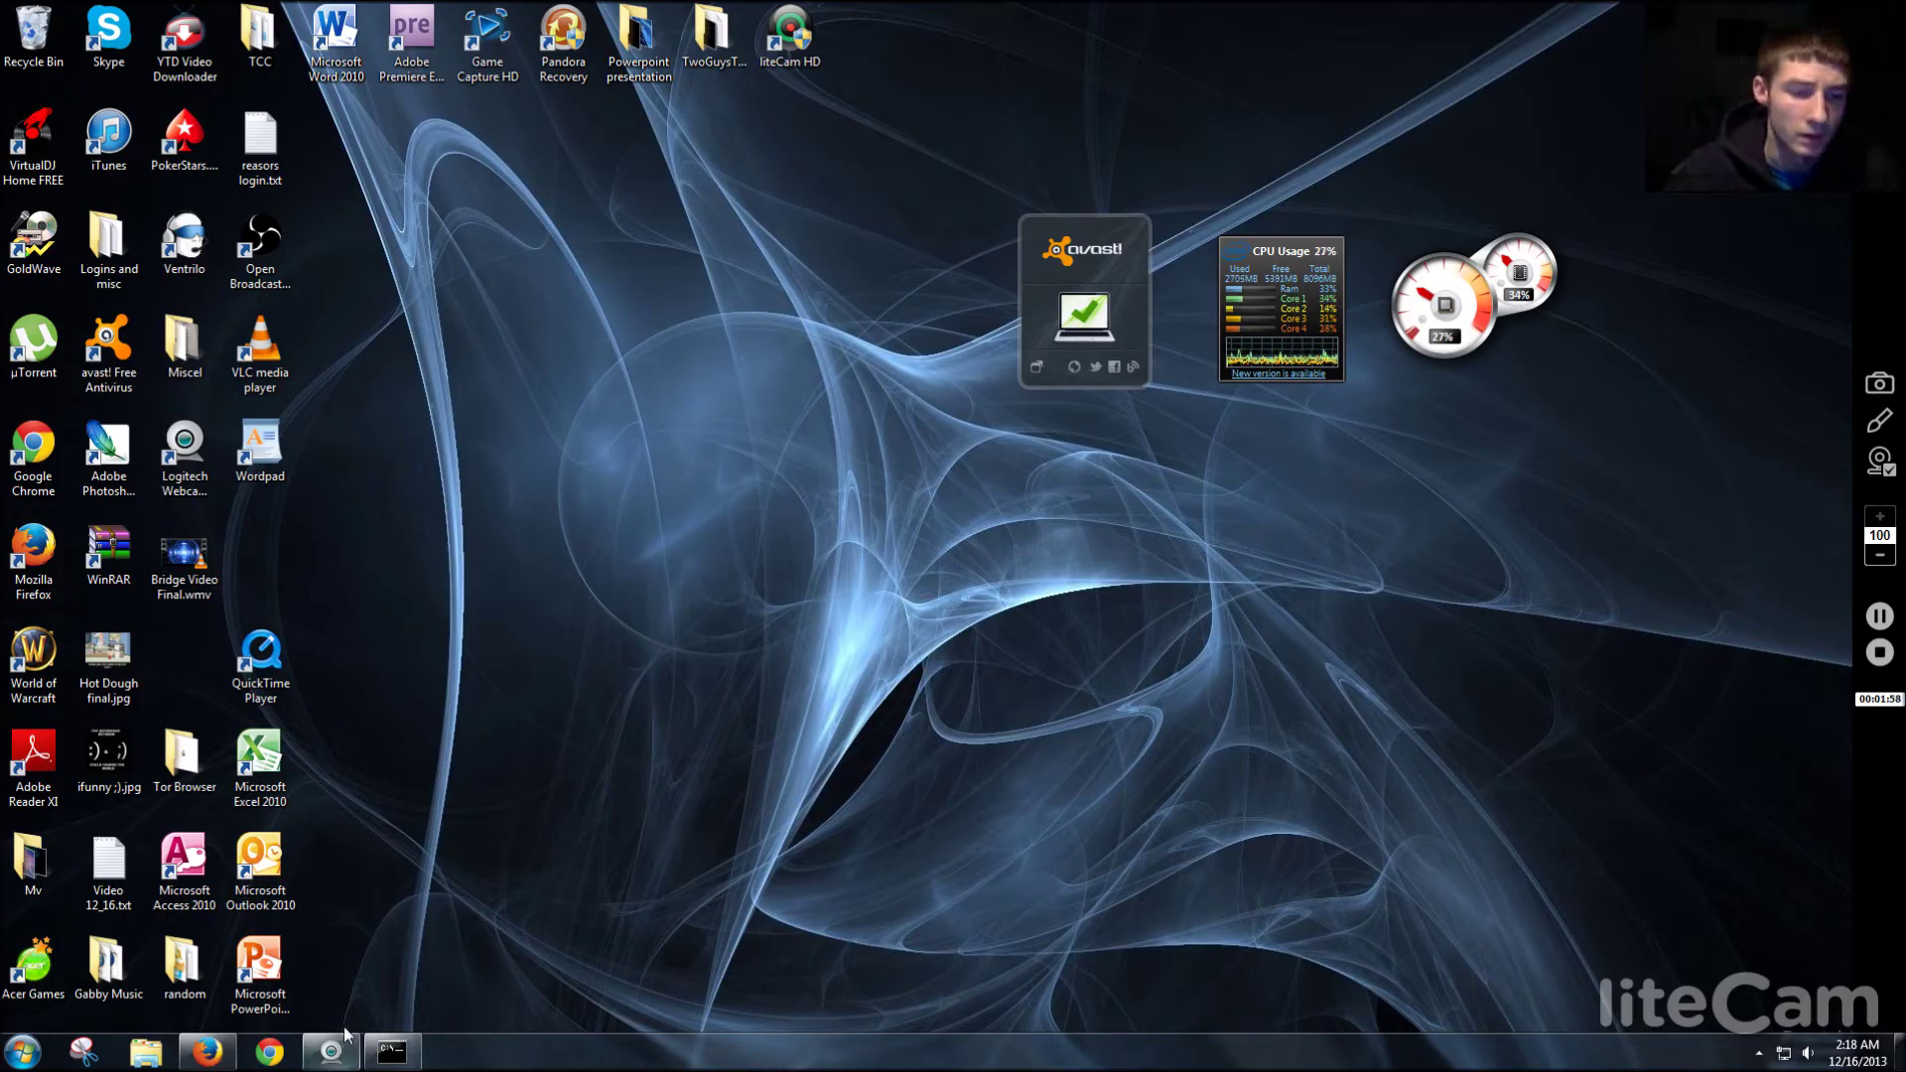
Restore Command Prompt and run net view to list computers on the network.
{"action": "left_click", "coordinate": [392, 1051]}
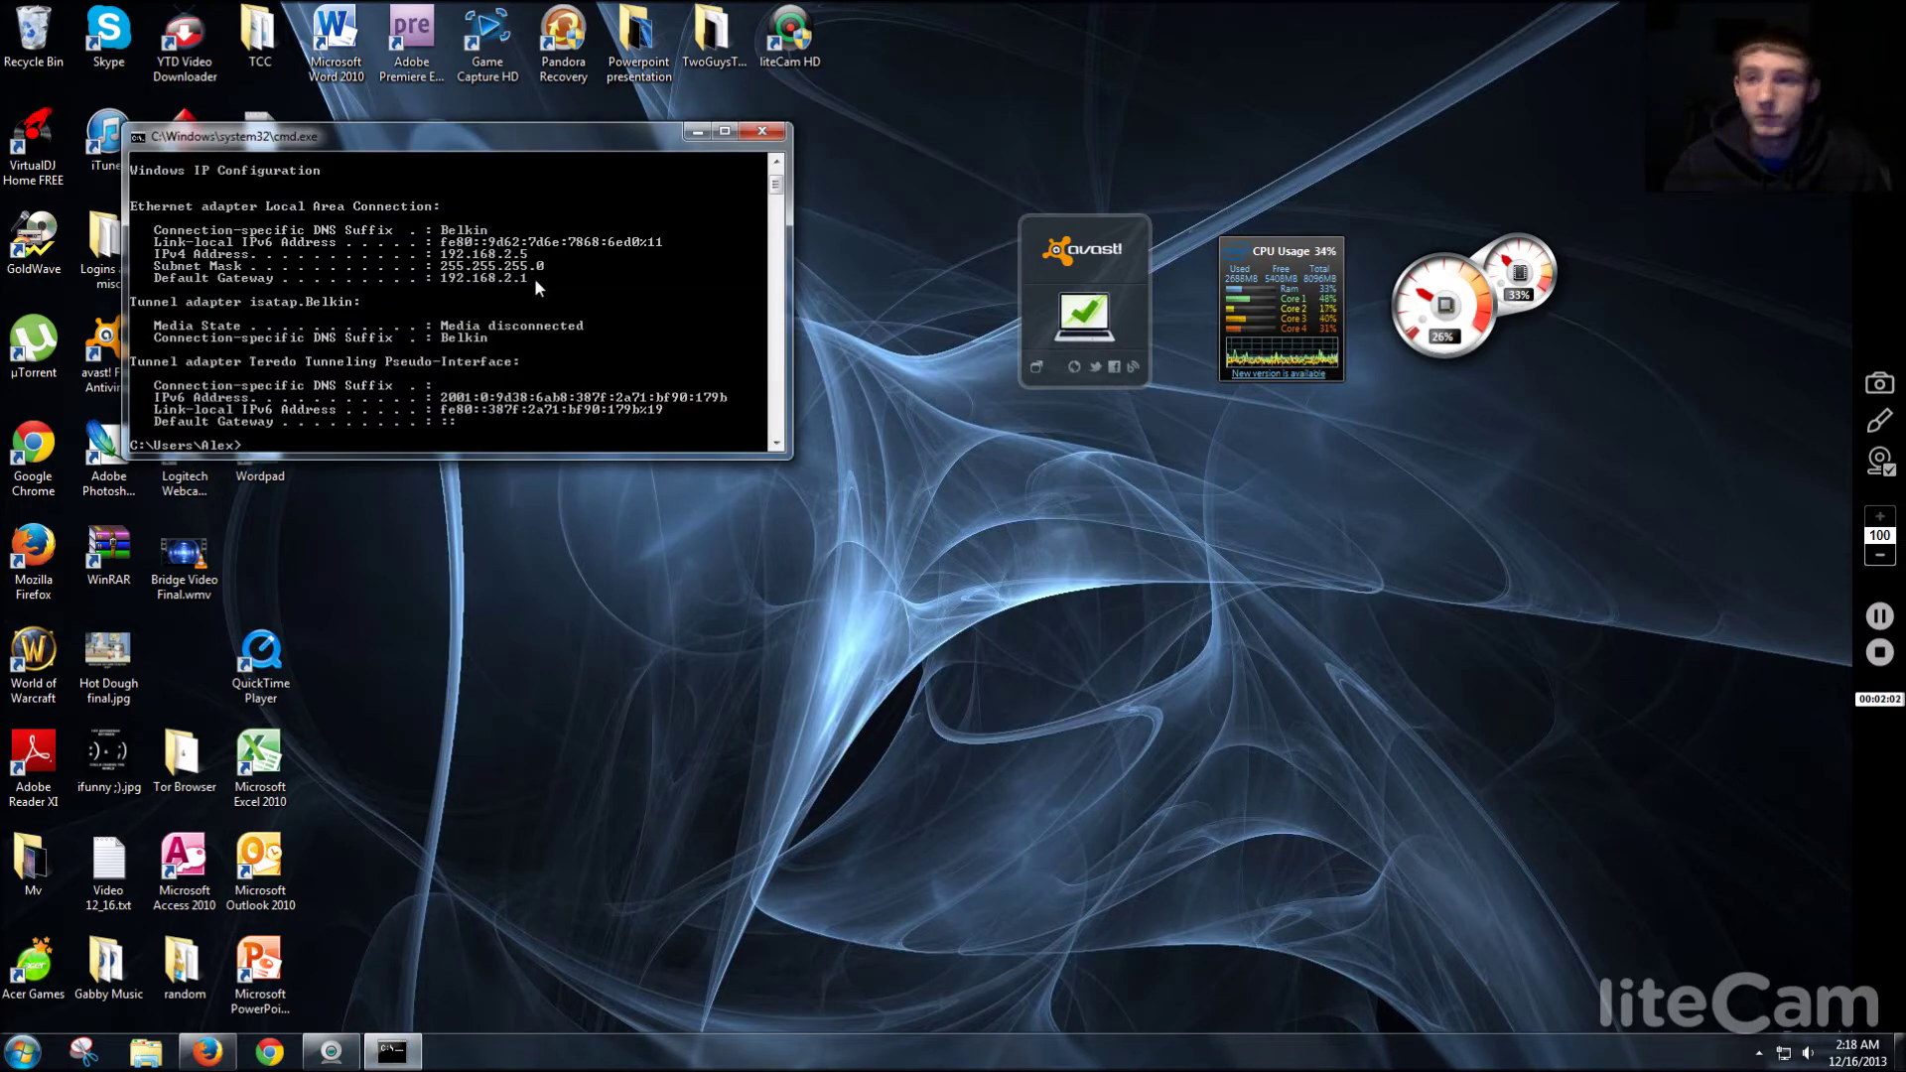
{"action": "type", "text": "net view"}
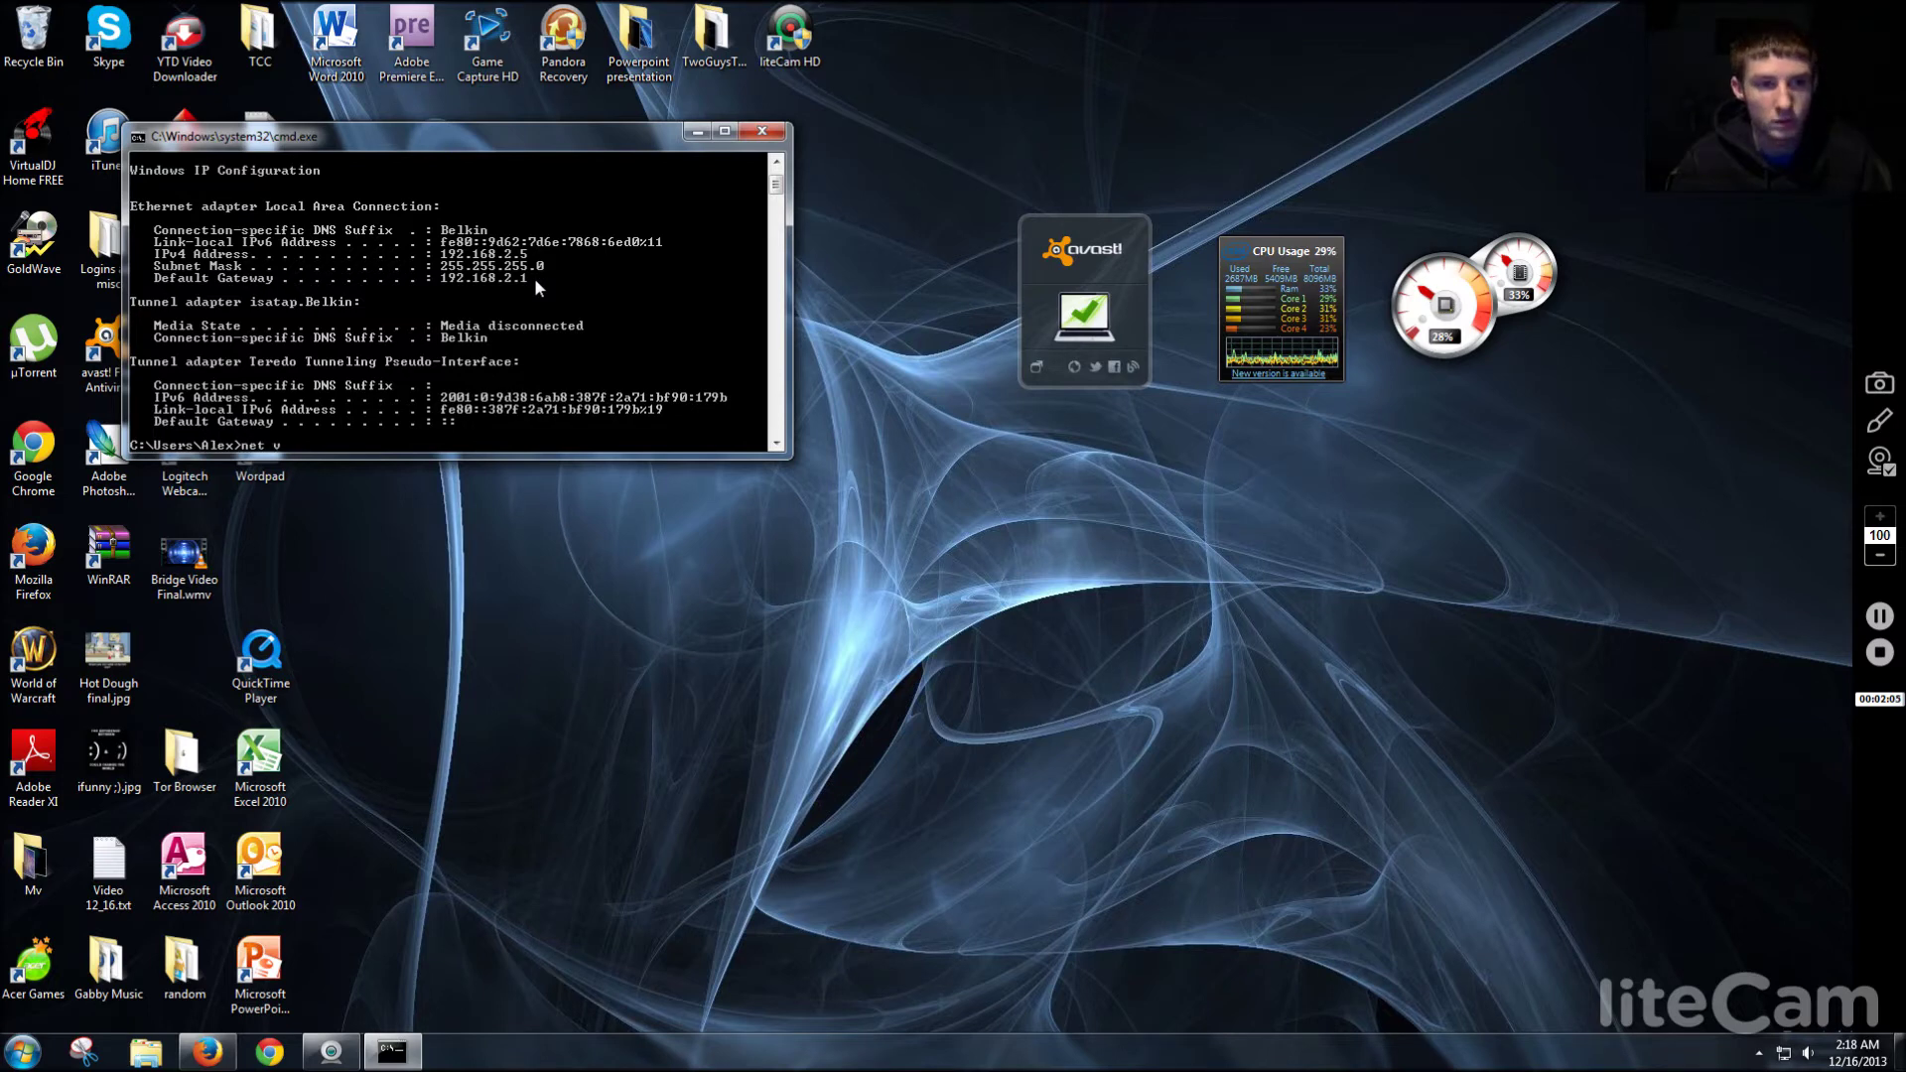
{"action": "key", "text": "Return"}
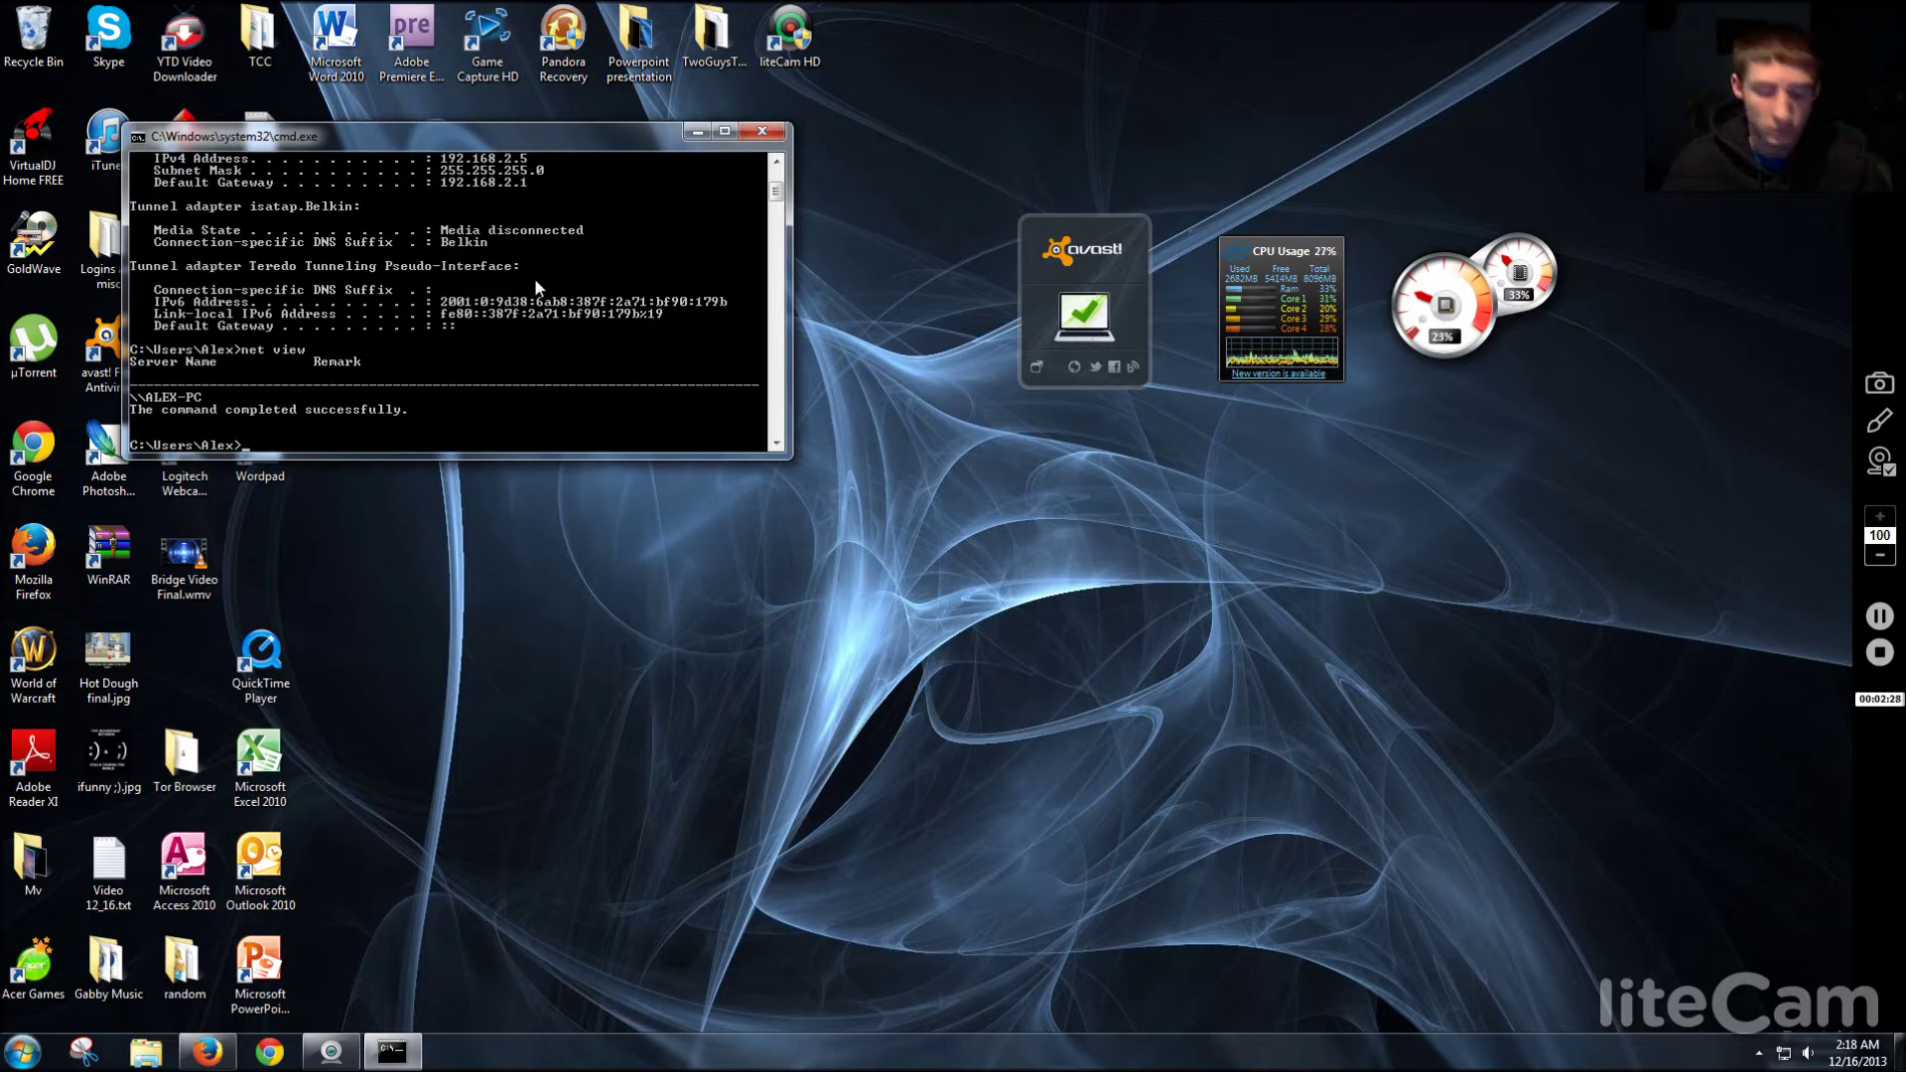
{"action": "type", "text": "tracert"}
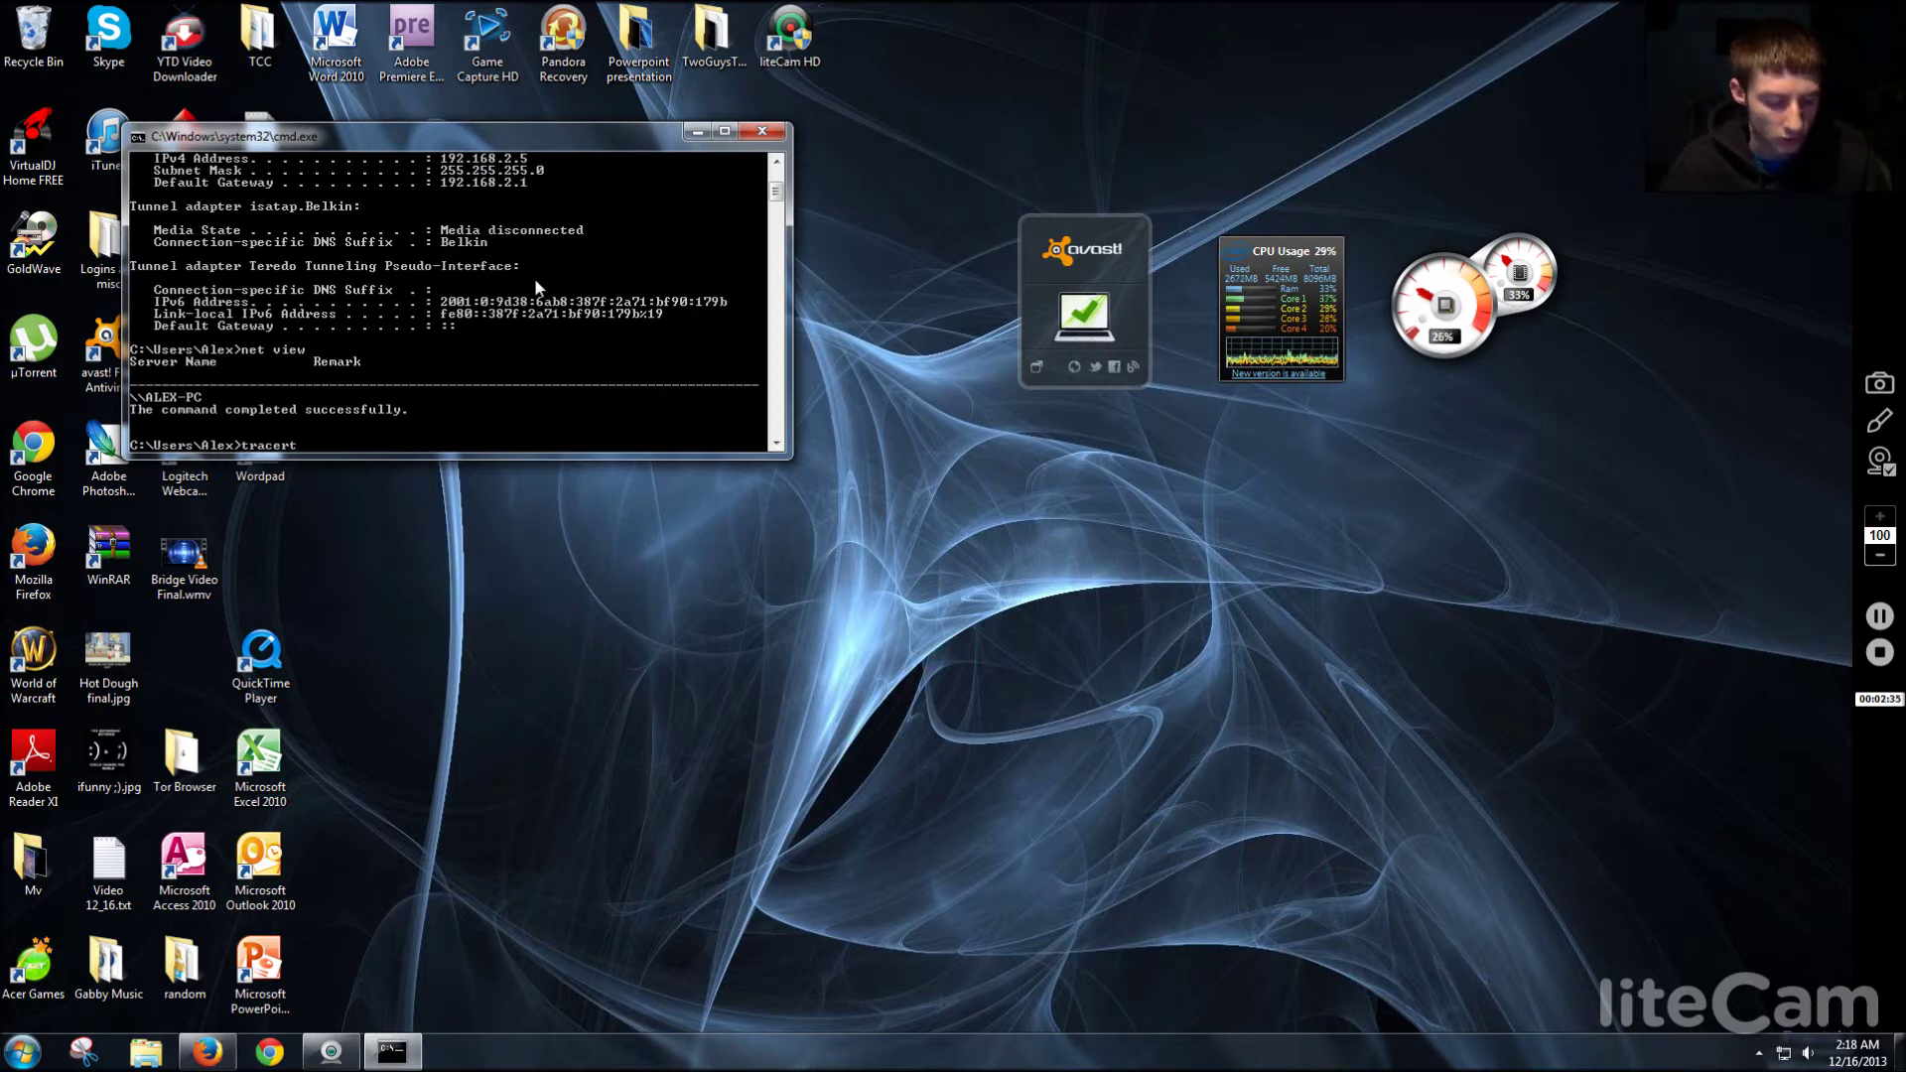
{"action": "type", "text": "www."}
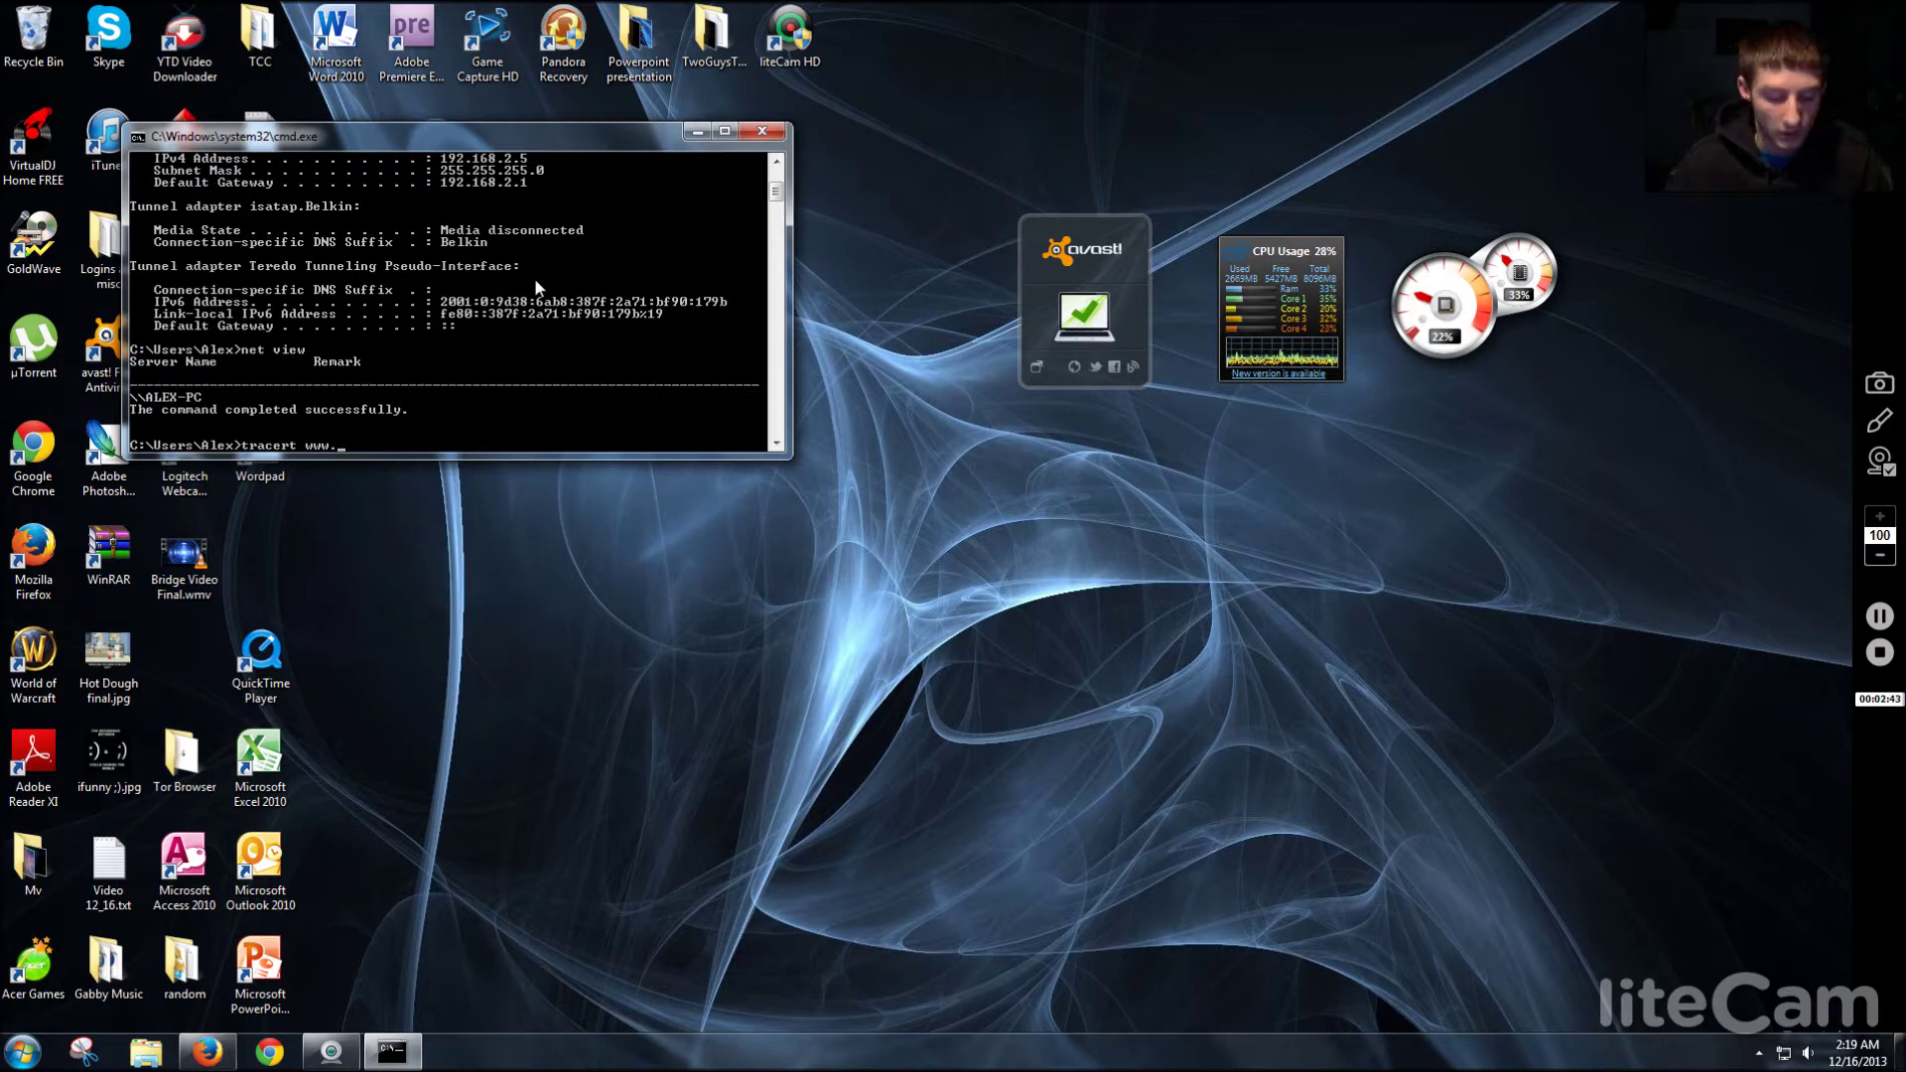
{"action": "type", "text": "youtube"}
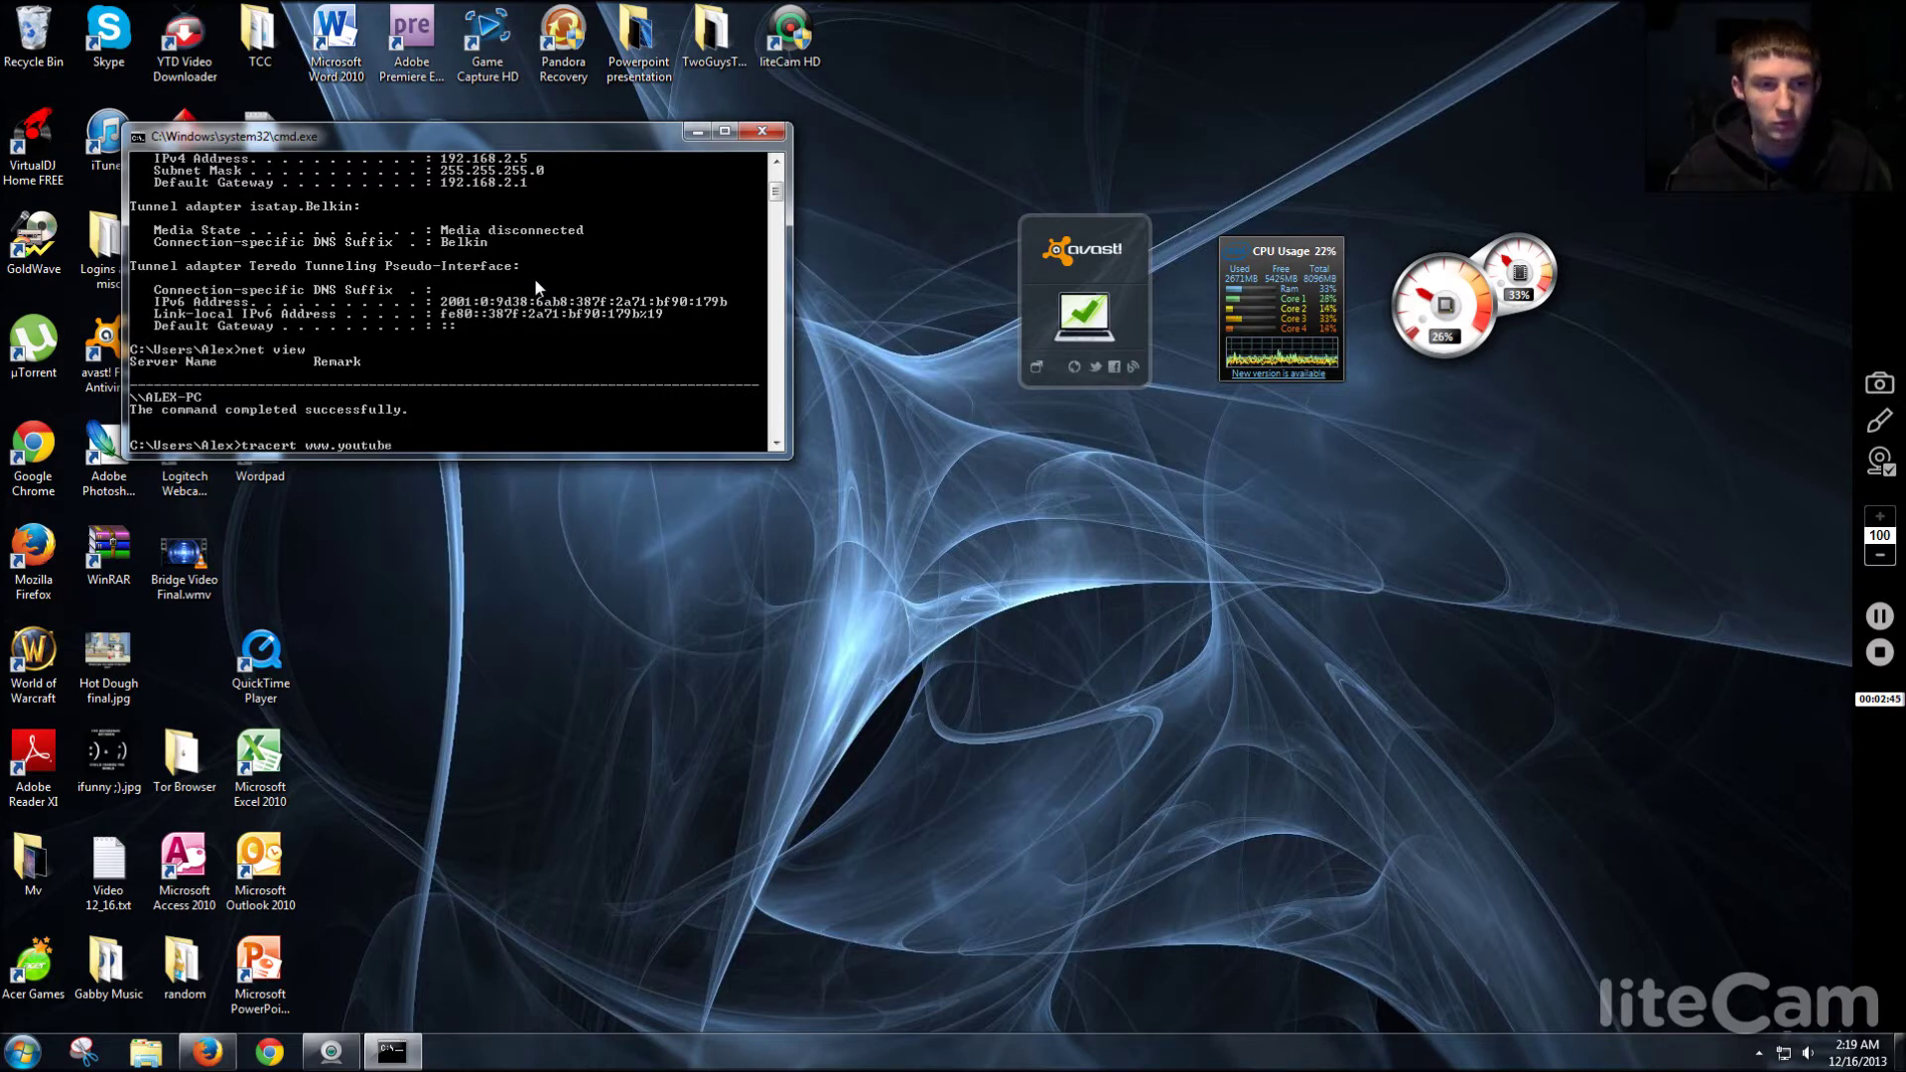
{"action": "type", "text": ".com"}
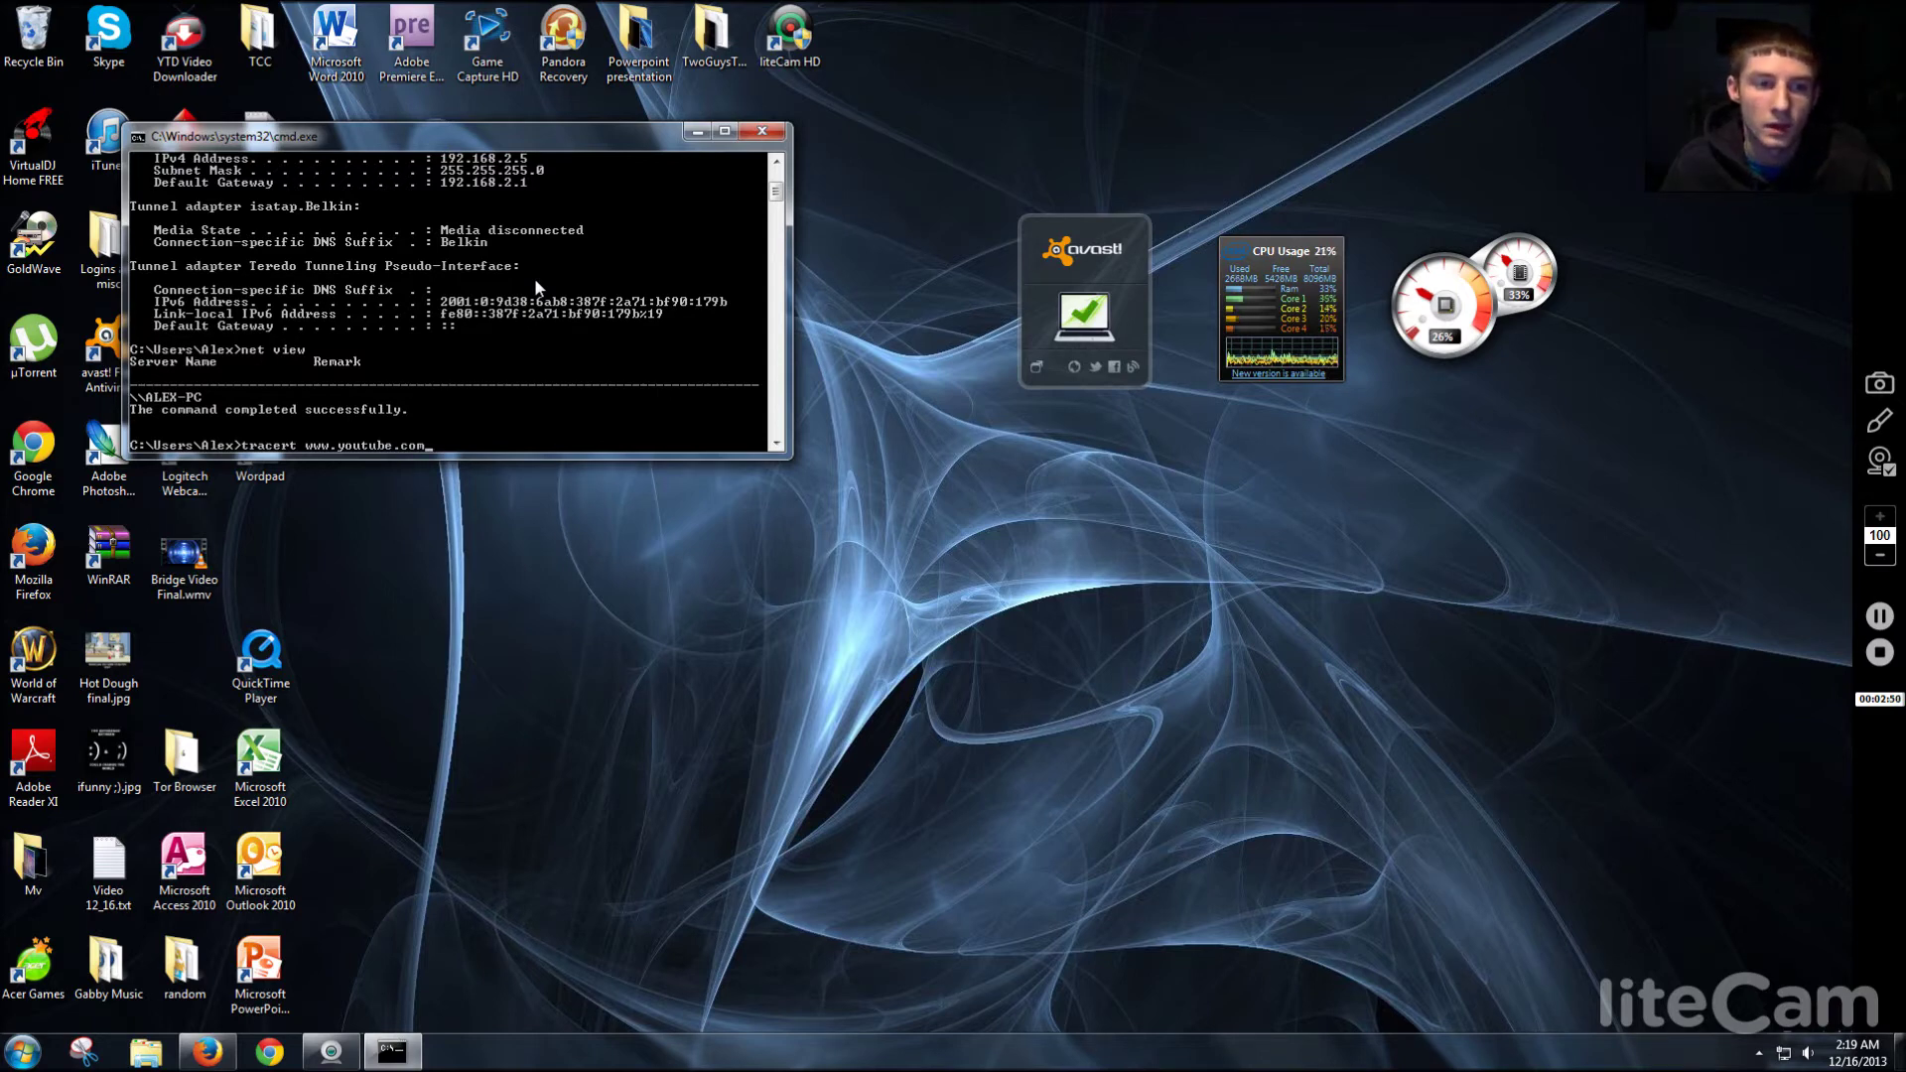
{"action": "key", "text": "Return"}
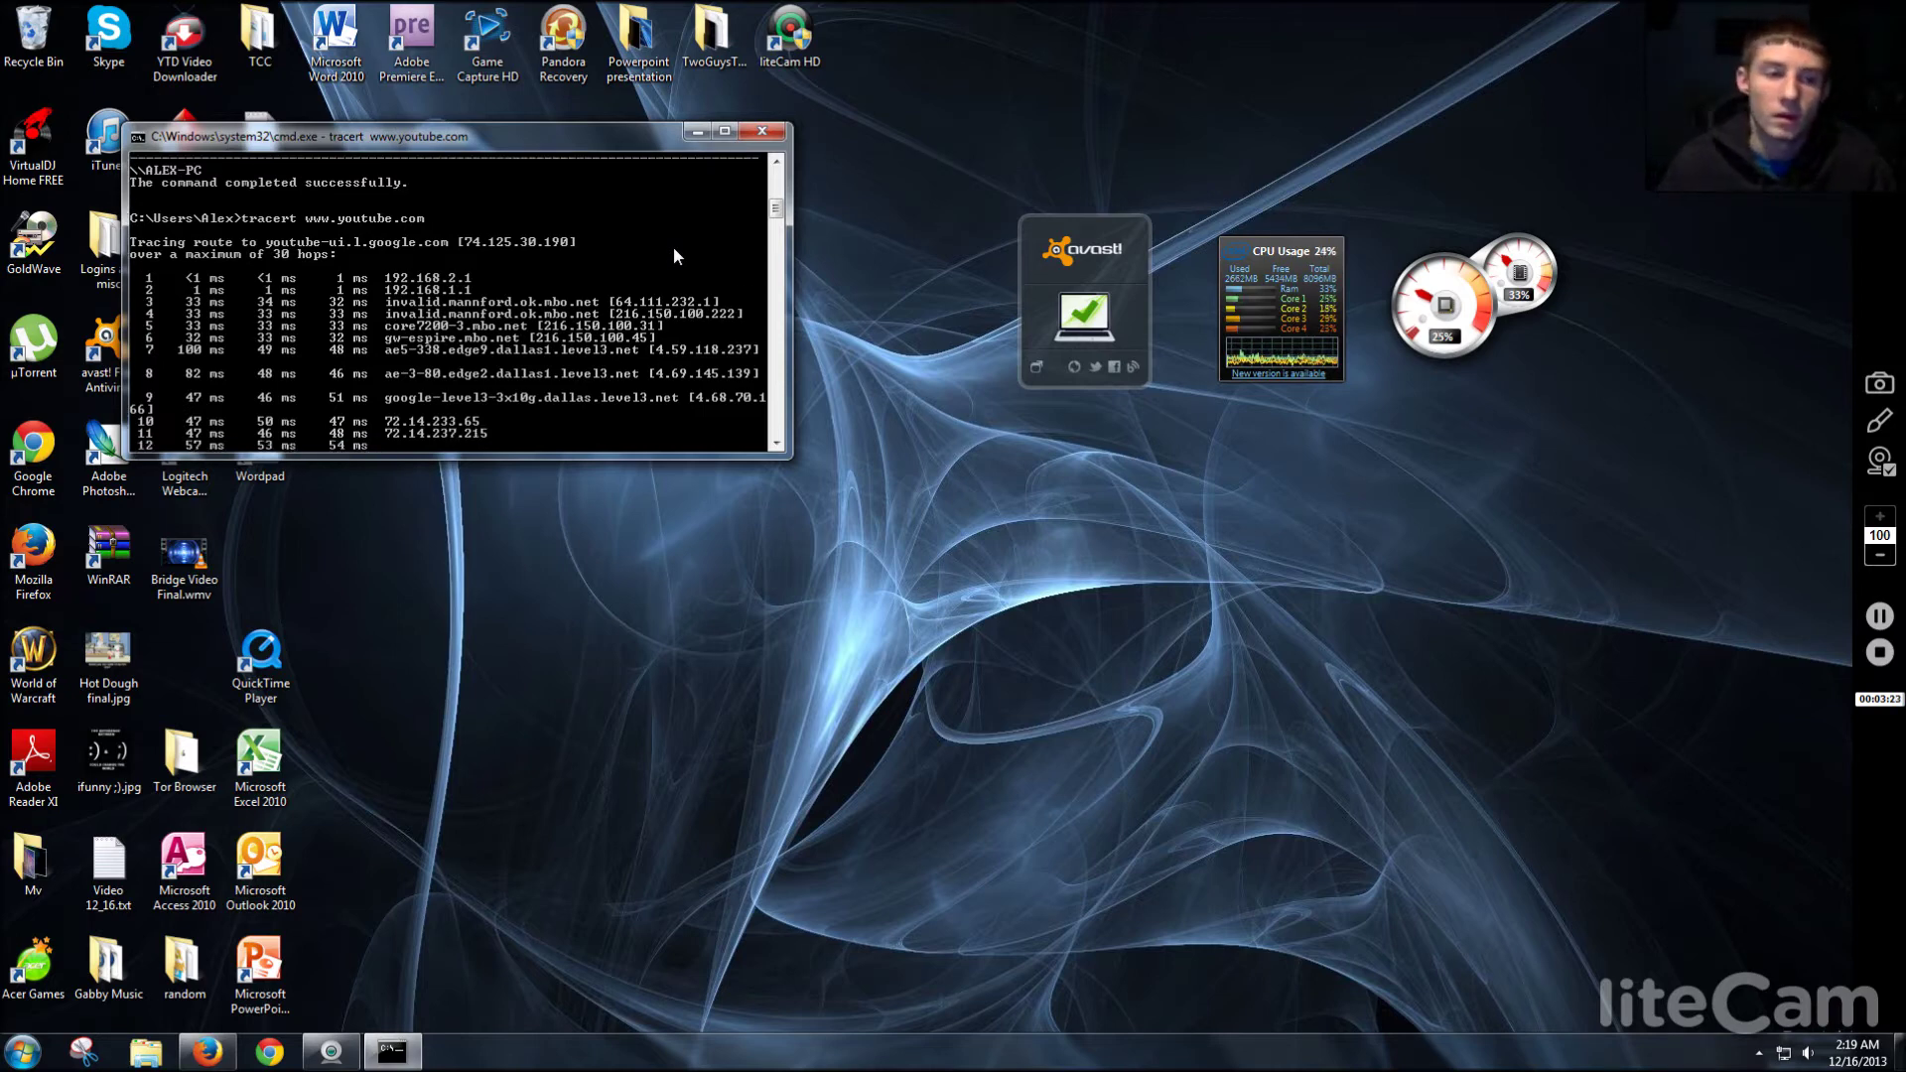
{"action": "left_click", "coordinate": [760, 132]}
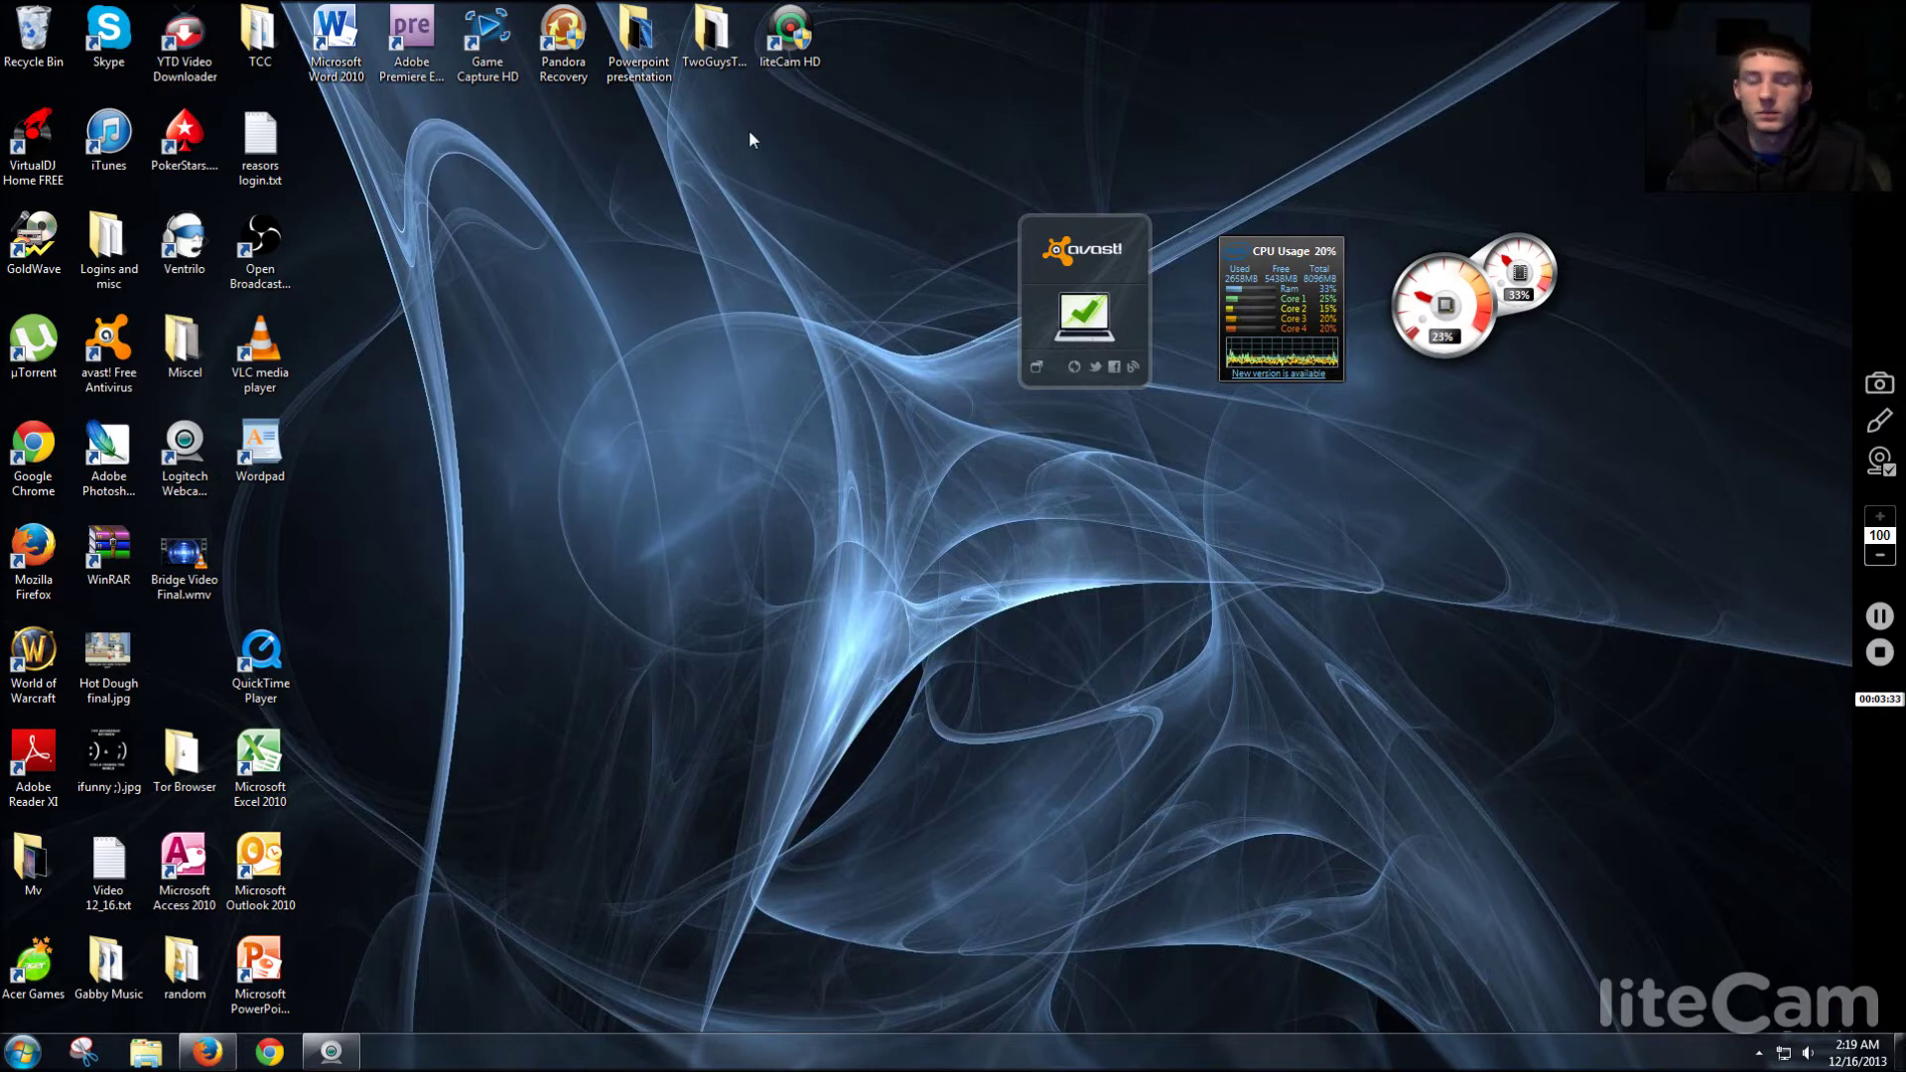
Google 'cmd c' in a new Firefox tab, open the SS64 A-Z CMD index, then close it.
{"action": "left_click", "coordinate": [207, 1051]}
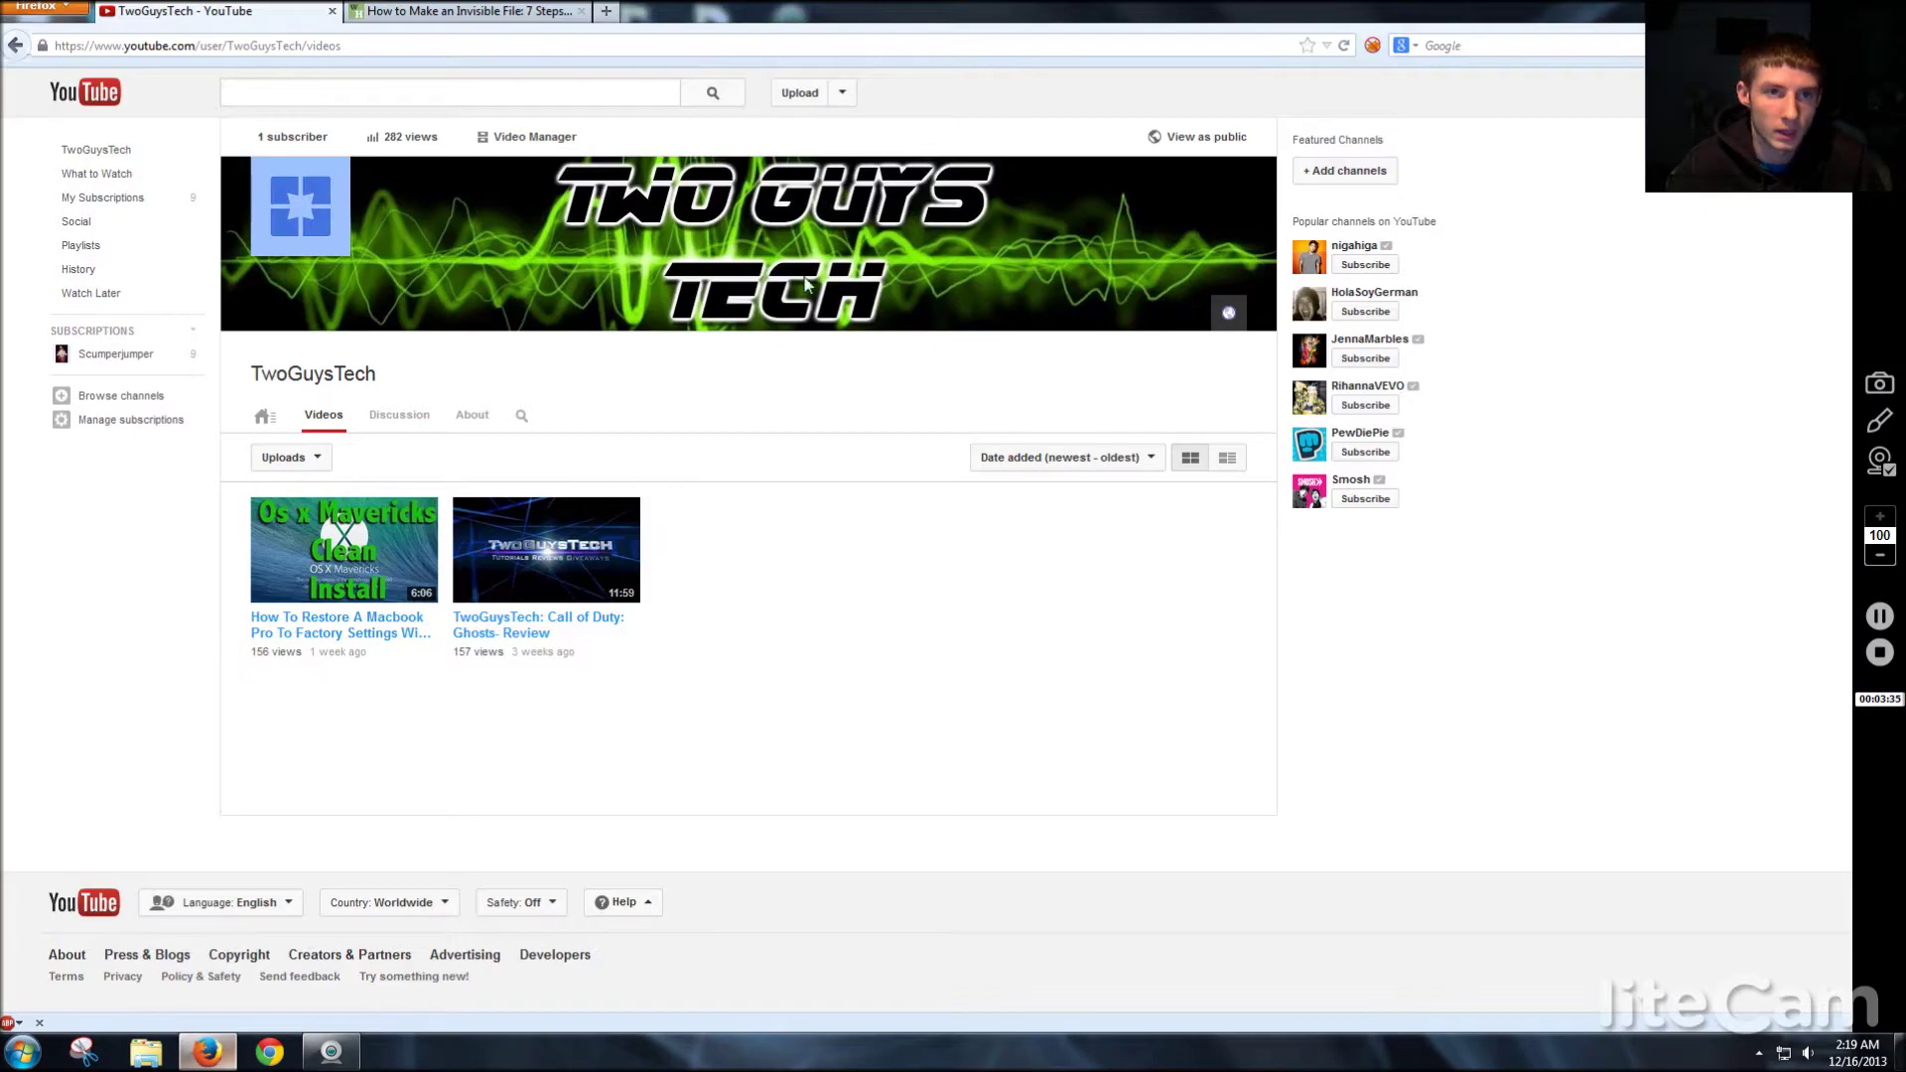
{"action": "left_click", "coordinate": [604, 14]}
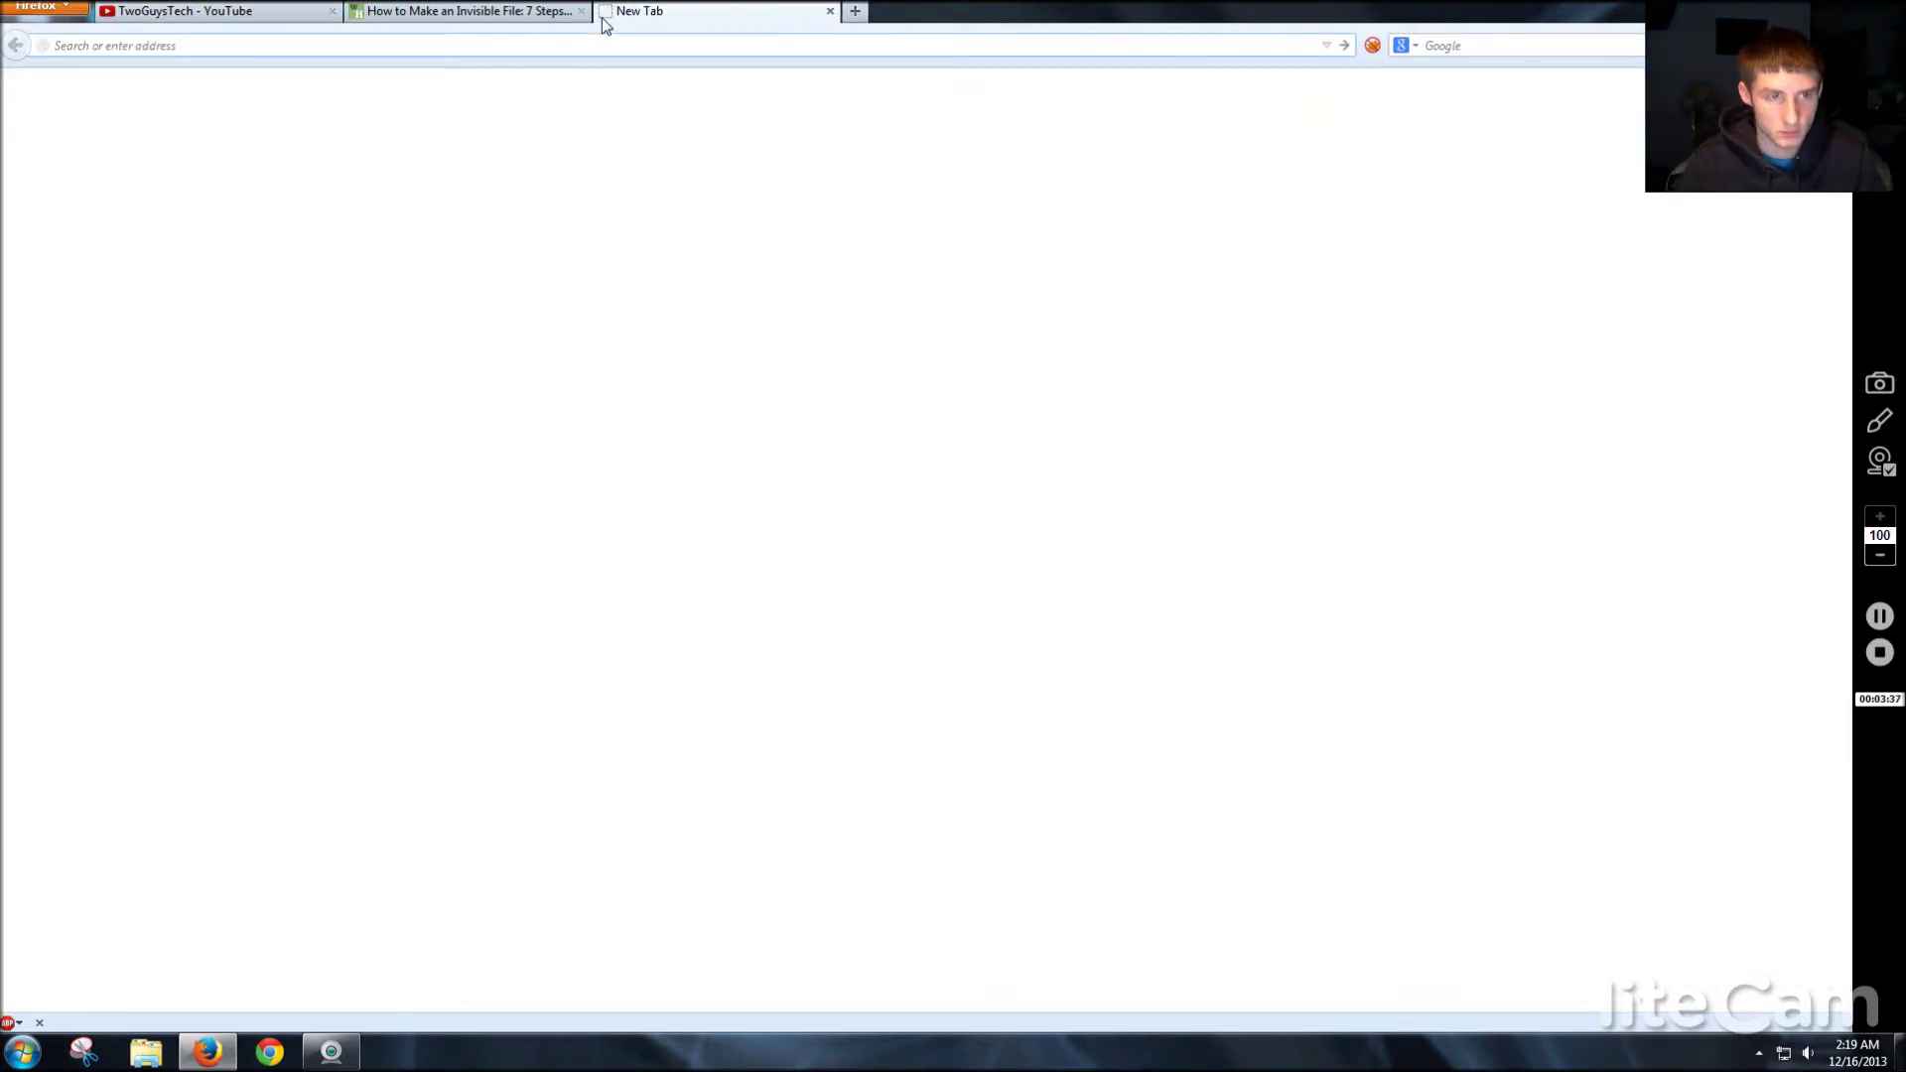
{"action": "type", "text": "google.com"}
{"action": "key", "text": "Return"}
{"action": "type", "text": "cm"}
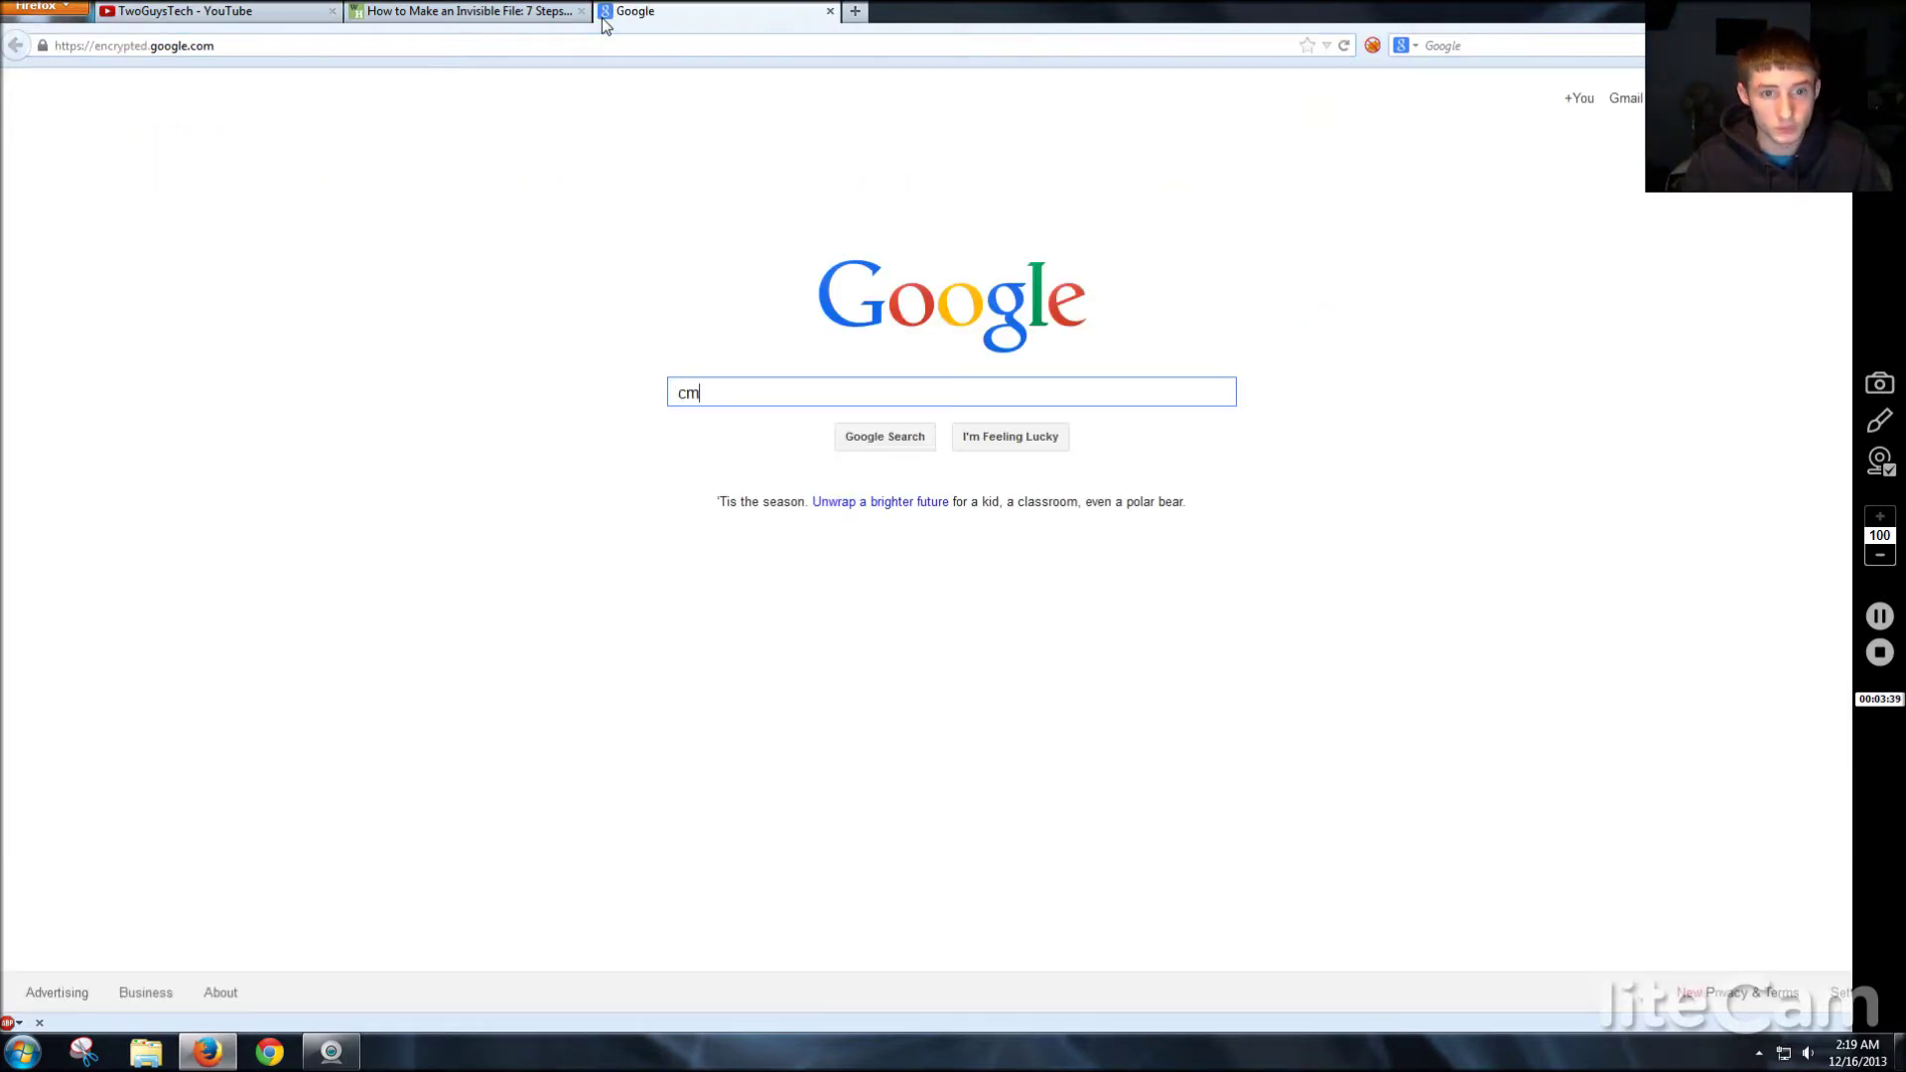
{"action": "type", "text": "d c"}
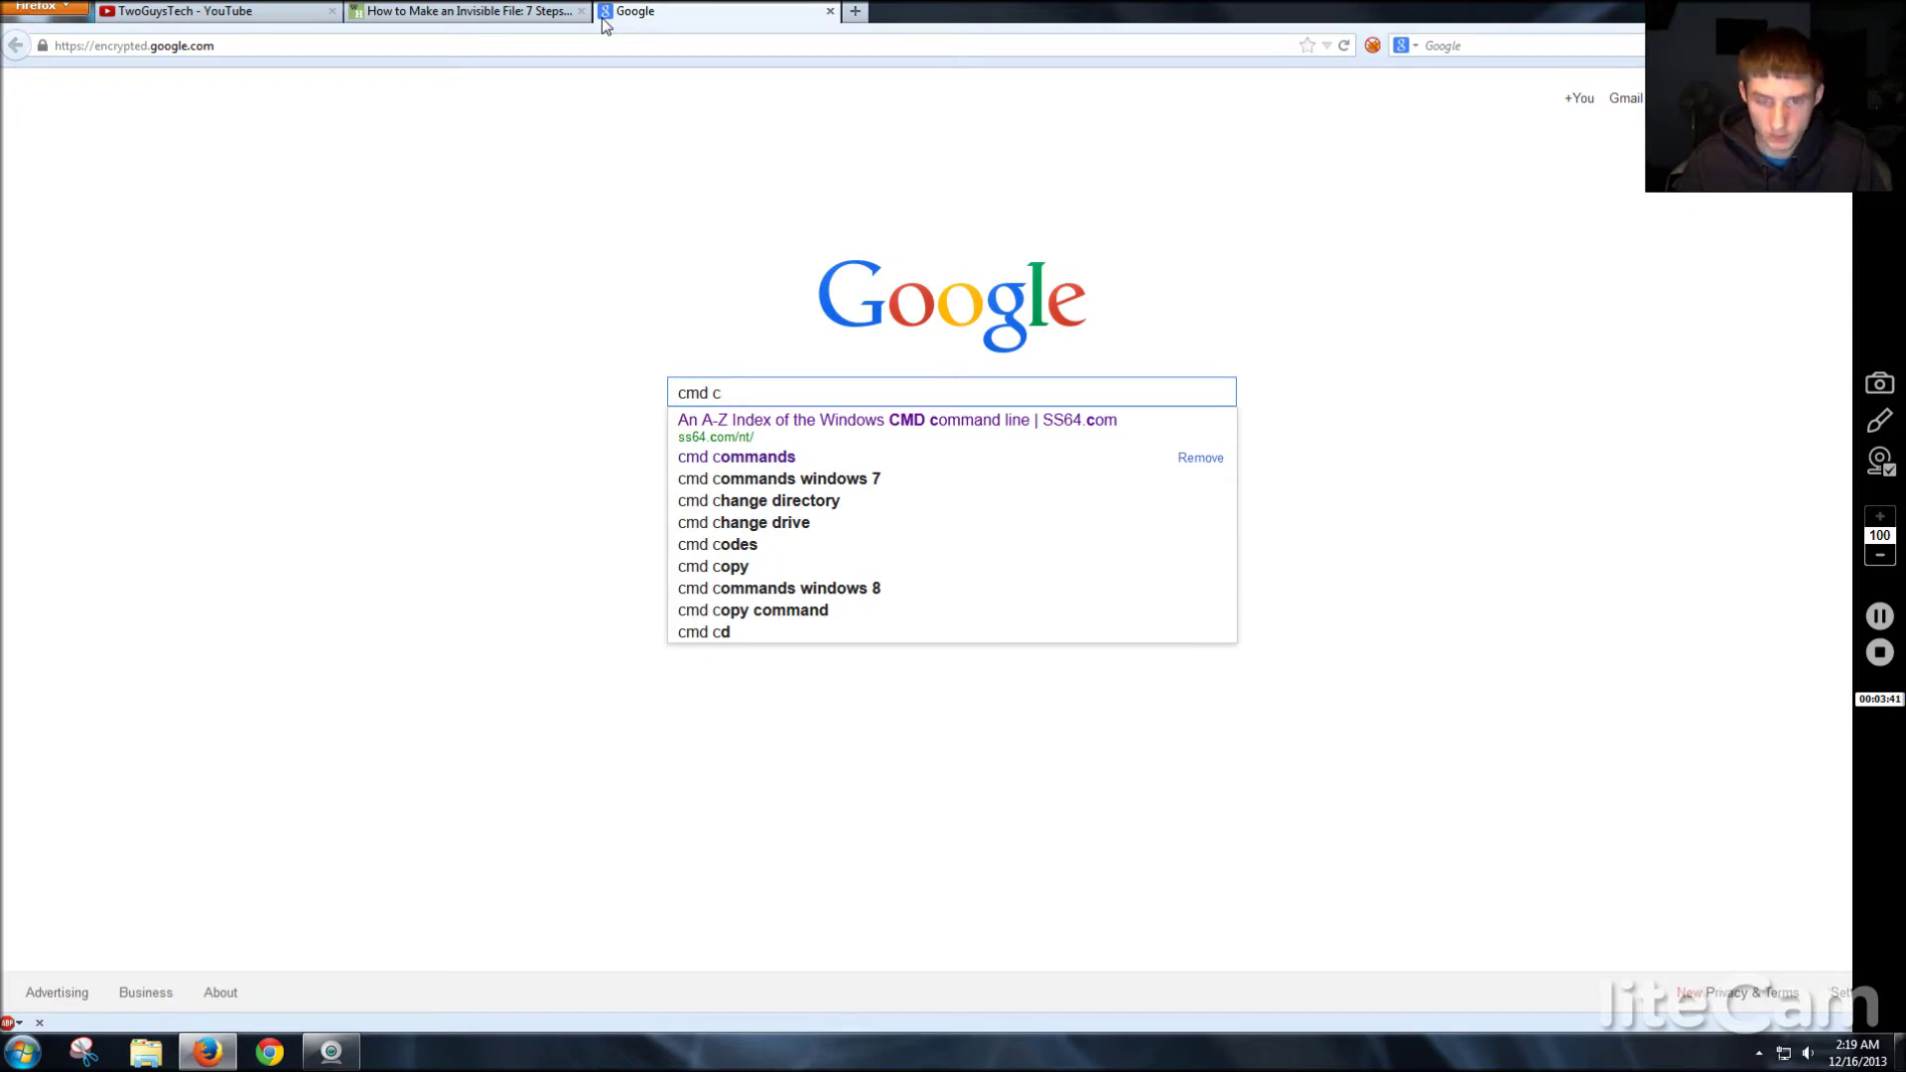
{"action": "key", "text": "Down"}
{"action": "key", "text": "Return"}
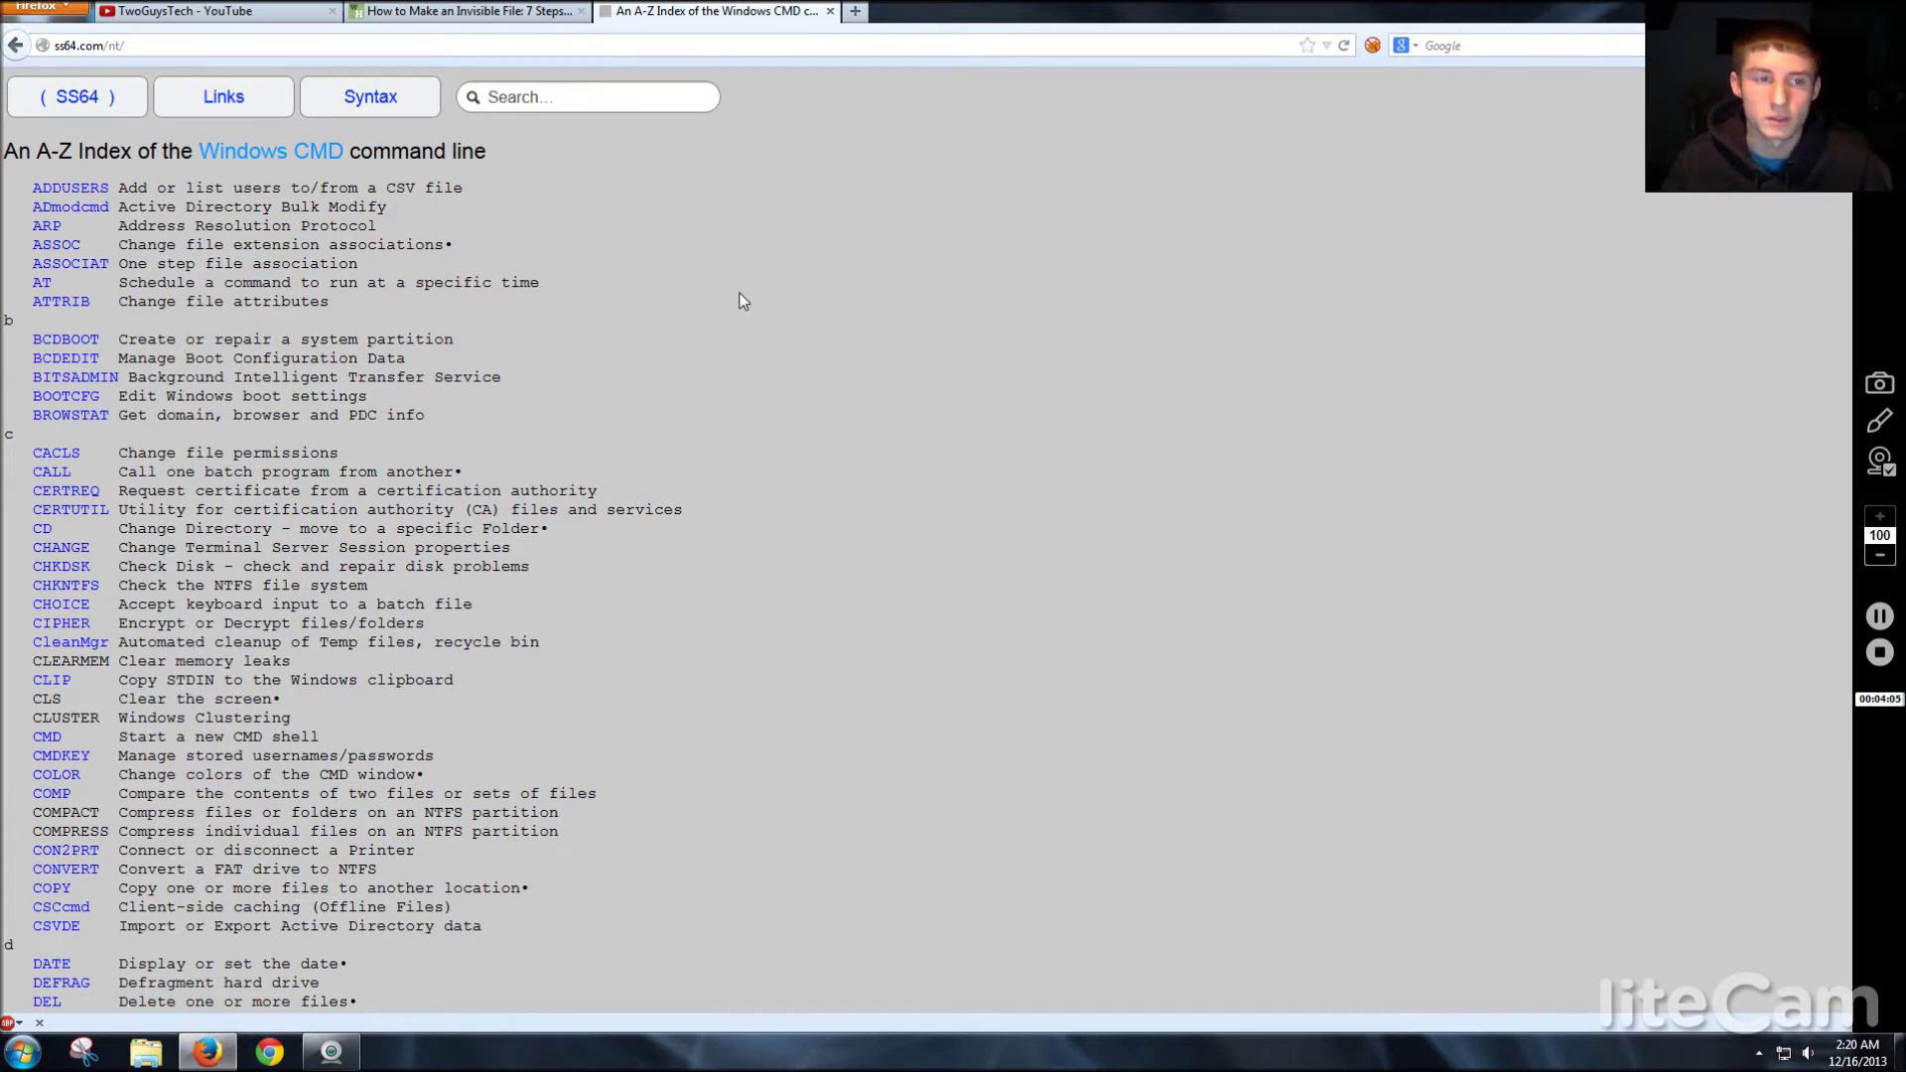
{"action": "left_click", "coordinate": [832, 12]}
{"action": "left_click", "coordinate": [1896, 1054]}
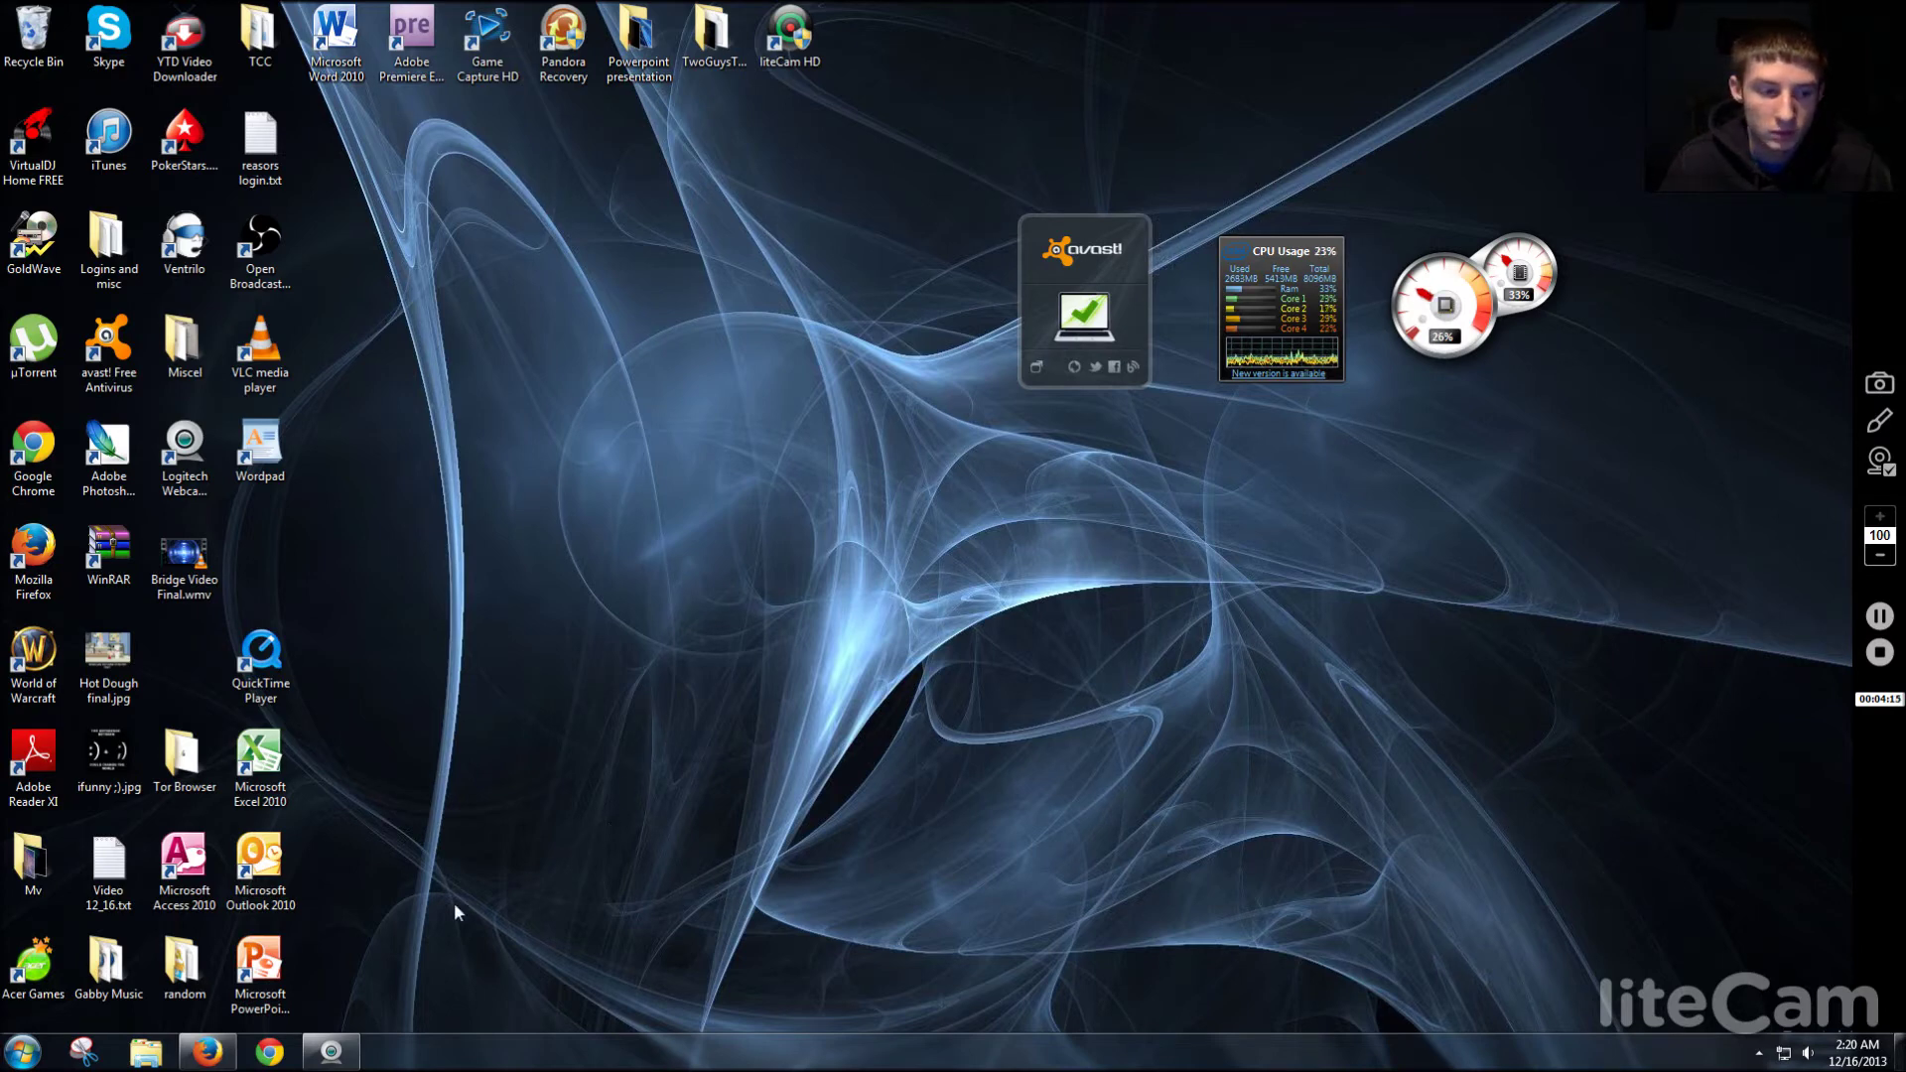
Open Google Chrome, then close its window from the taskbar and return to the desktop.
{"action": "left_click", "coordinate": [209, 1054]}
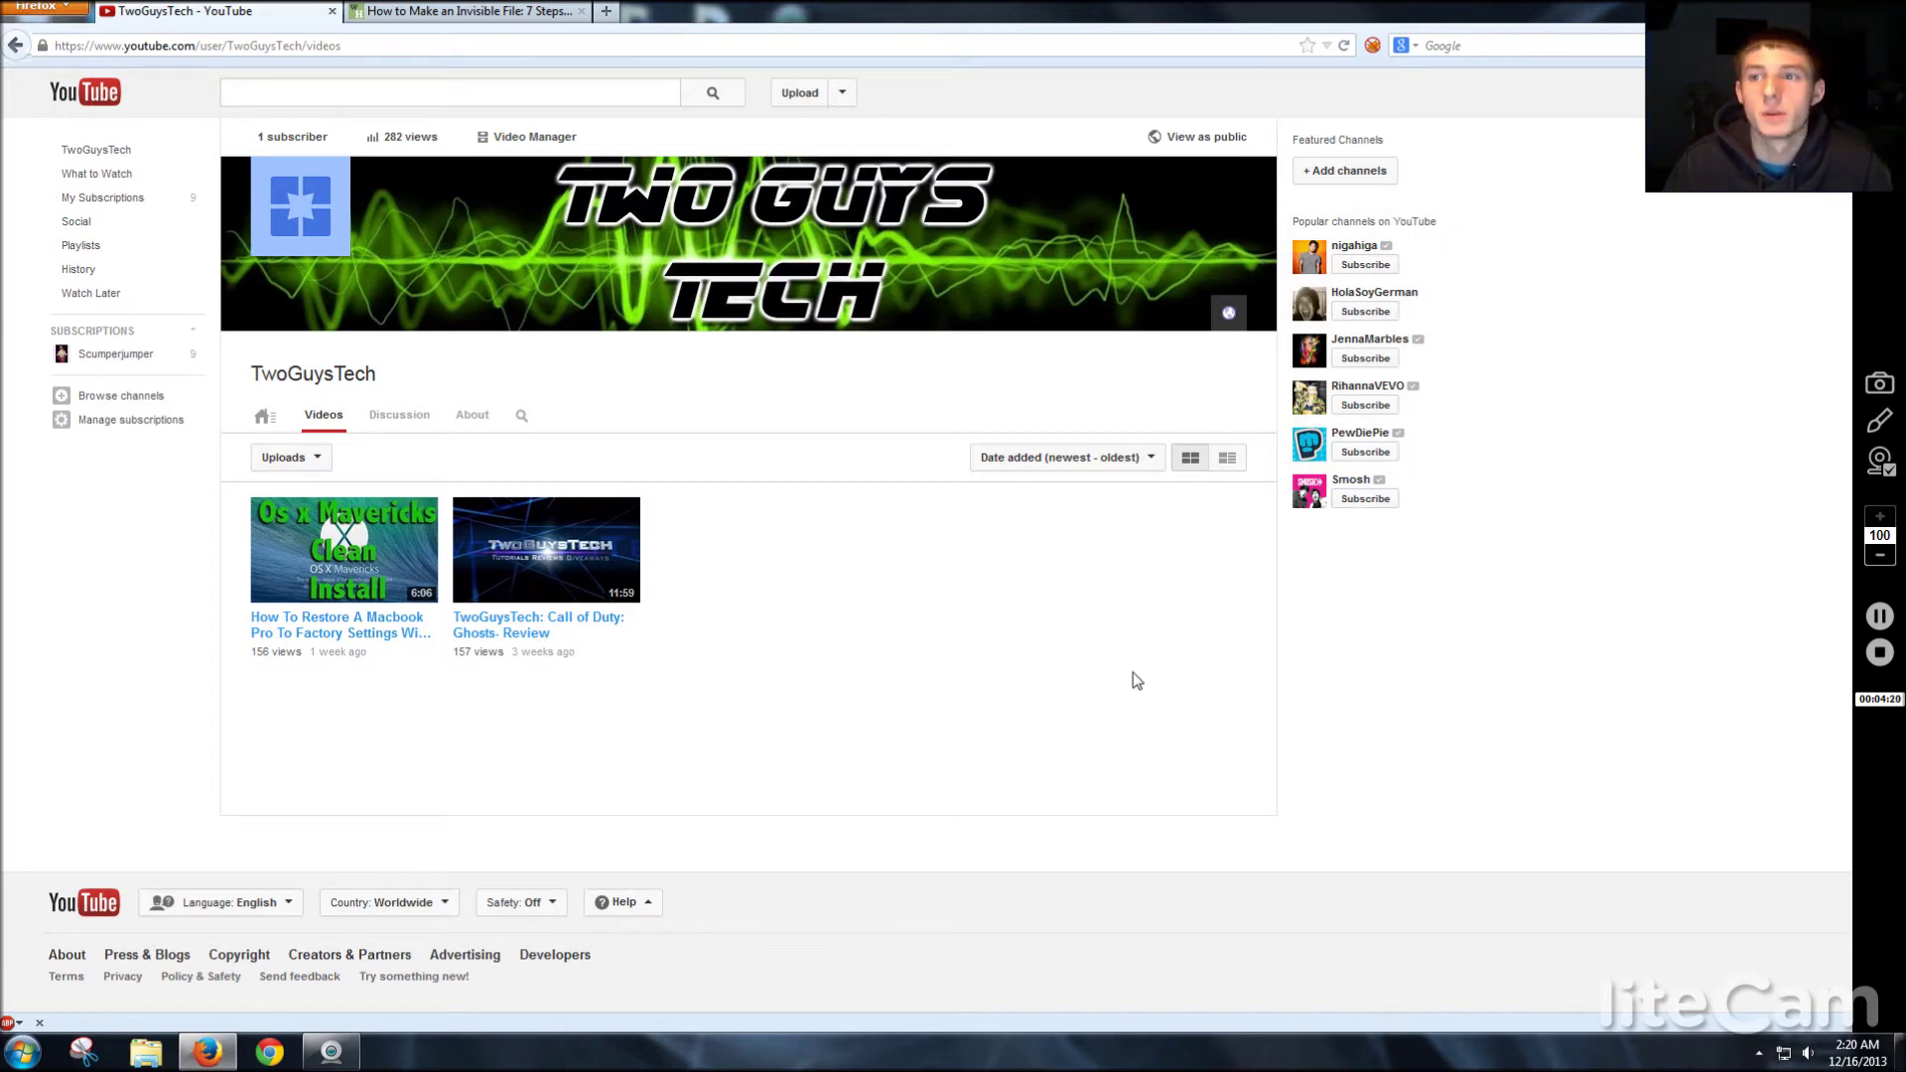
{"action": "left_click", "coordinate": [260, 1054]}
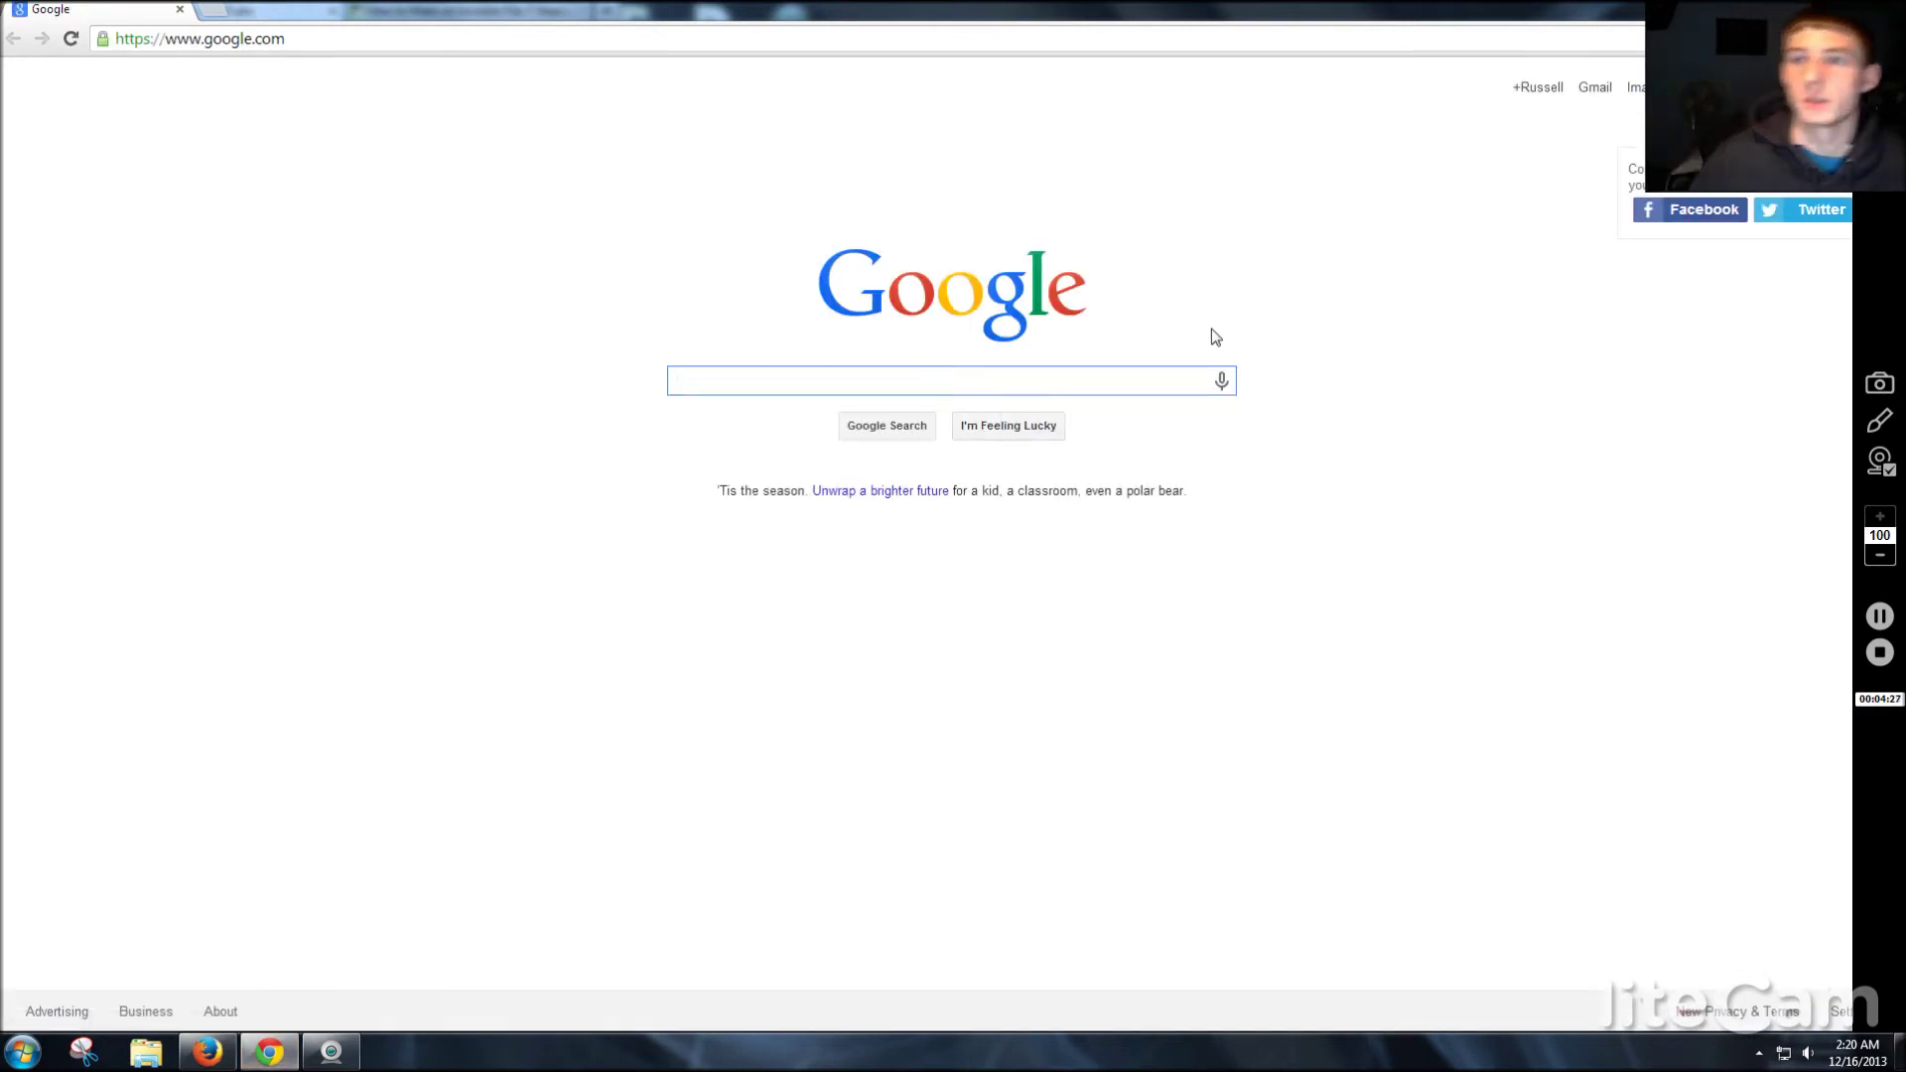
{"action": "left_click", "coordinate": [1357, 349]}
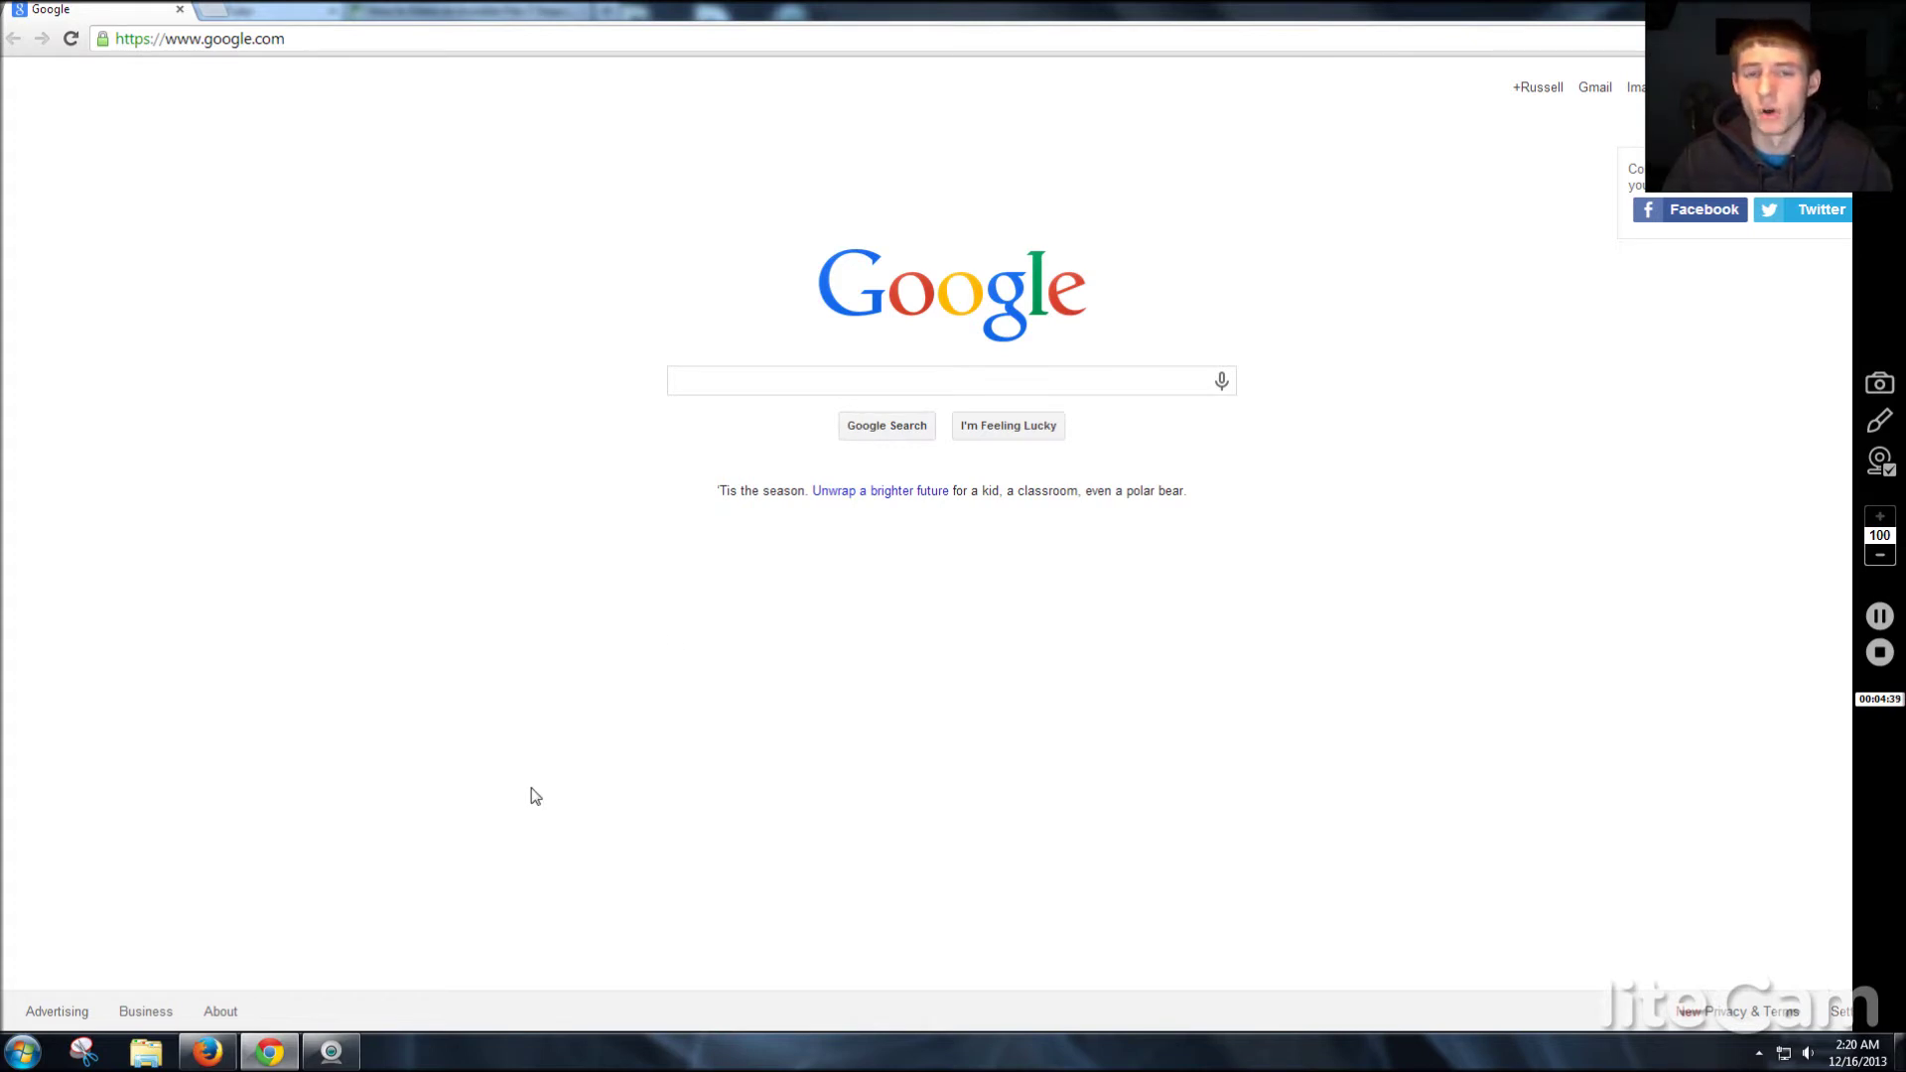
{"action": "right_click", "coordinate": [283, 1052]}
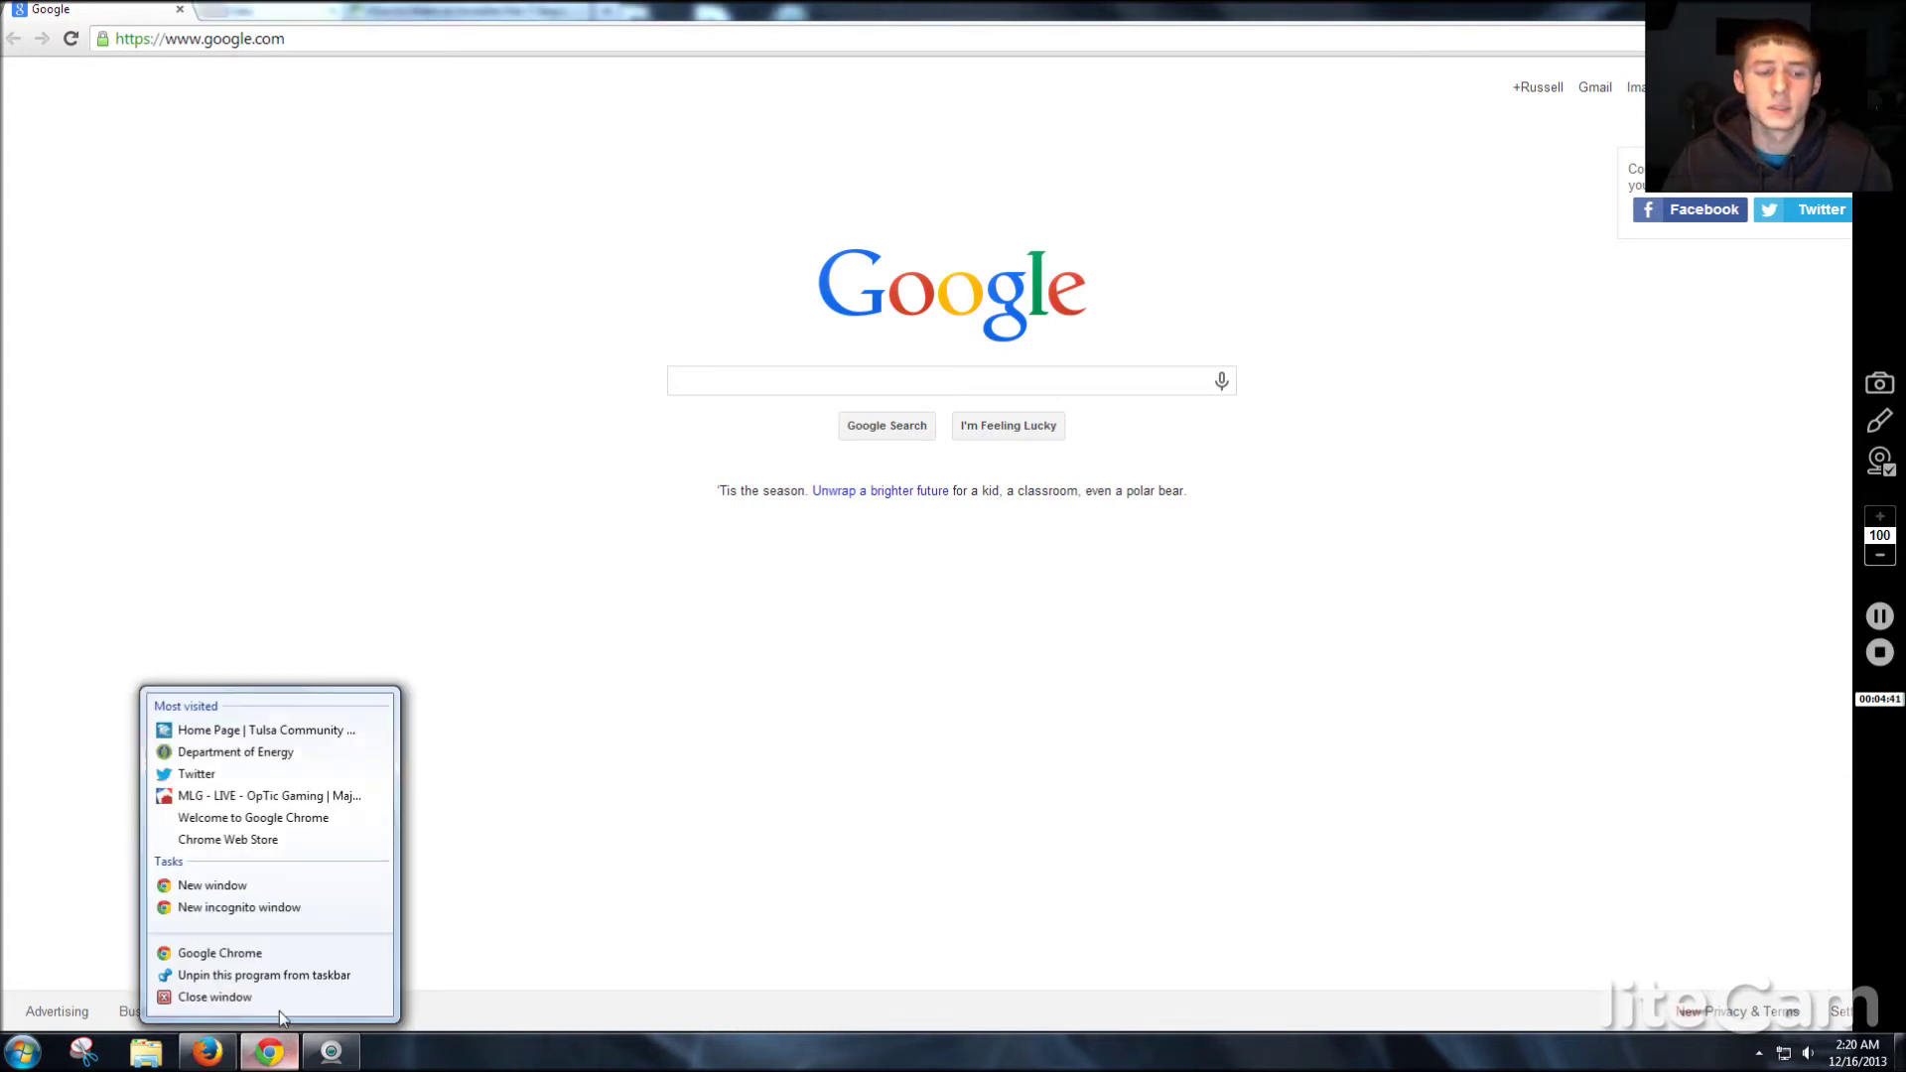
{"action": "left_click", "coordinate": [278, 998]}
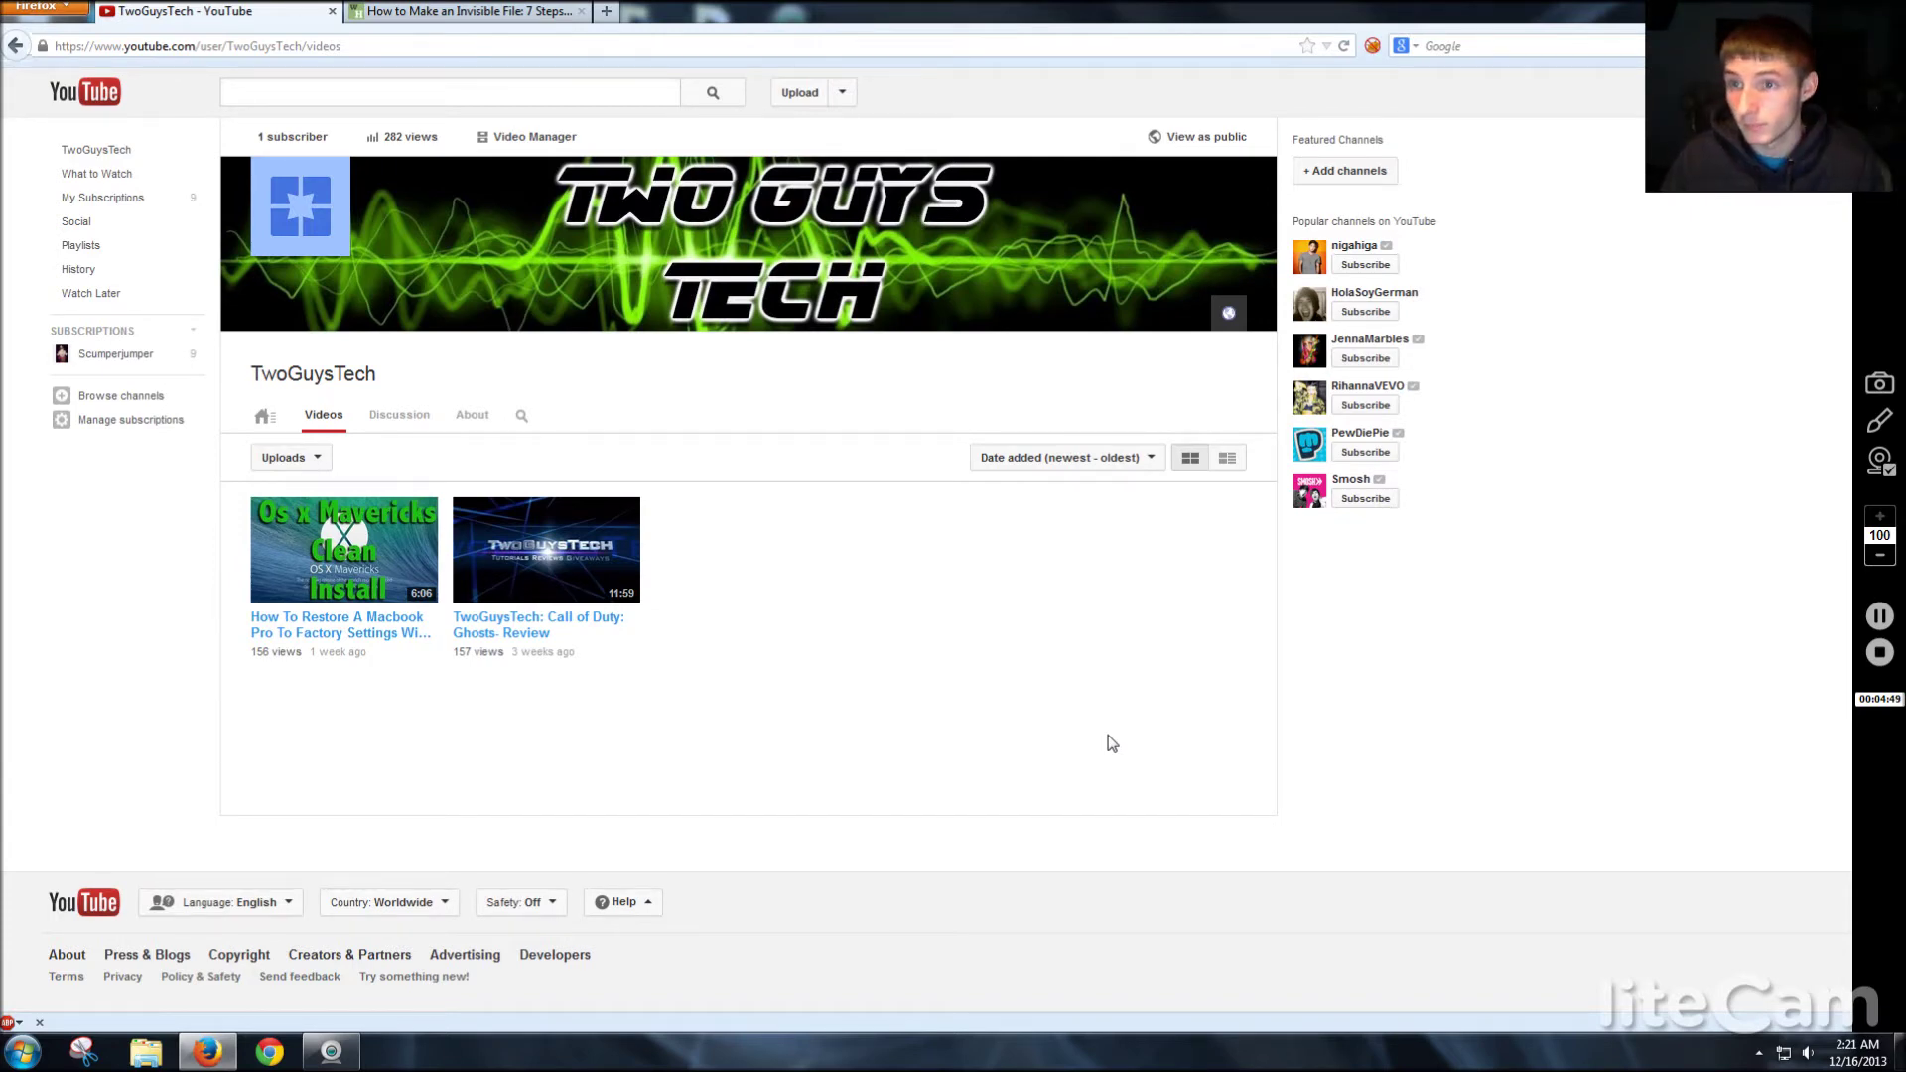
{"action": "left_click", "coordinate": [1898, 1050]}
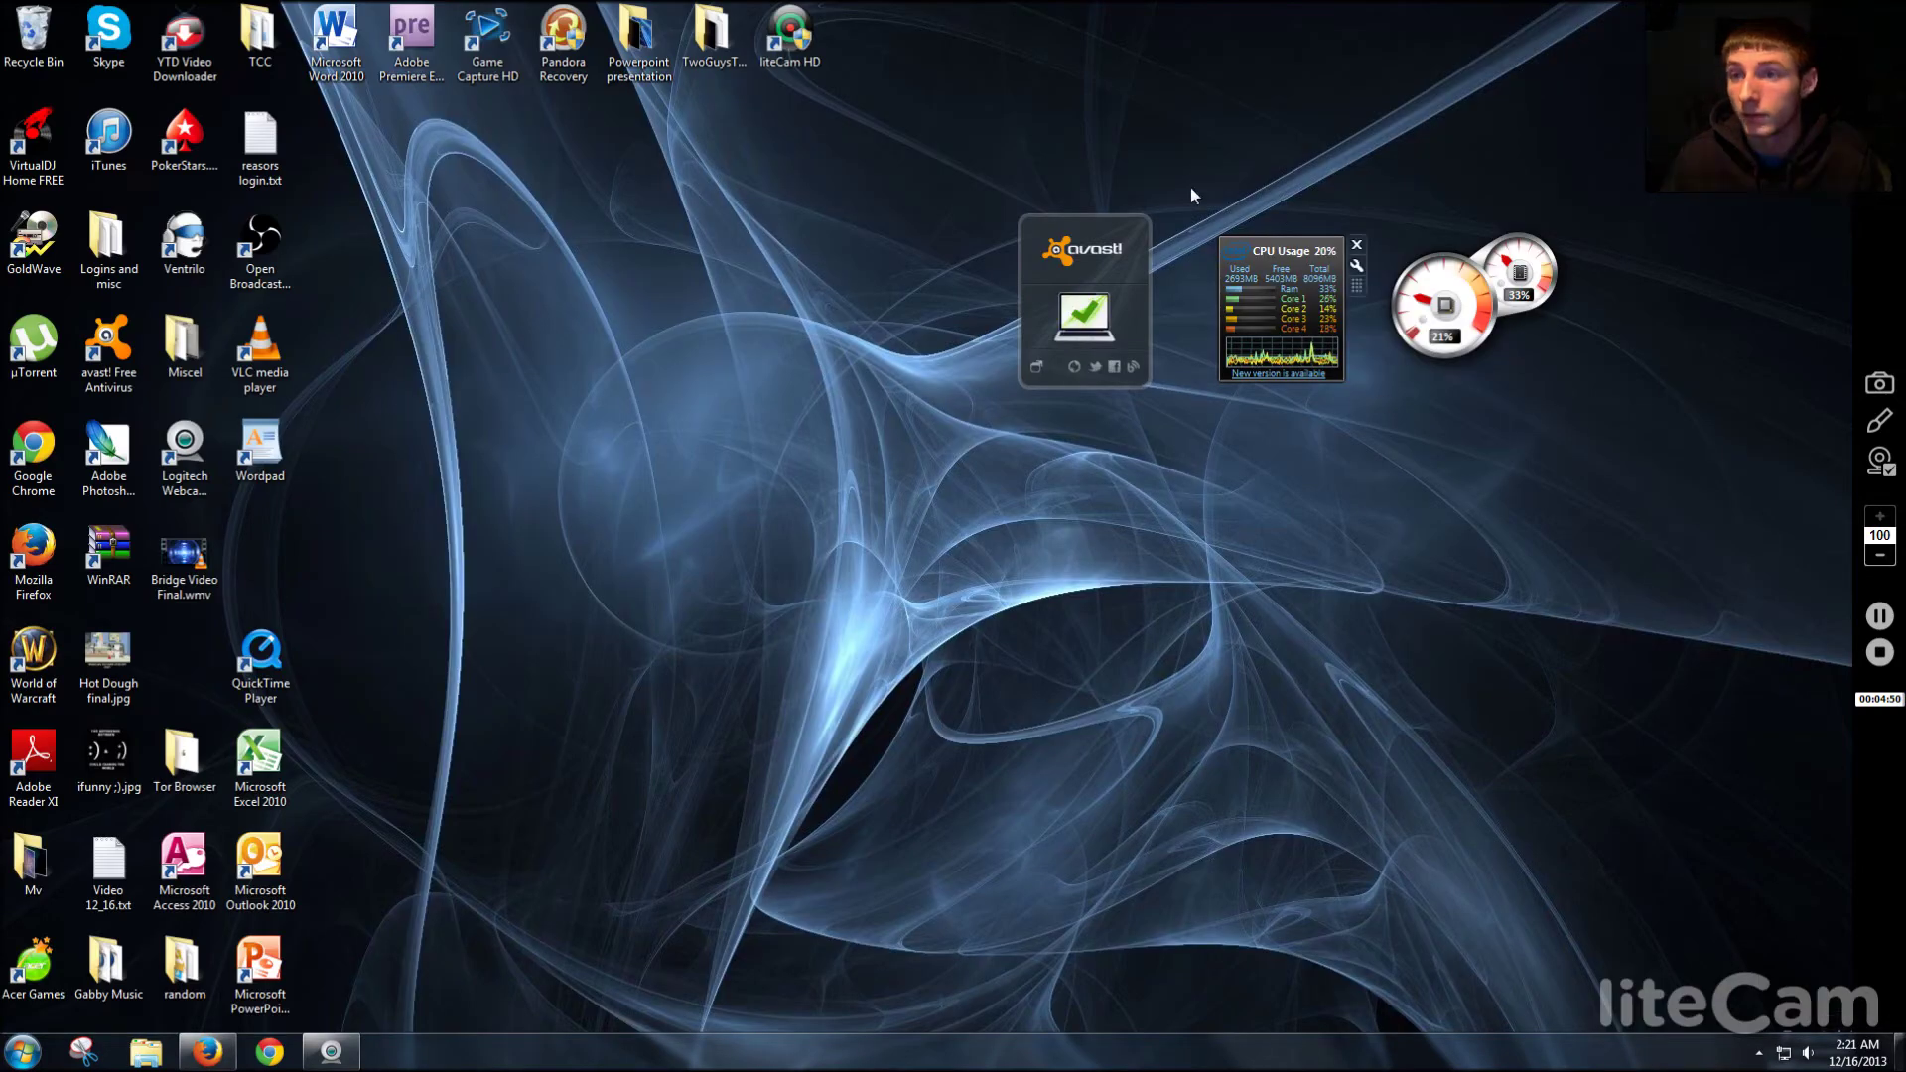
Open the hidden desktop folder's Antivirus subfolder and launch avast! Free Antivirus.
{"action": "double_click", "coordinate": [1076, 127]}
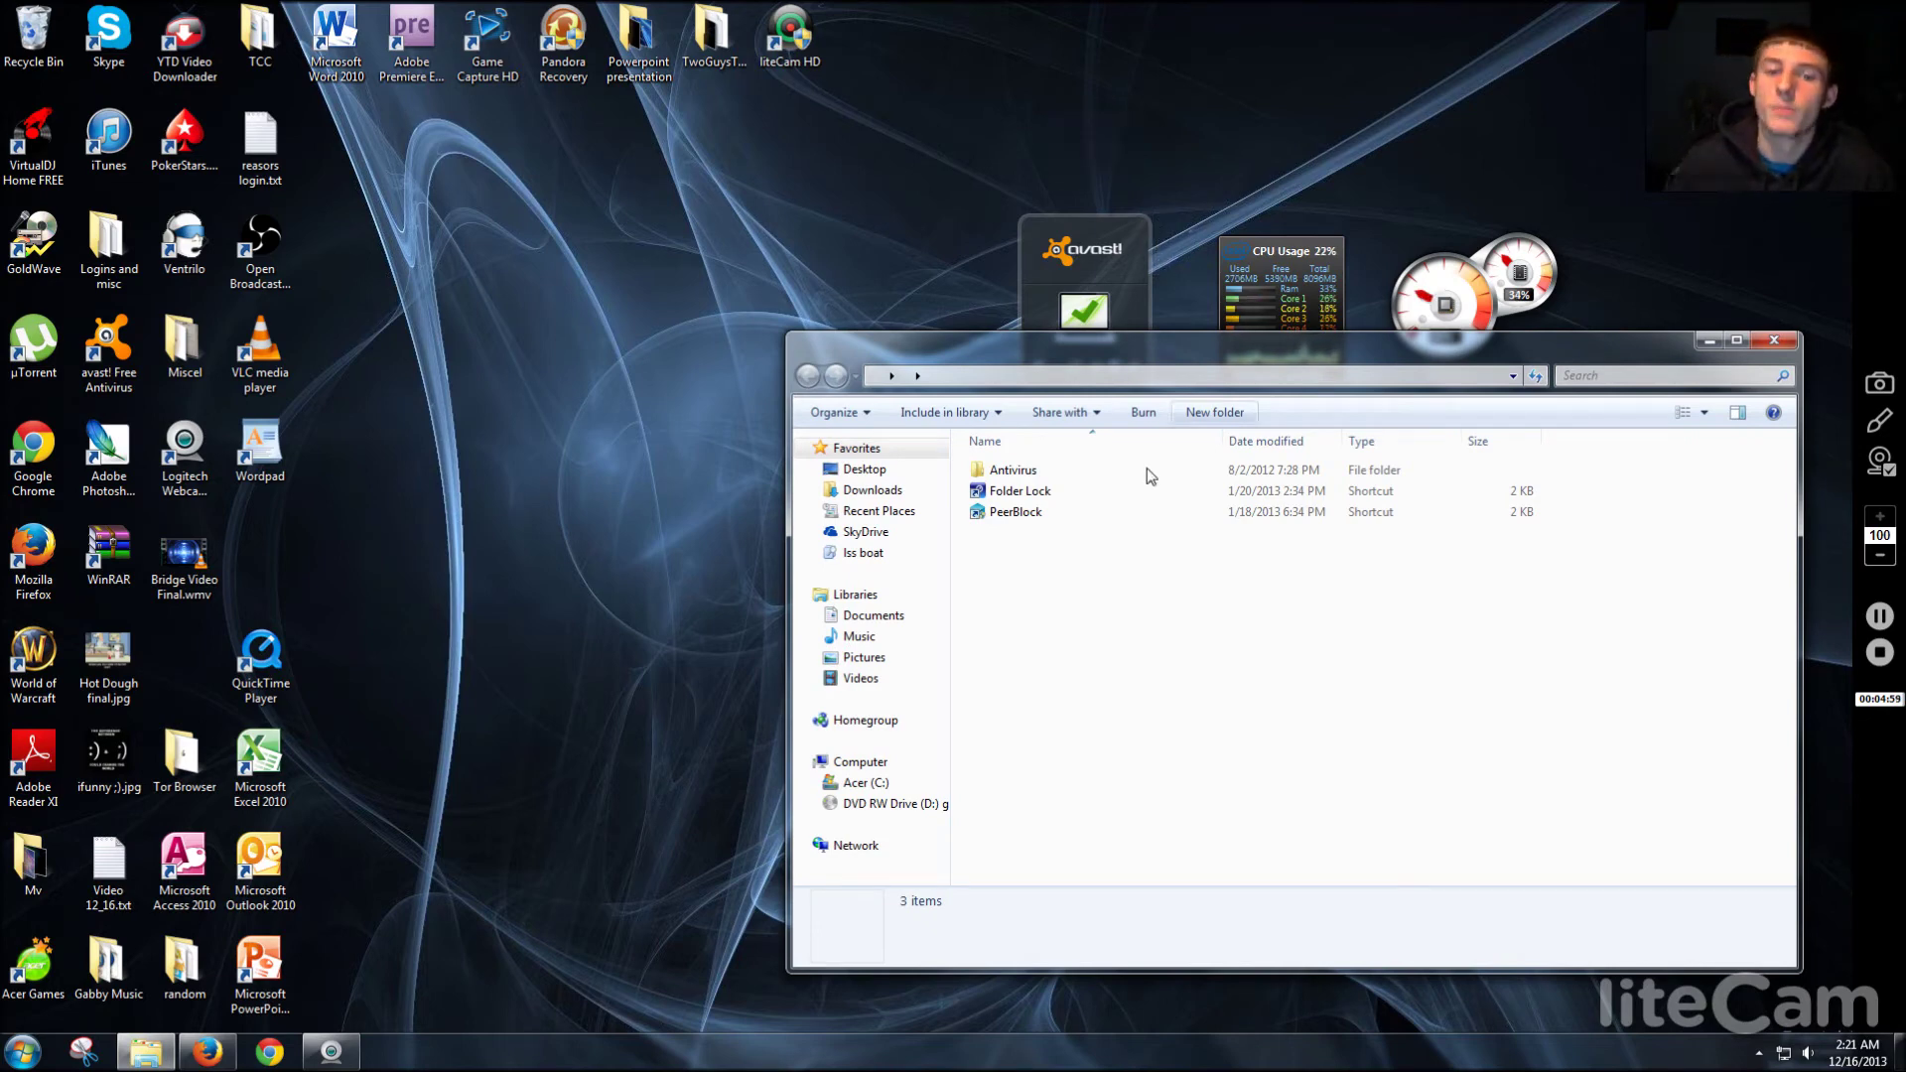
{"action": "double_click", "coordinate": [1110, 471]}
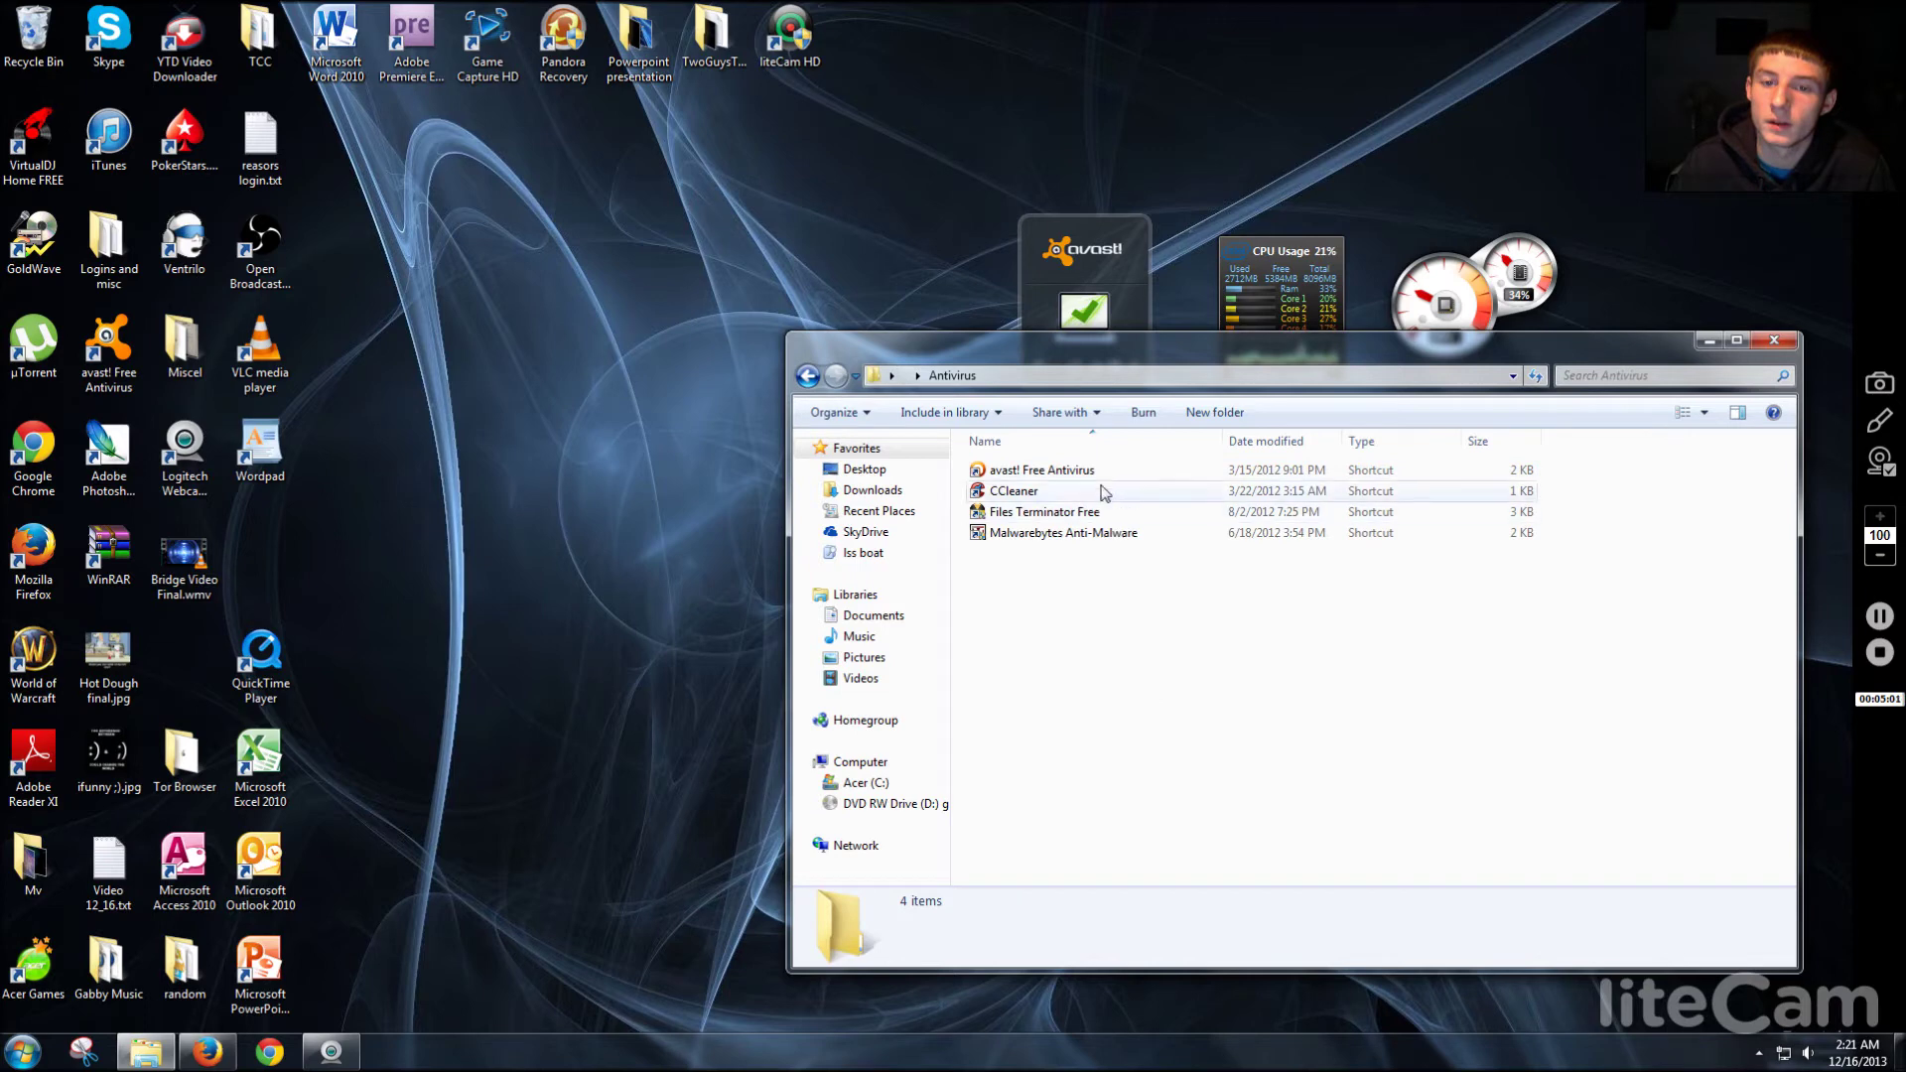
{"action": "left_click", "coordinate": [1094, 470]}
{"action": "double_click", "coordinate": [1093, 469]}
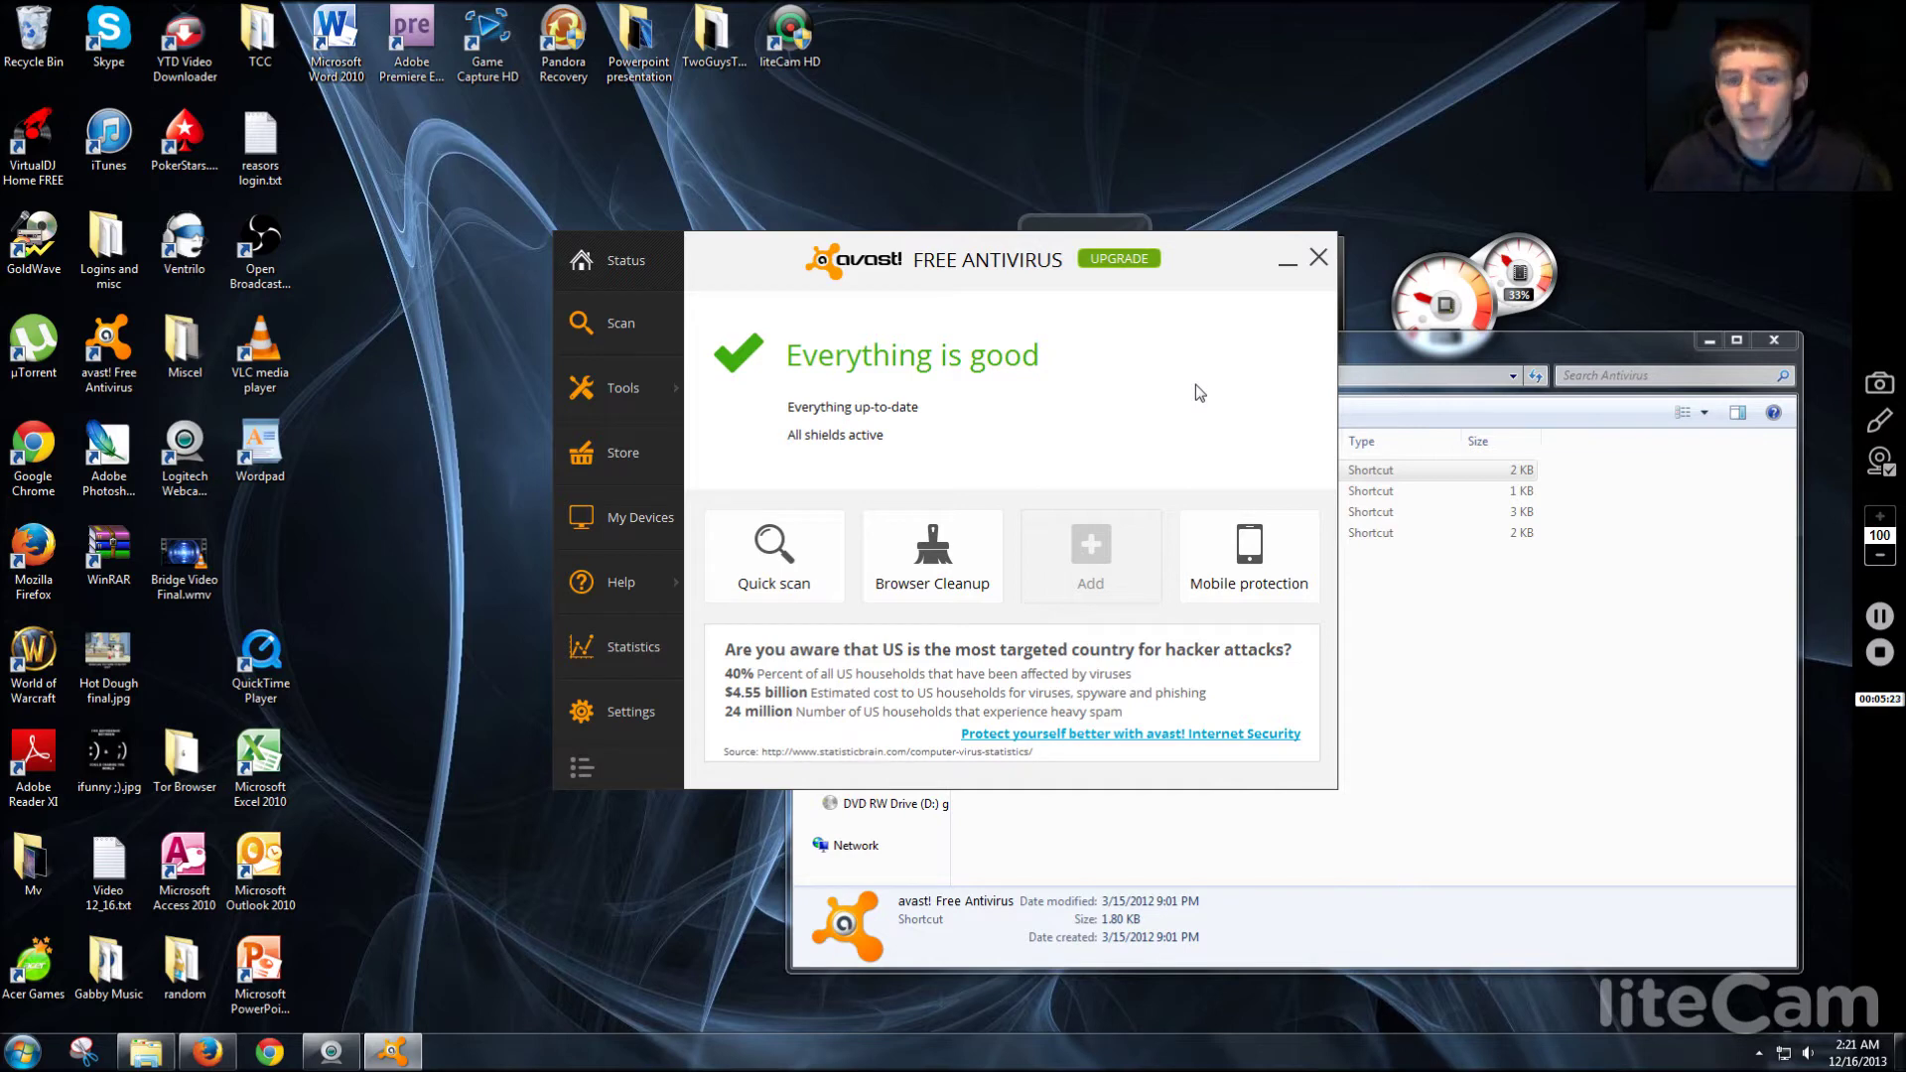
View avast's Scan page and Tools list, then close avast and deselect its shortcut.
{"action": "left_click", "coordinate": [622, 336]}
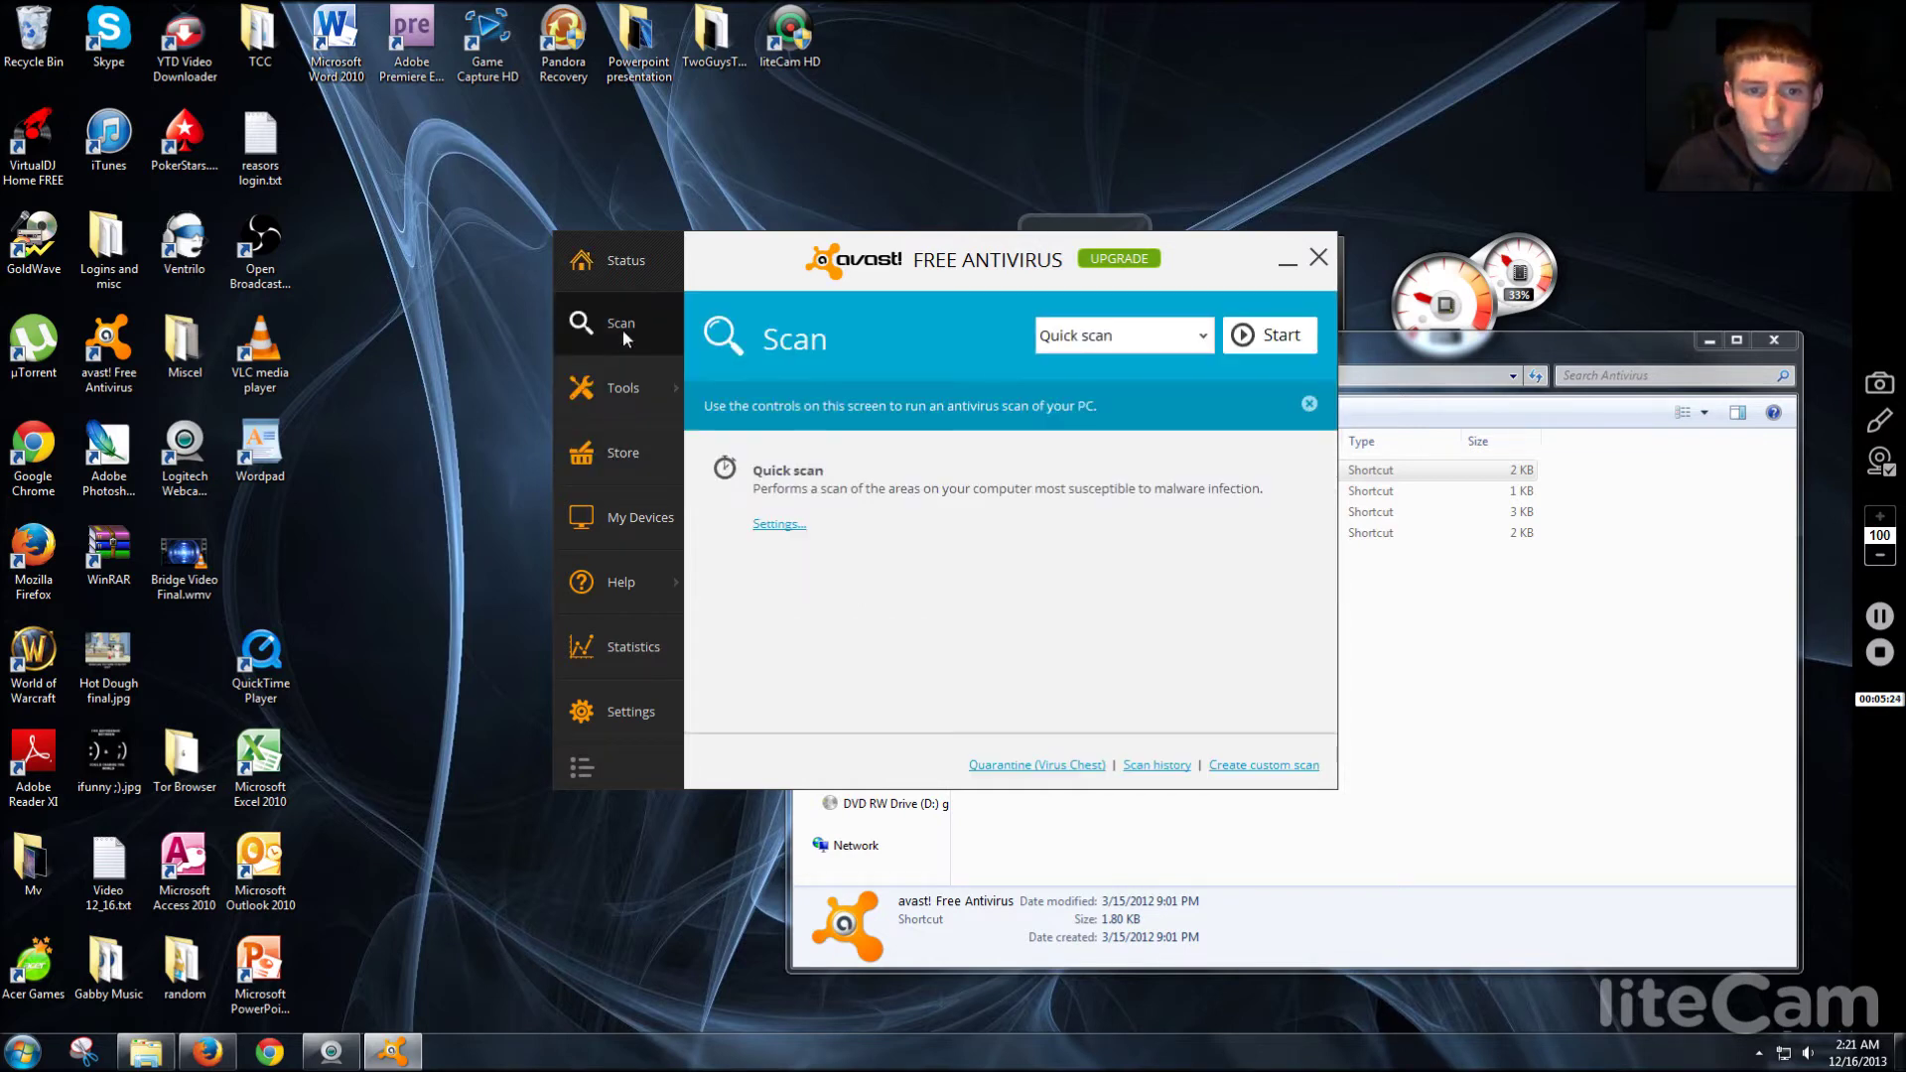
{"action": "left_click", "coordinate": [658, 387]}
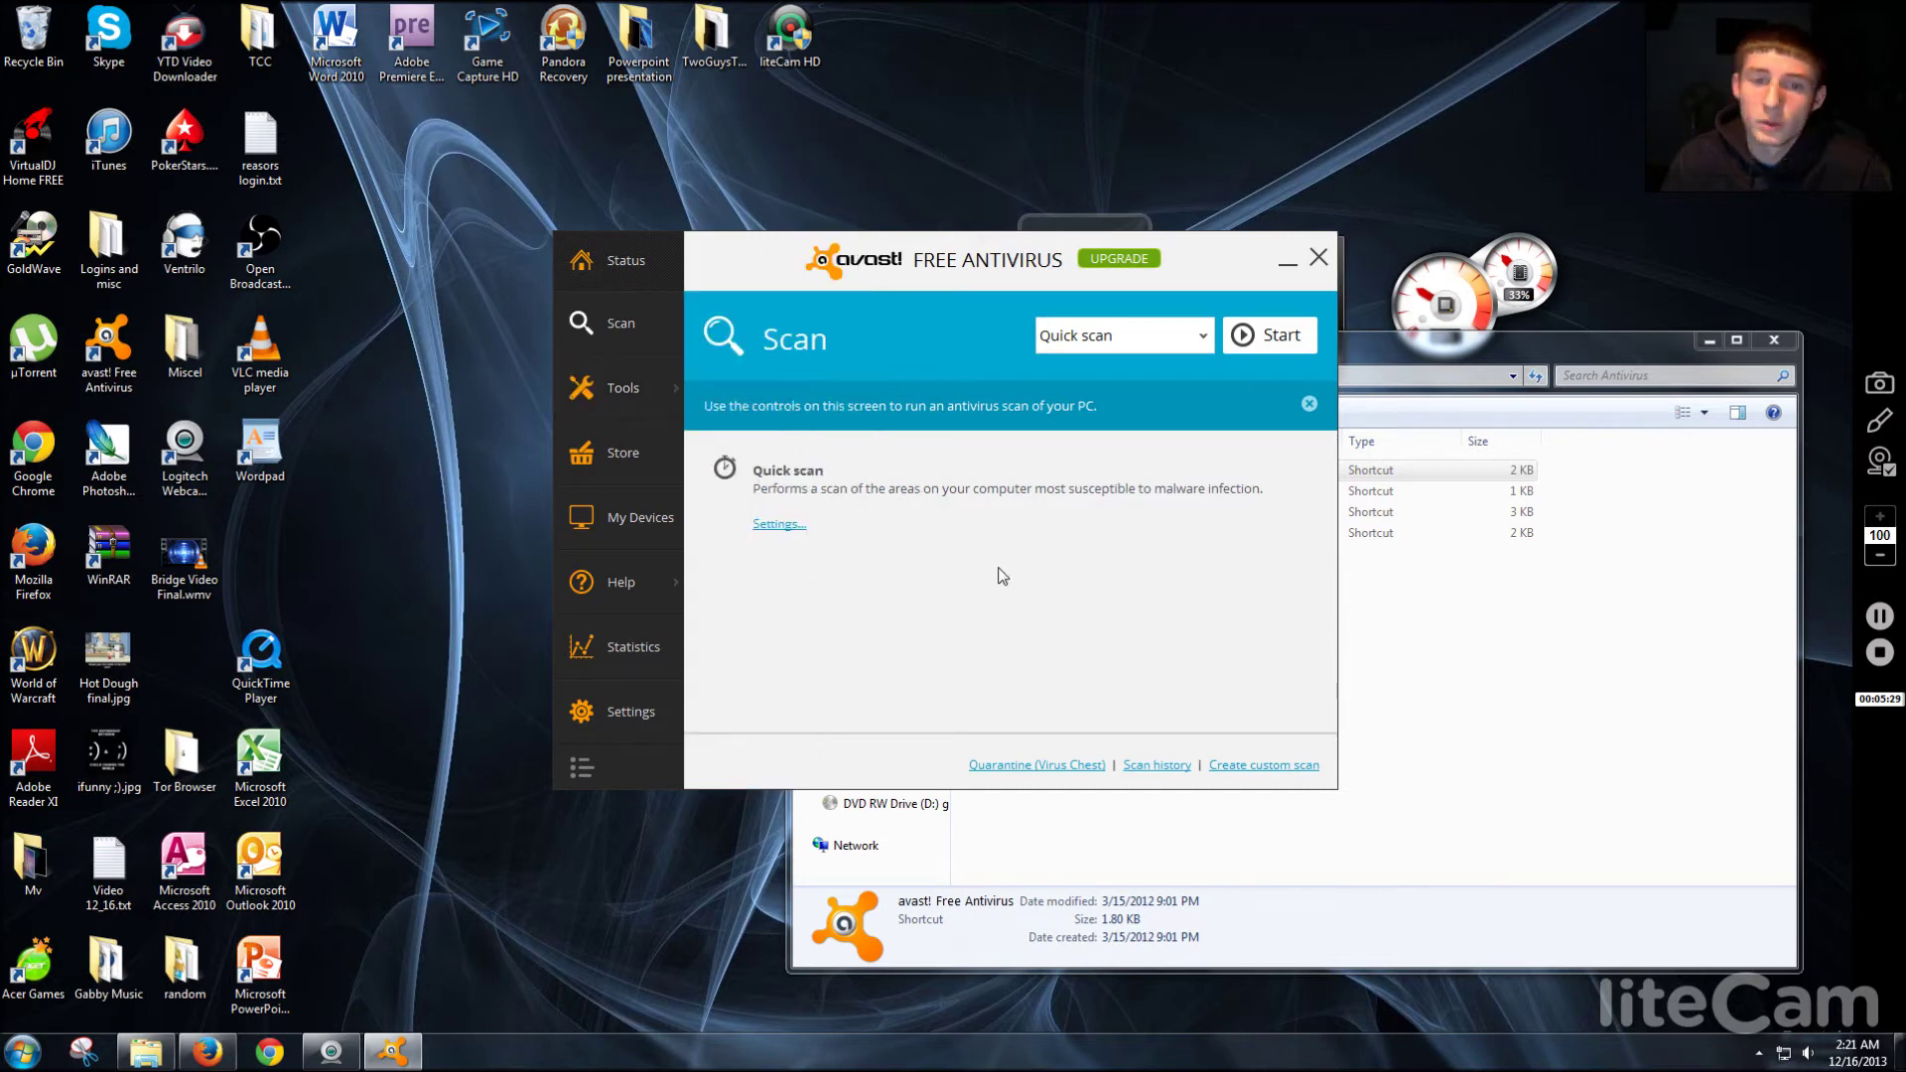
{"action": "mouse_move", "coordinate": [634, 377]}
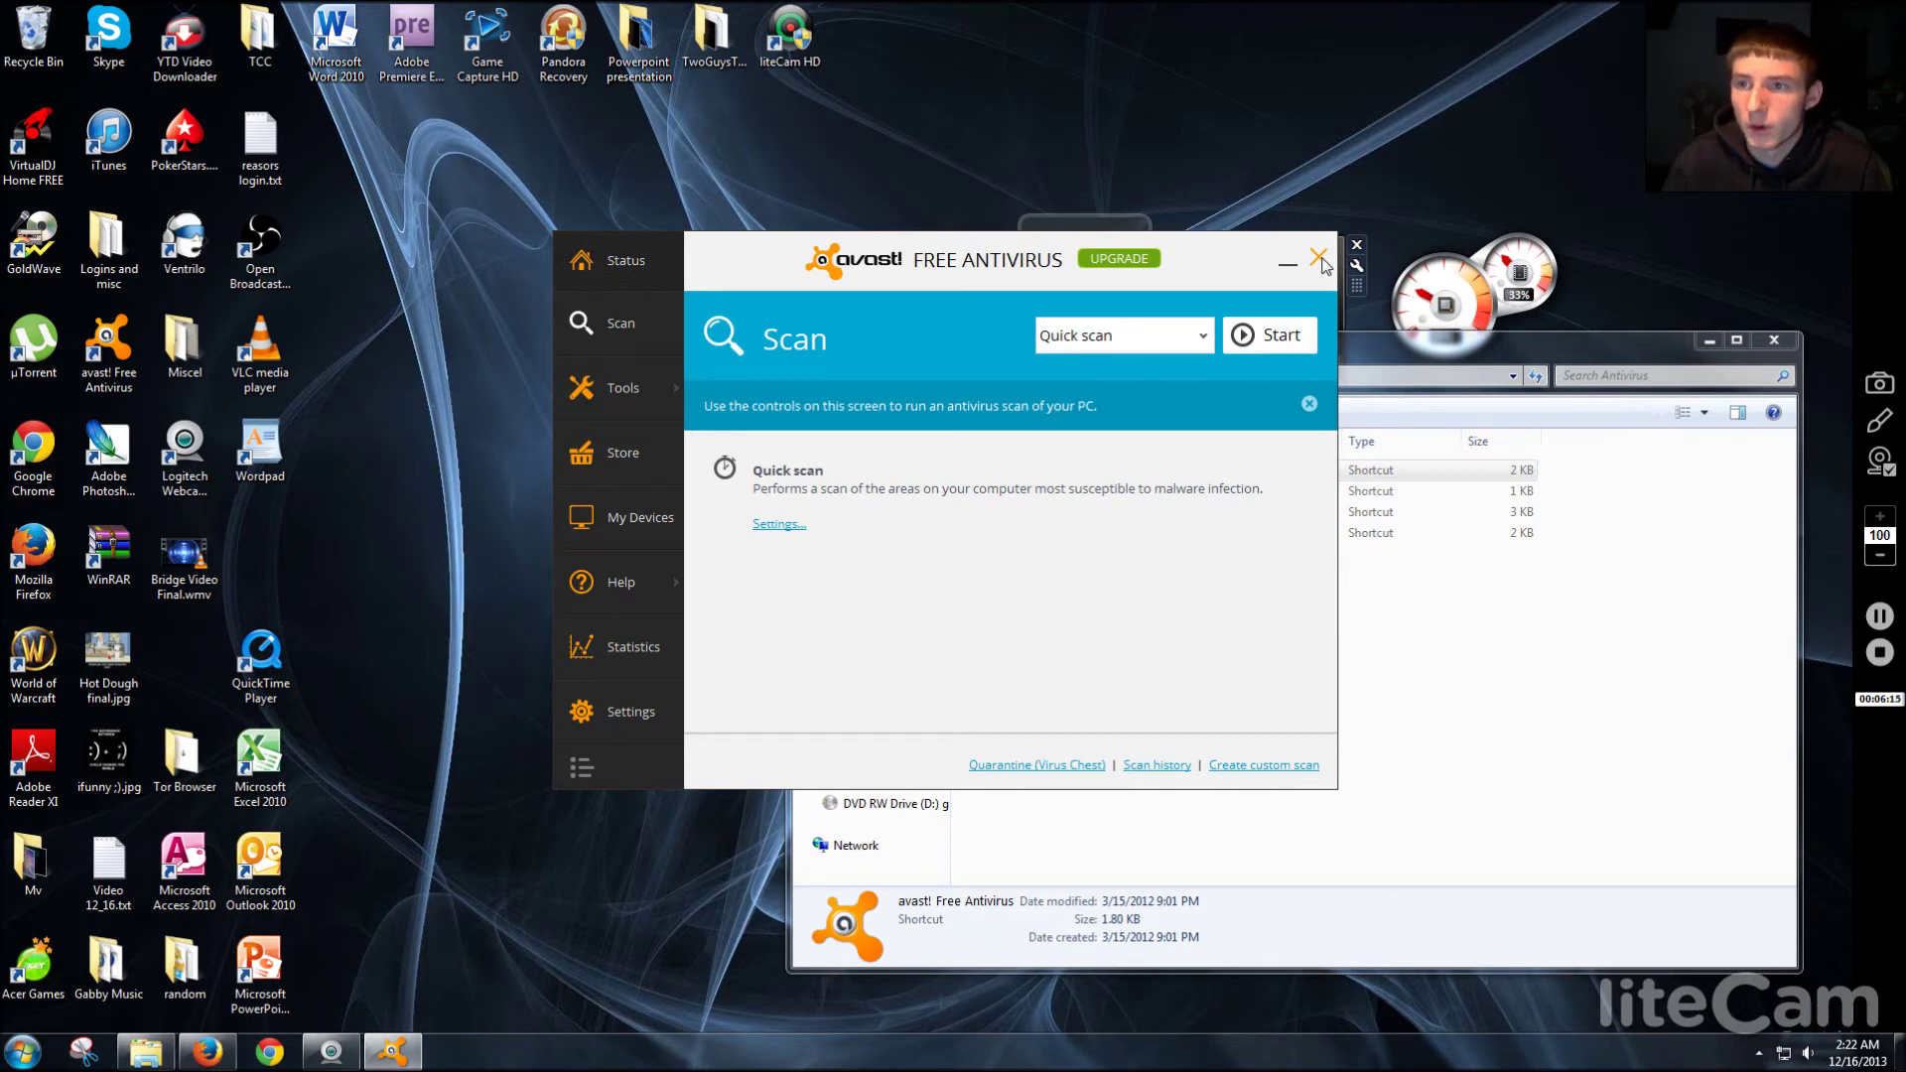
{"action": "left_click", "coordinate": [1320, 262]}
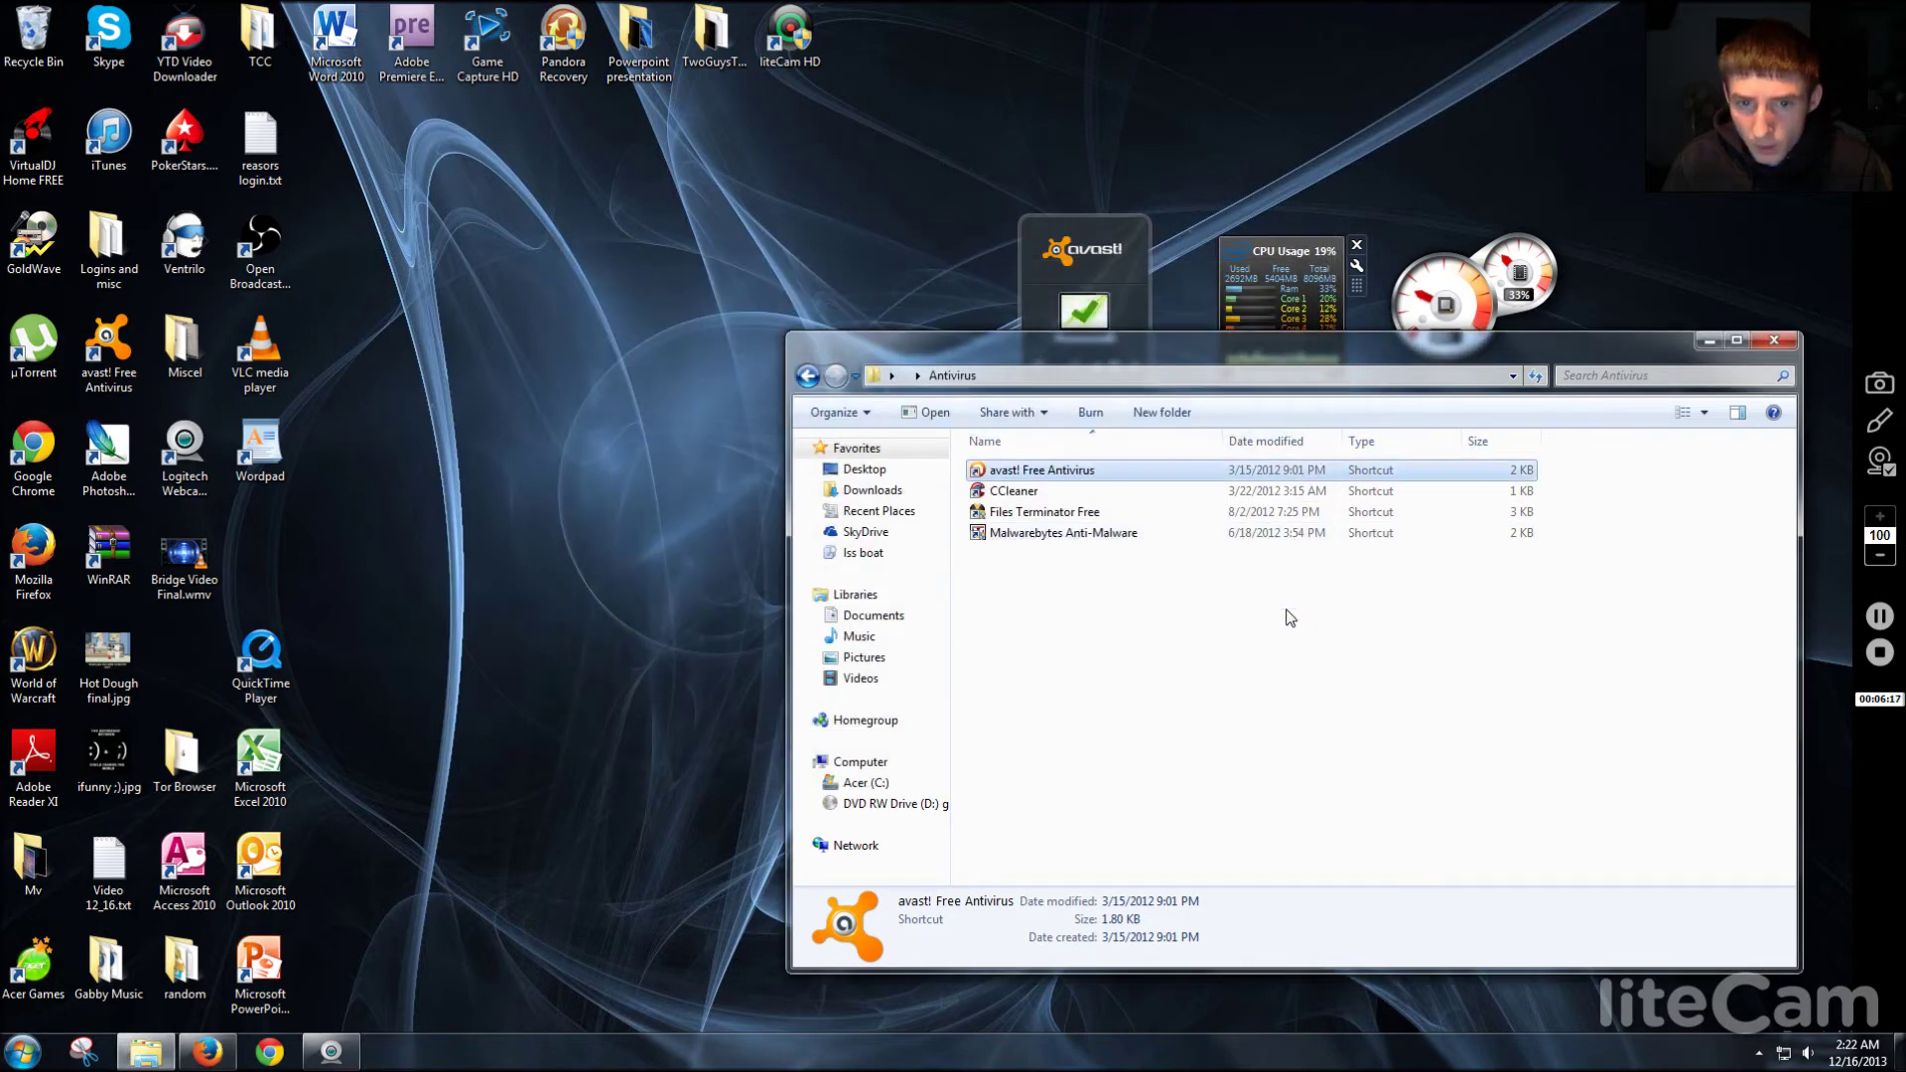
{"action": "left_click", "coordinate": [1289, 618]}
Launch CCleaner from its shortcut and open the Registry cleaner.
{"action": "left_click", "coordinate": [1027, 491]}
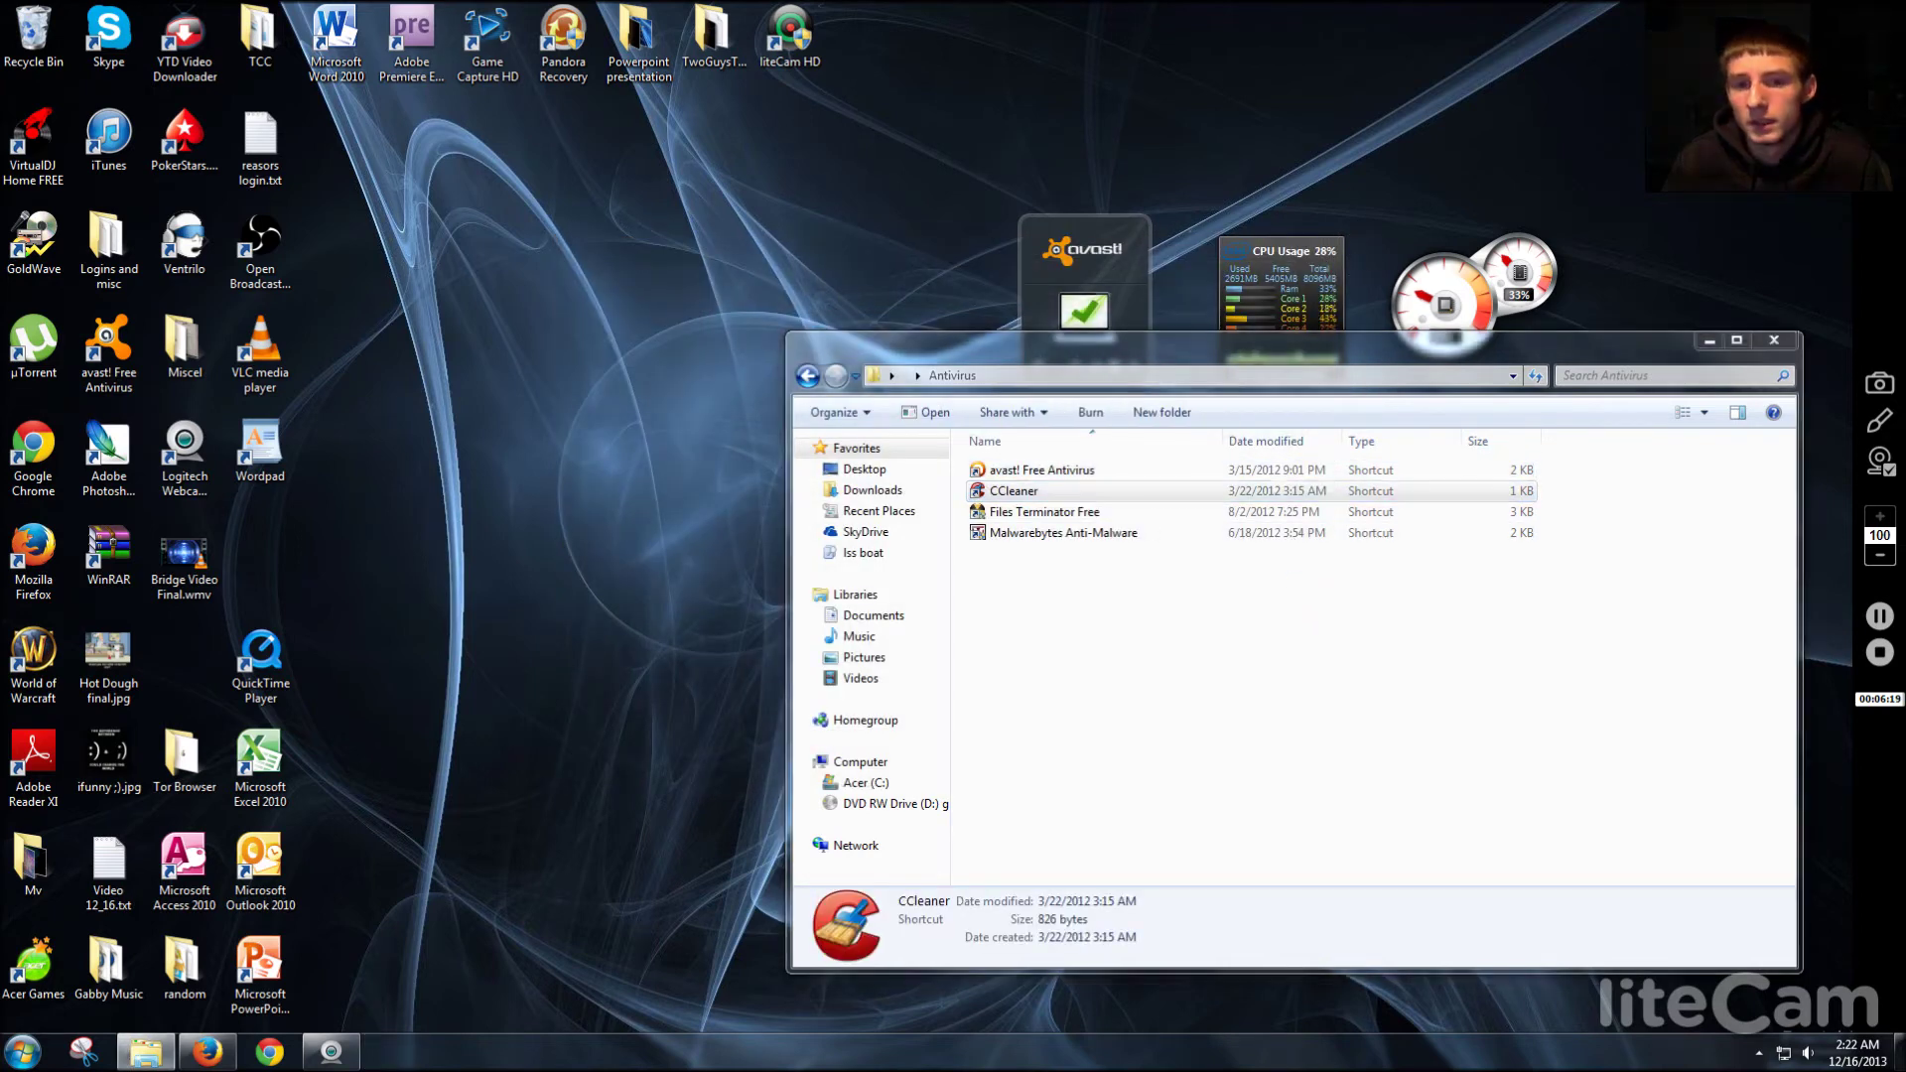
{"action": "double_click", "coordinate": [1022, 490]}
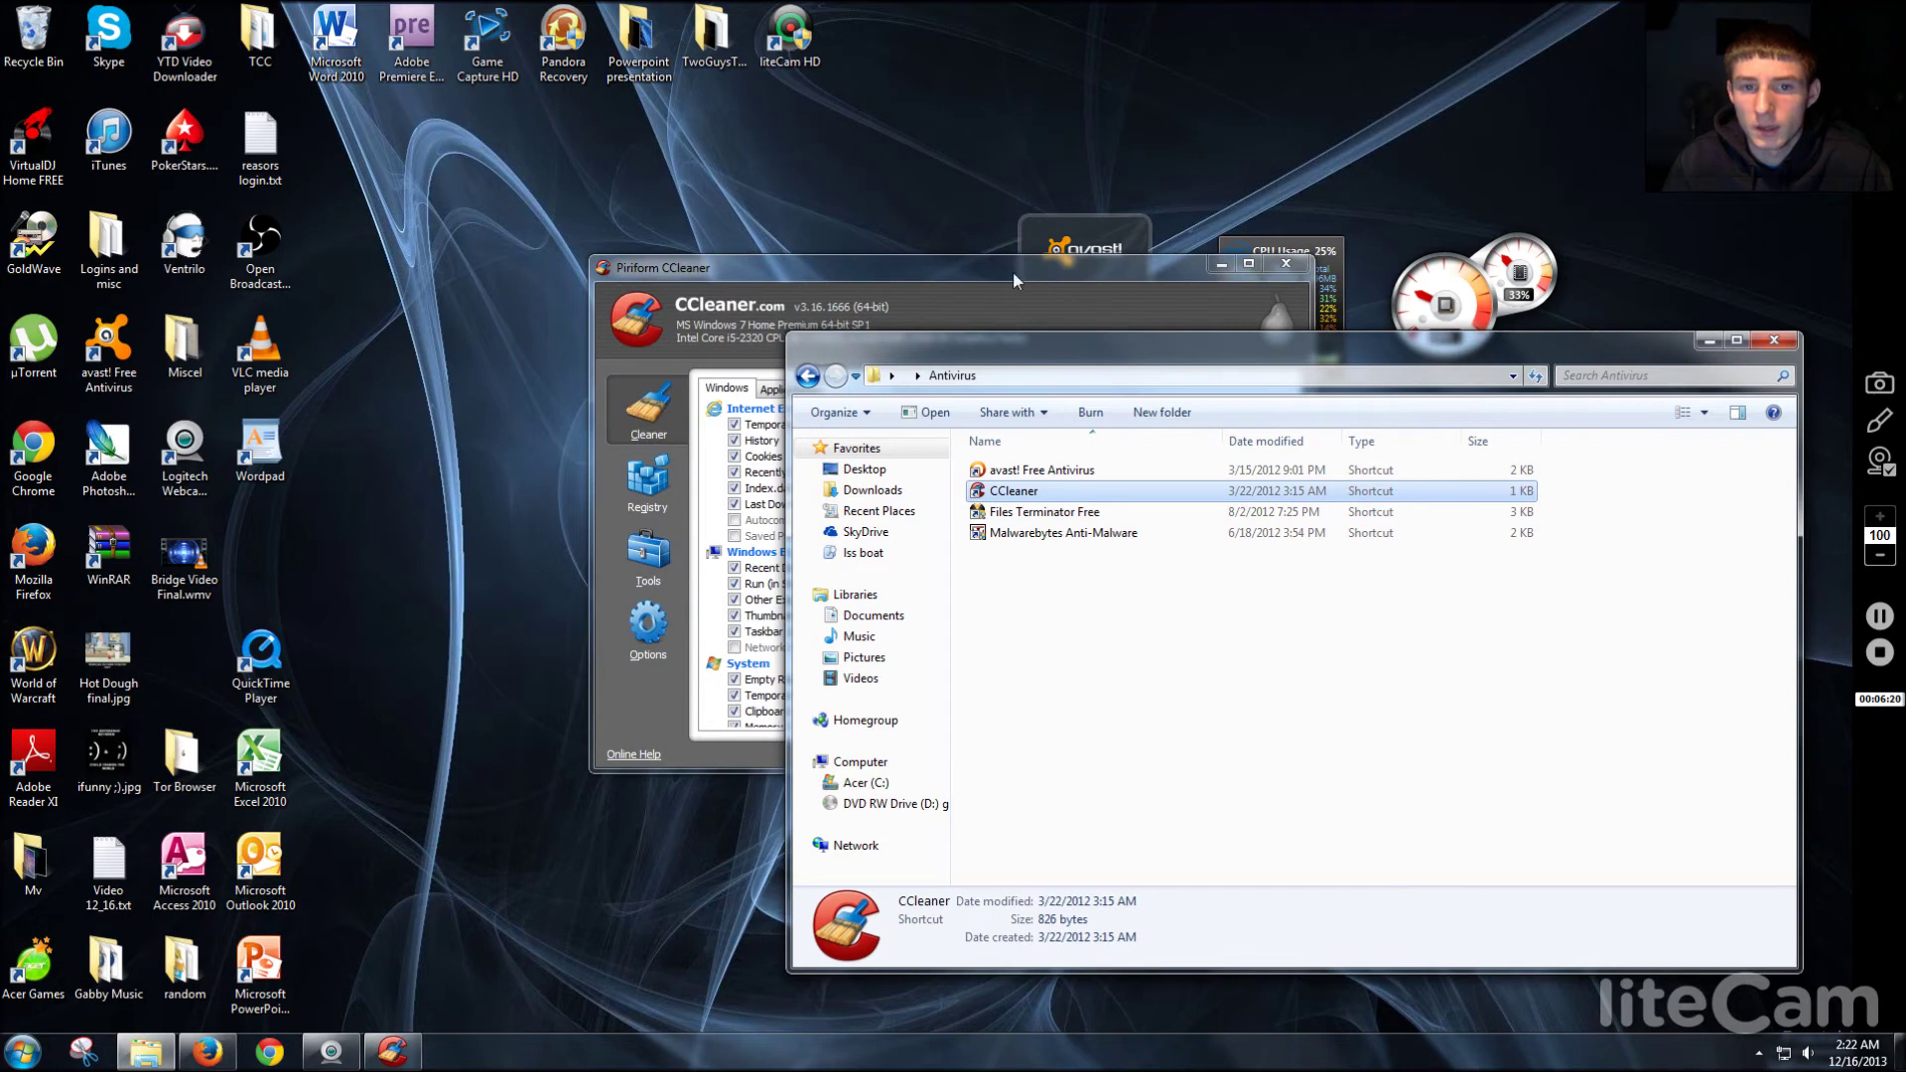
{"action": "left_click", "coordinate": [1013, 275]}
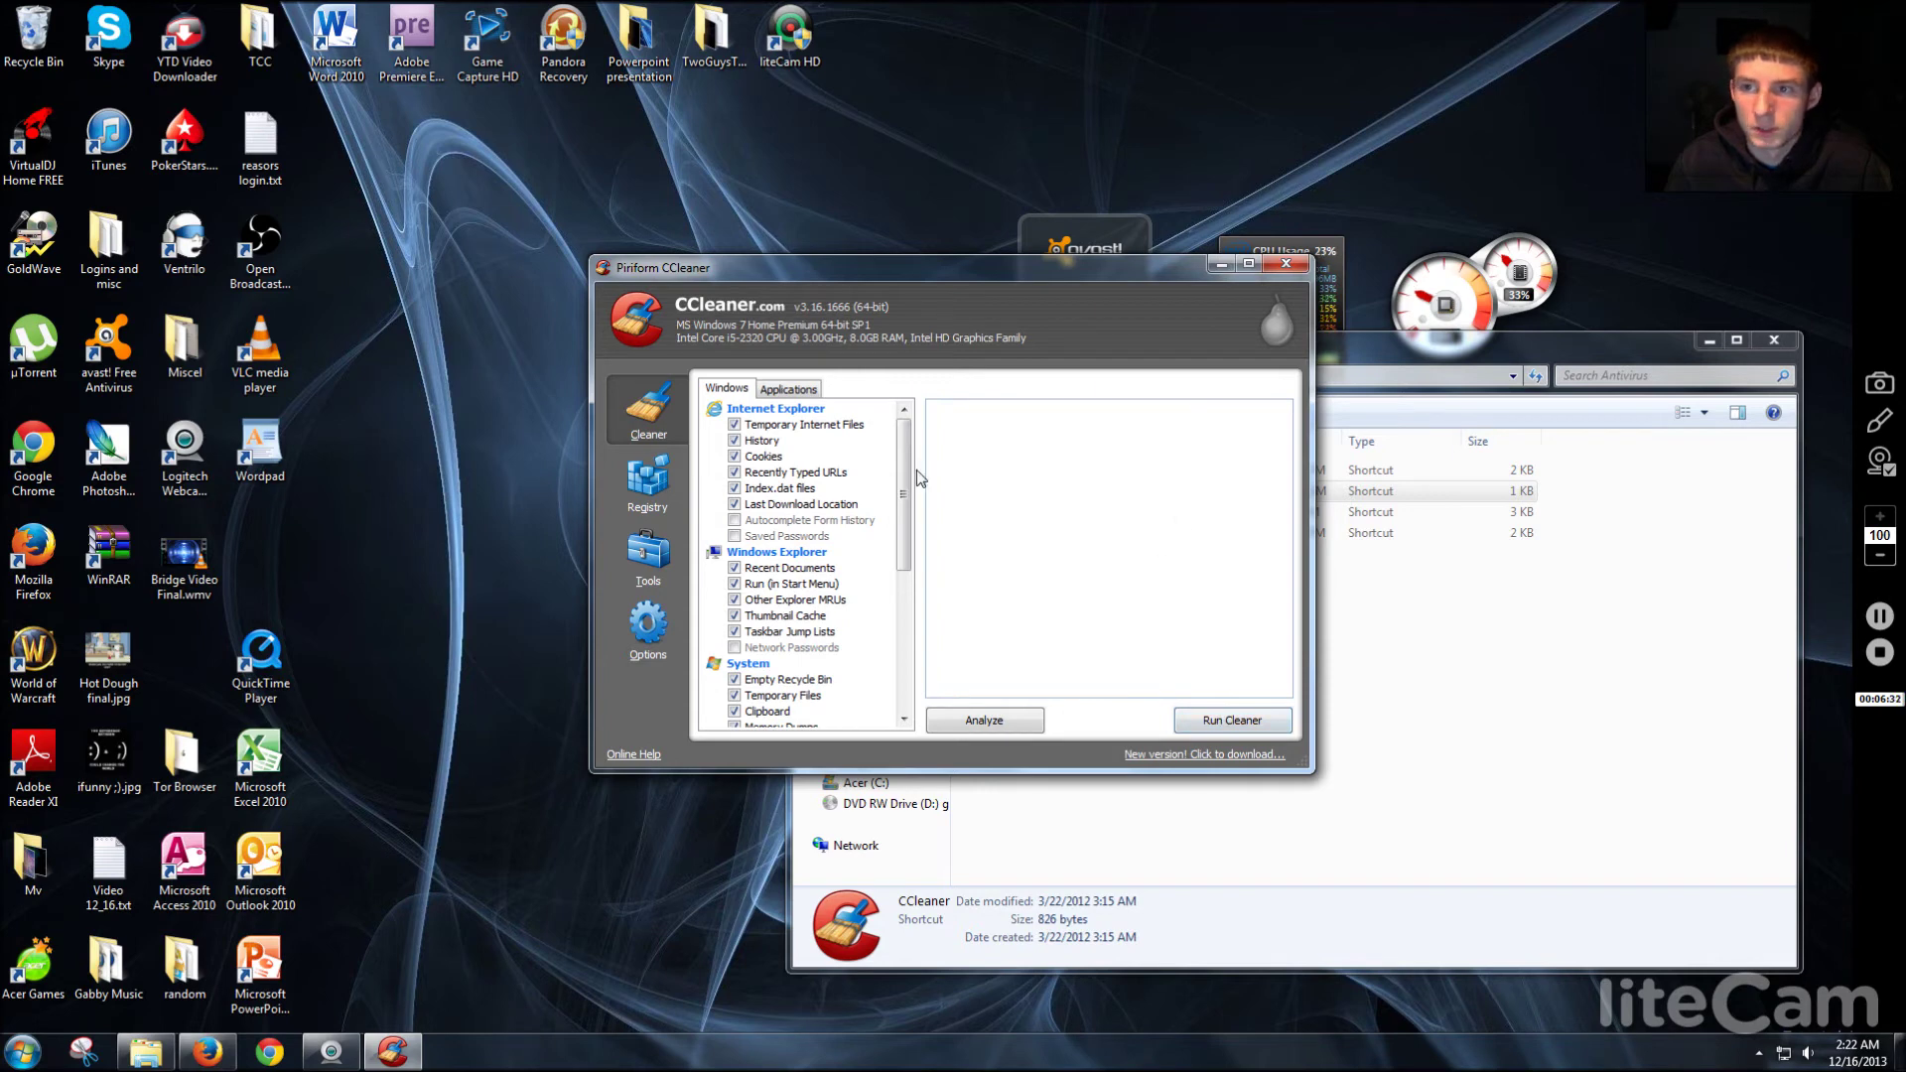
{"action": "left_click", "coordinate": [651, 488]}
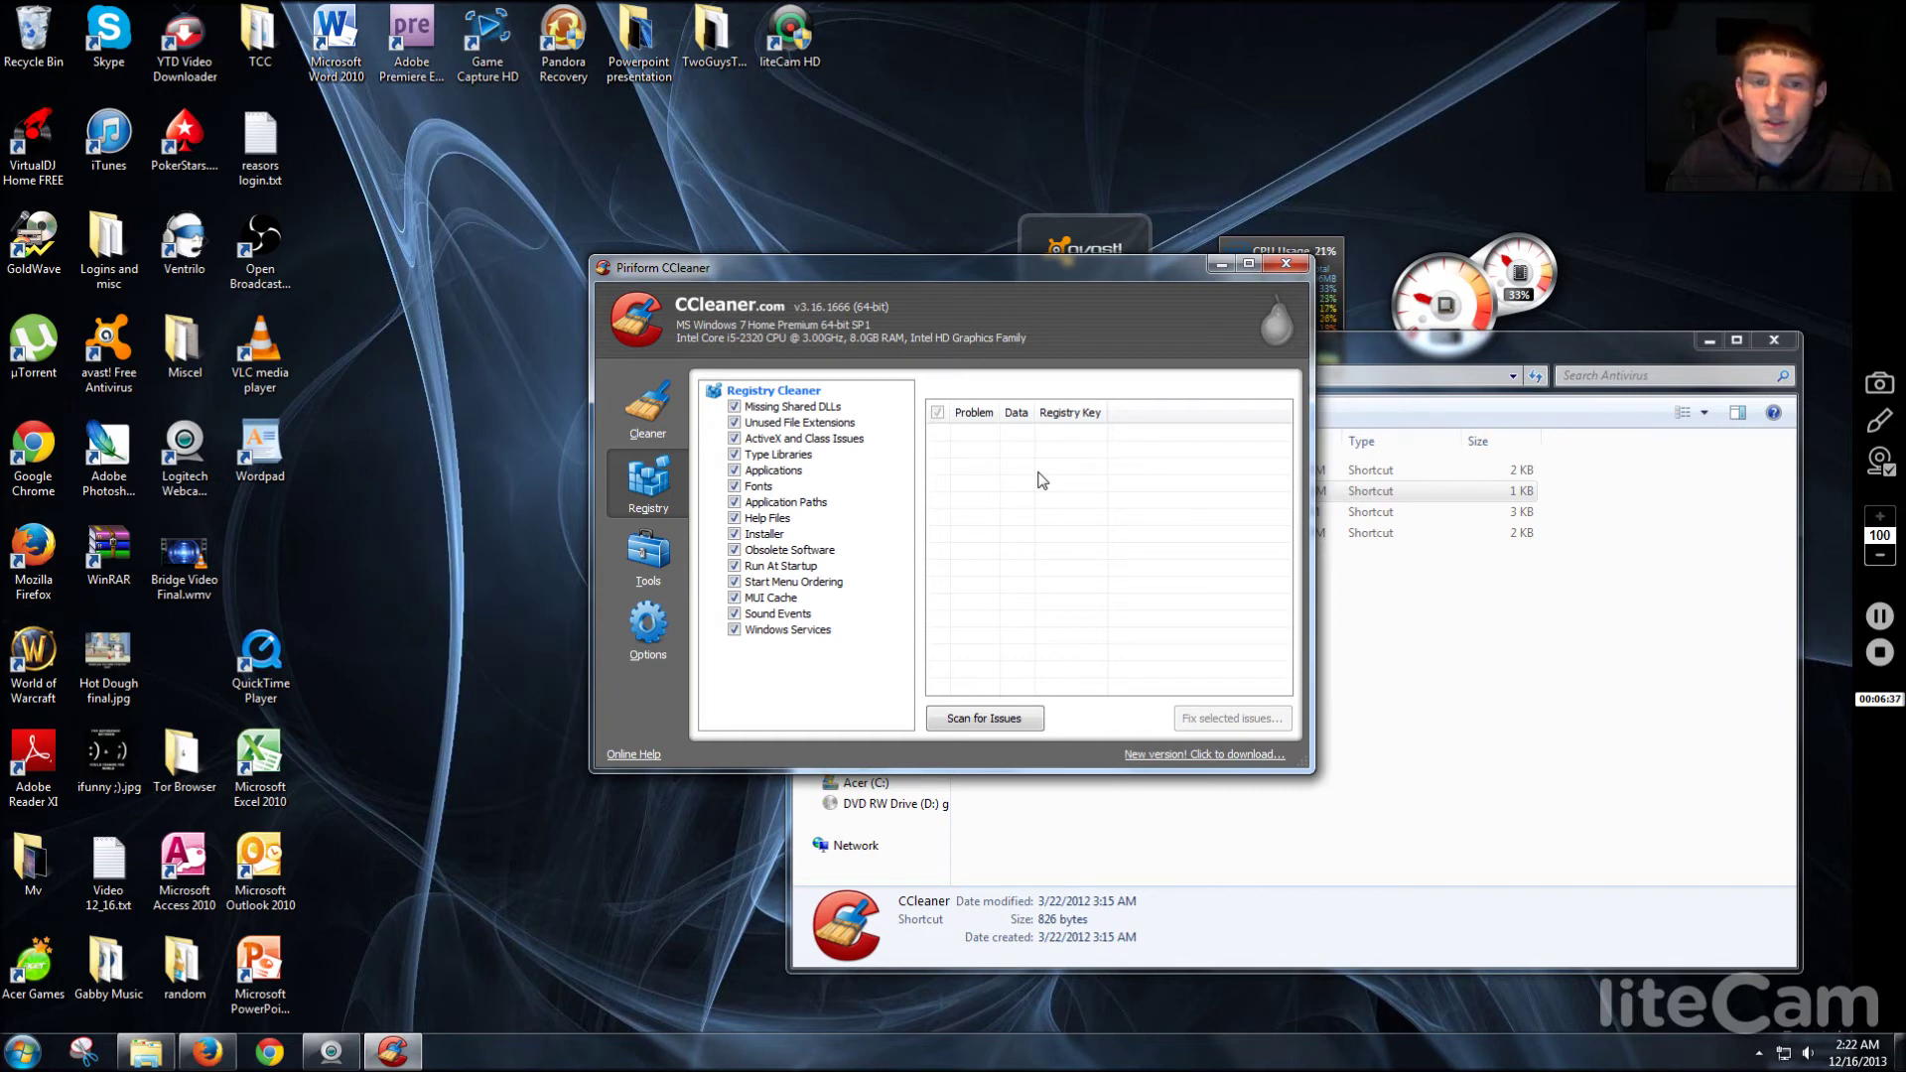
Browse Uninstall, Startup, System Restore and Drive Wiper (Free Space Only), then close CCleaner.
{"action": "left_click", "coordinate": [645, 578]}
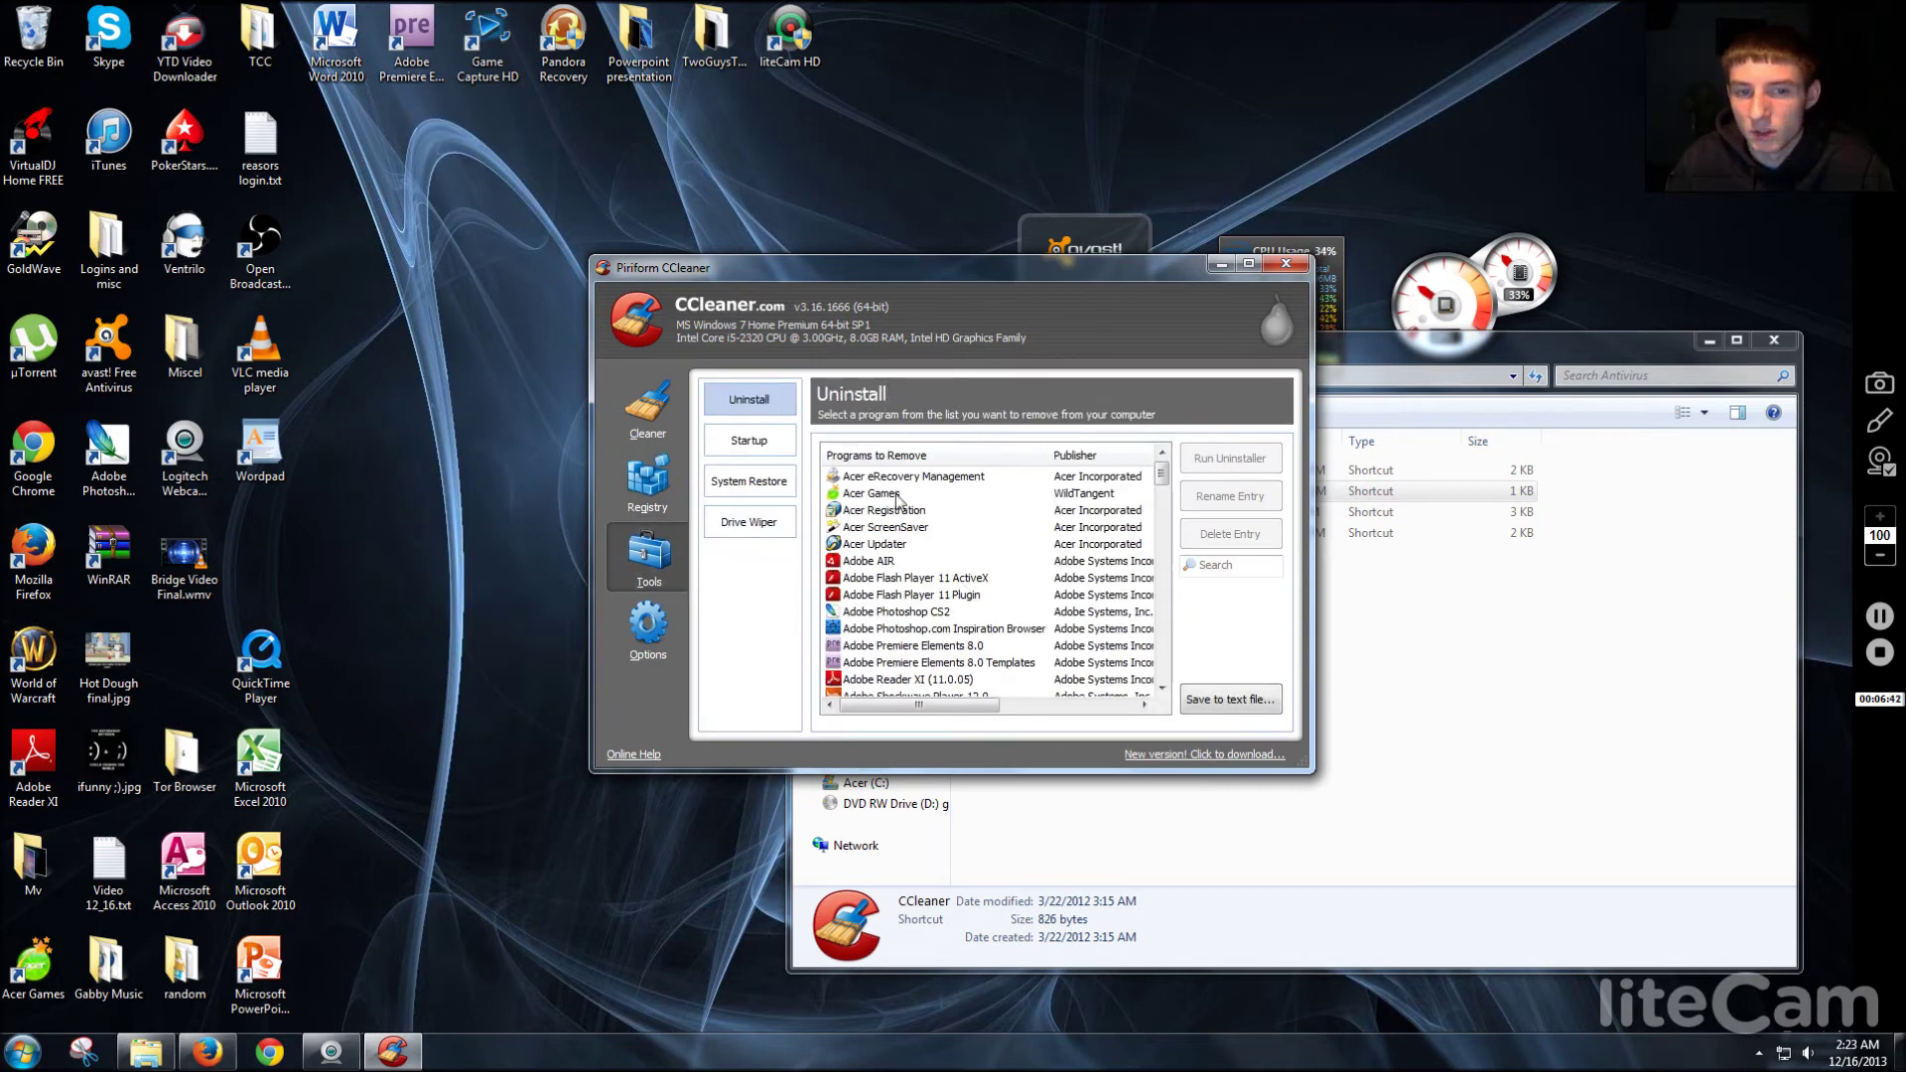
{"action": "left_click", "coordinate": [782, 452]}
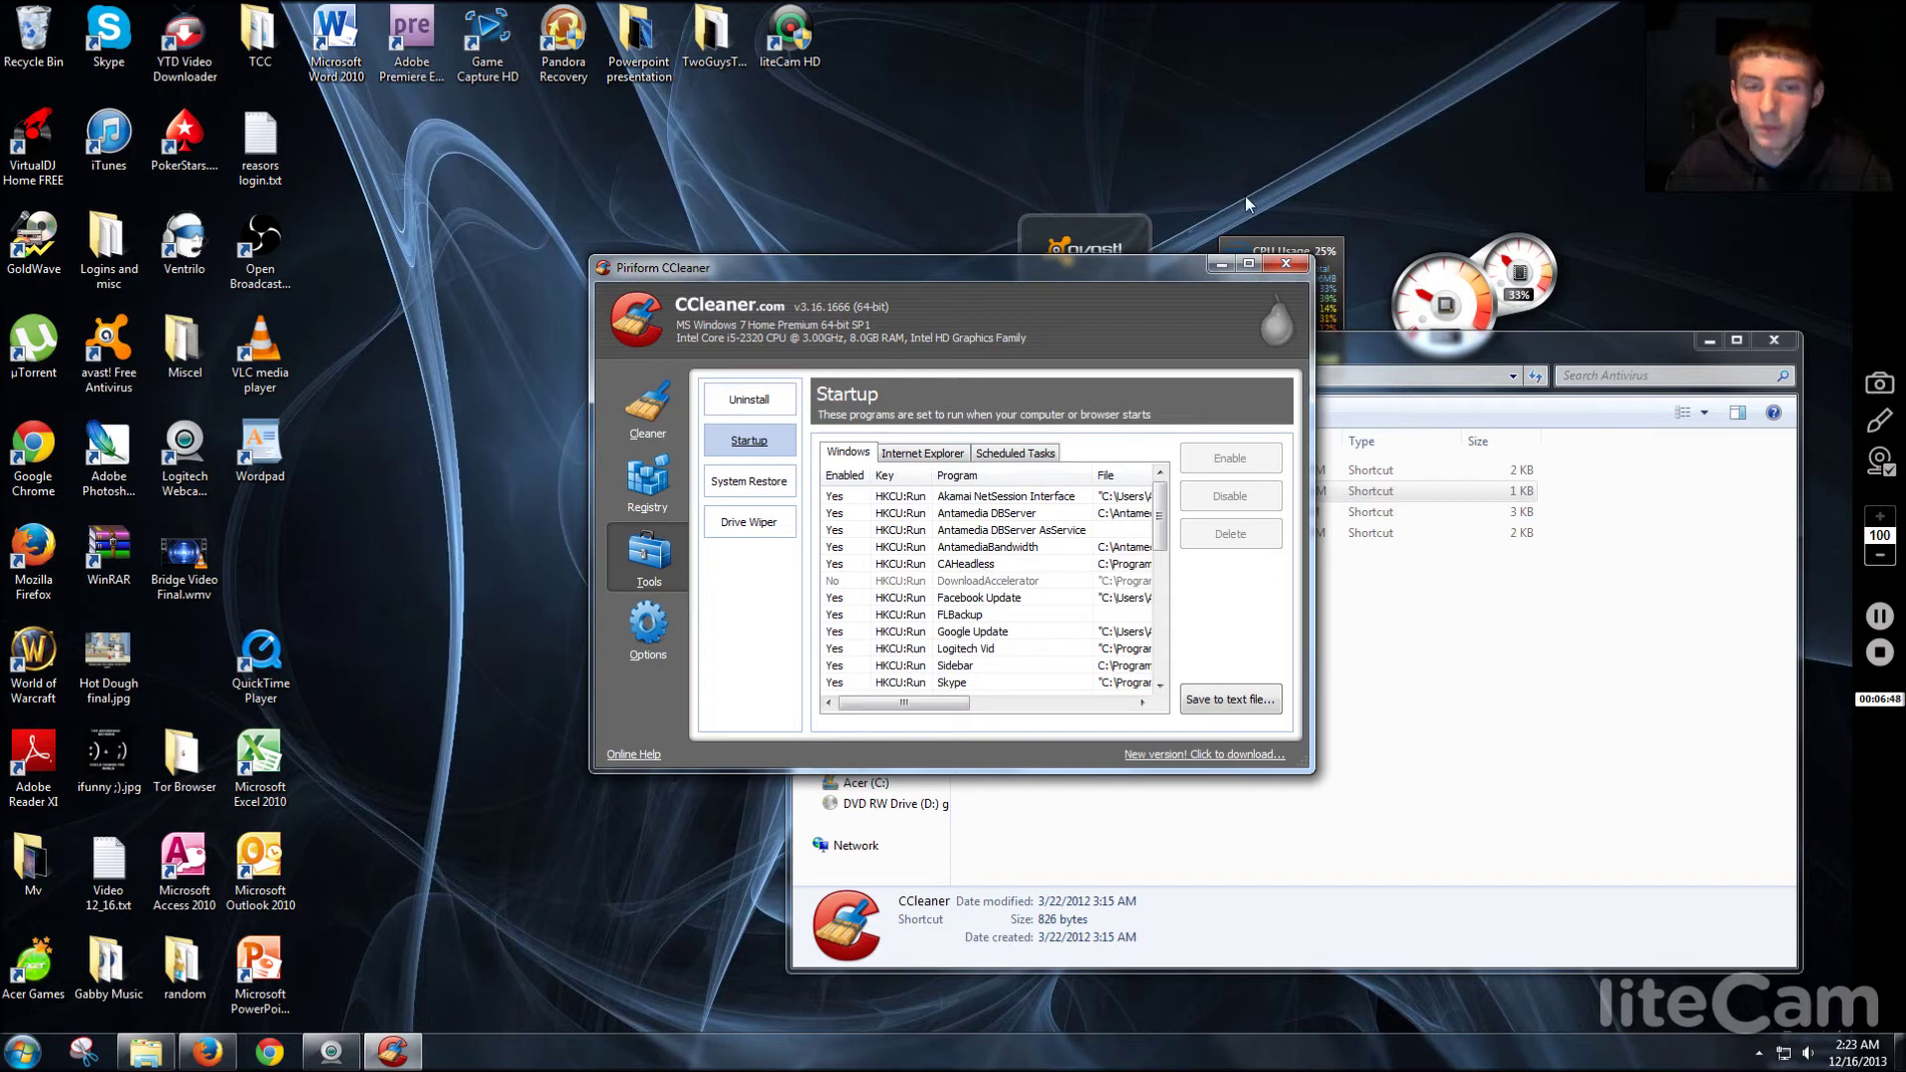
{"action": "left_click", "coordinate": [748, 481]}
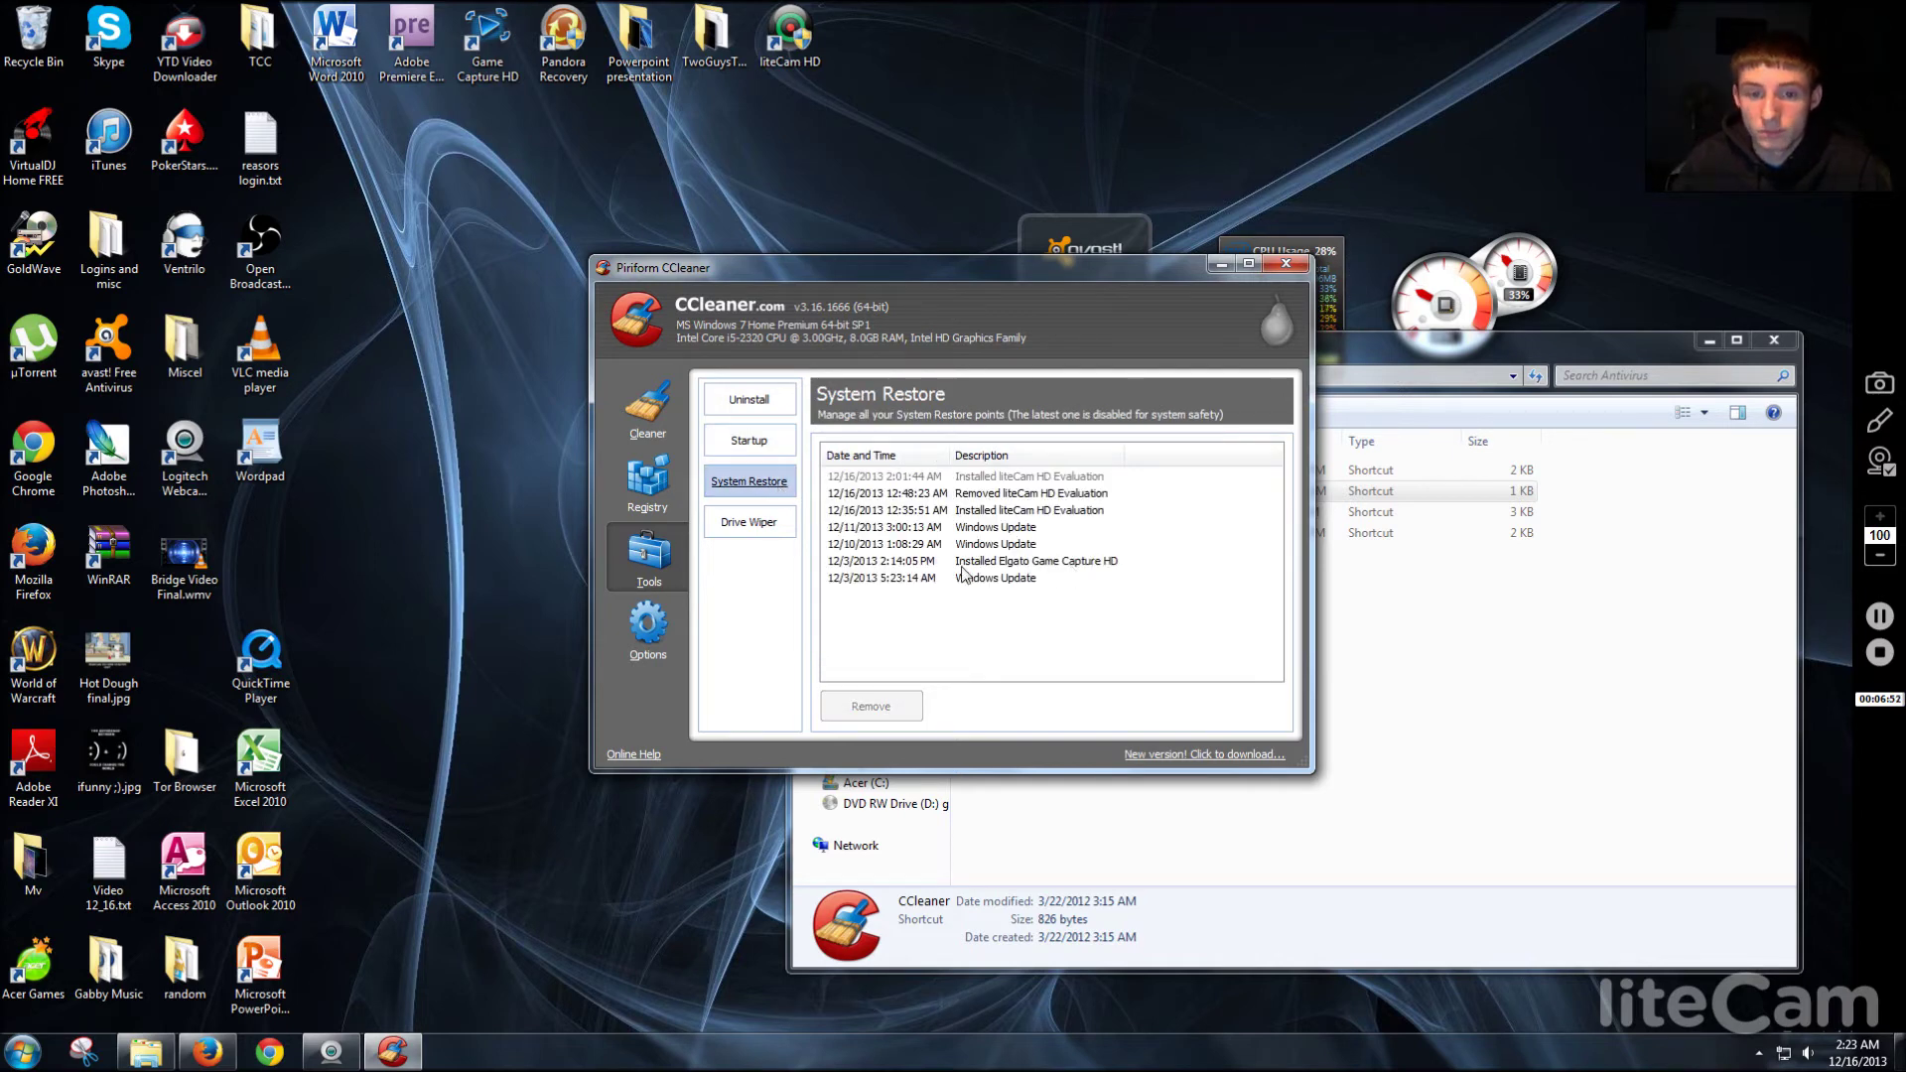
{"action": "left_click", "coordinate": [767, 528]}
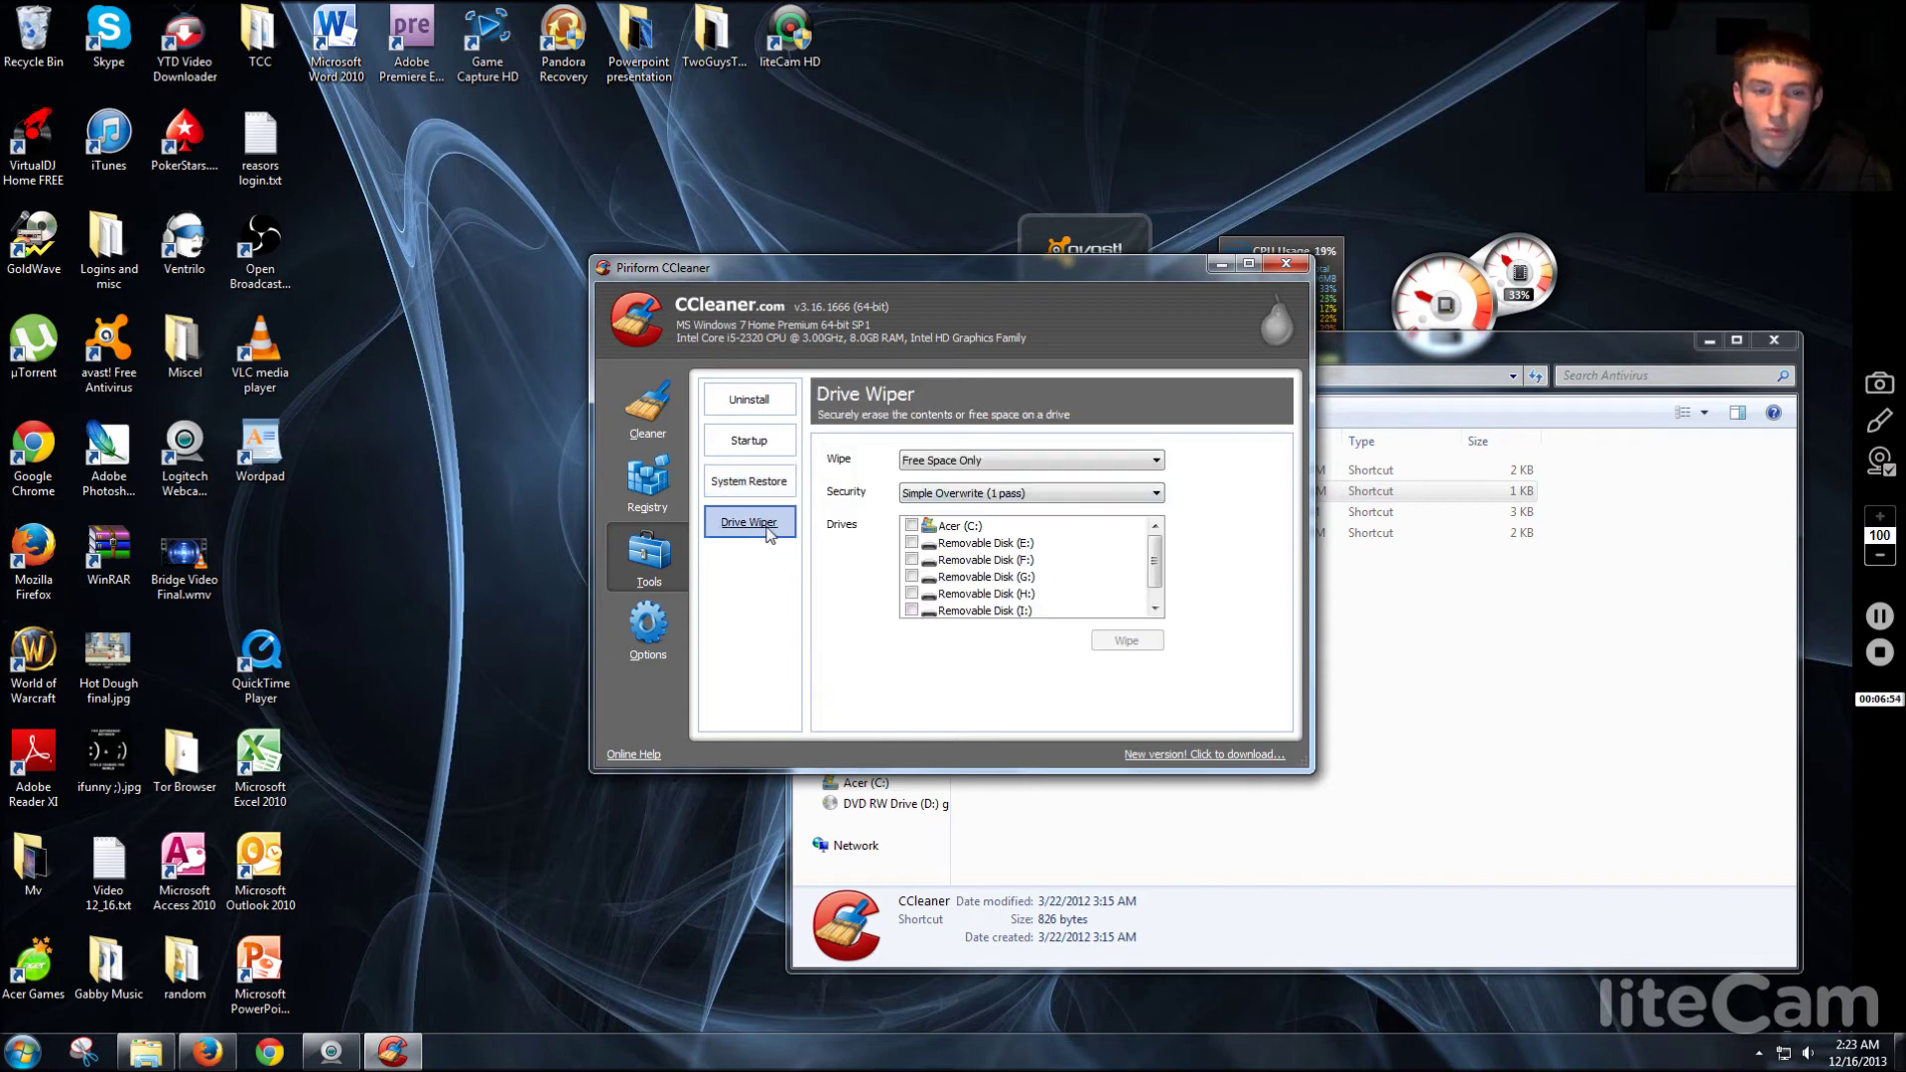
{"action": "left_click", "coordinate": [1092, 460]}
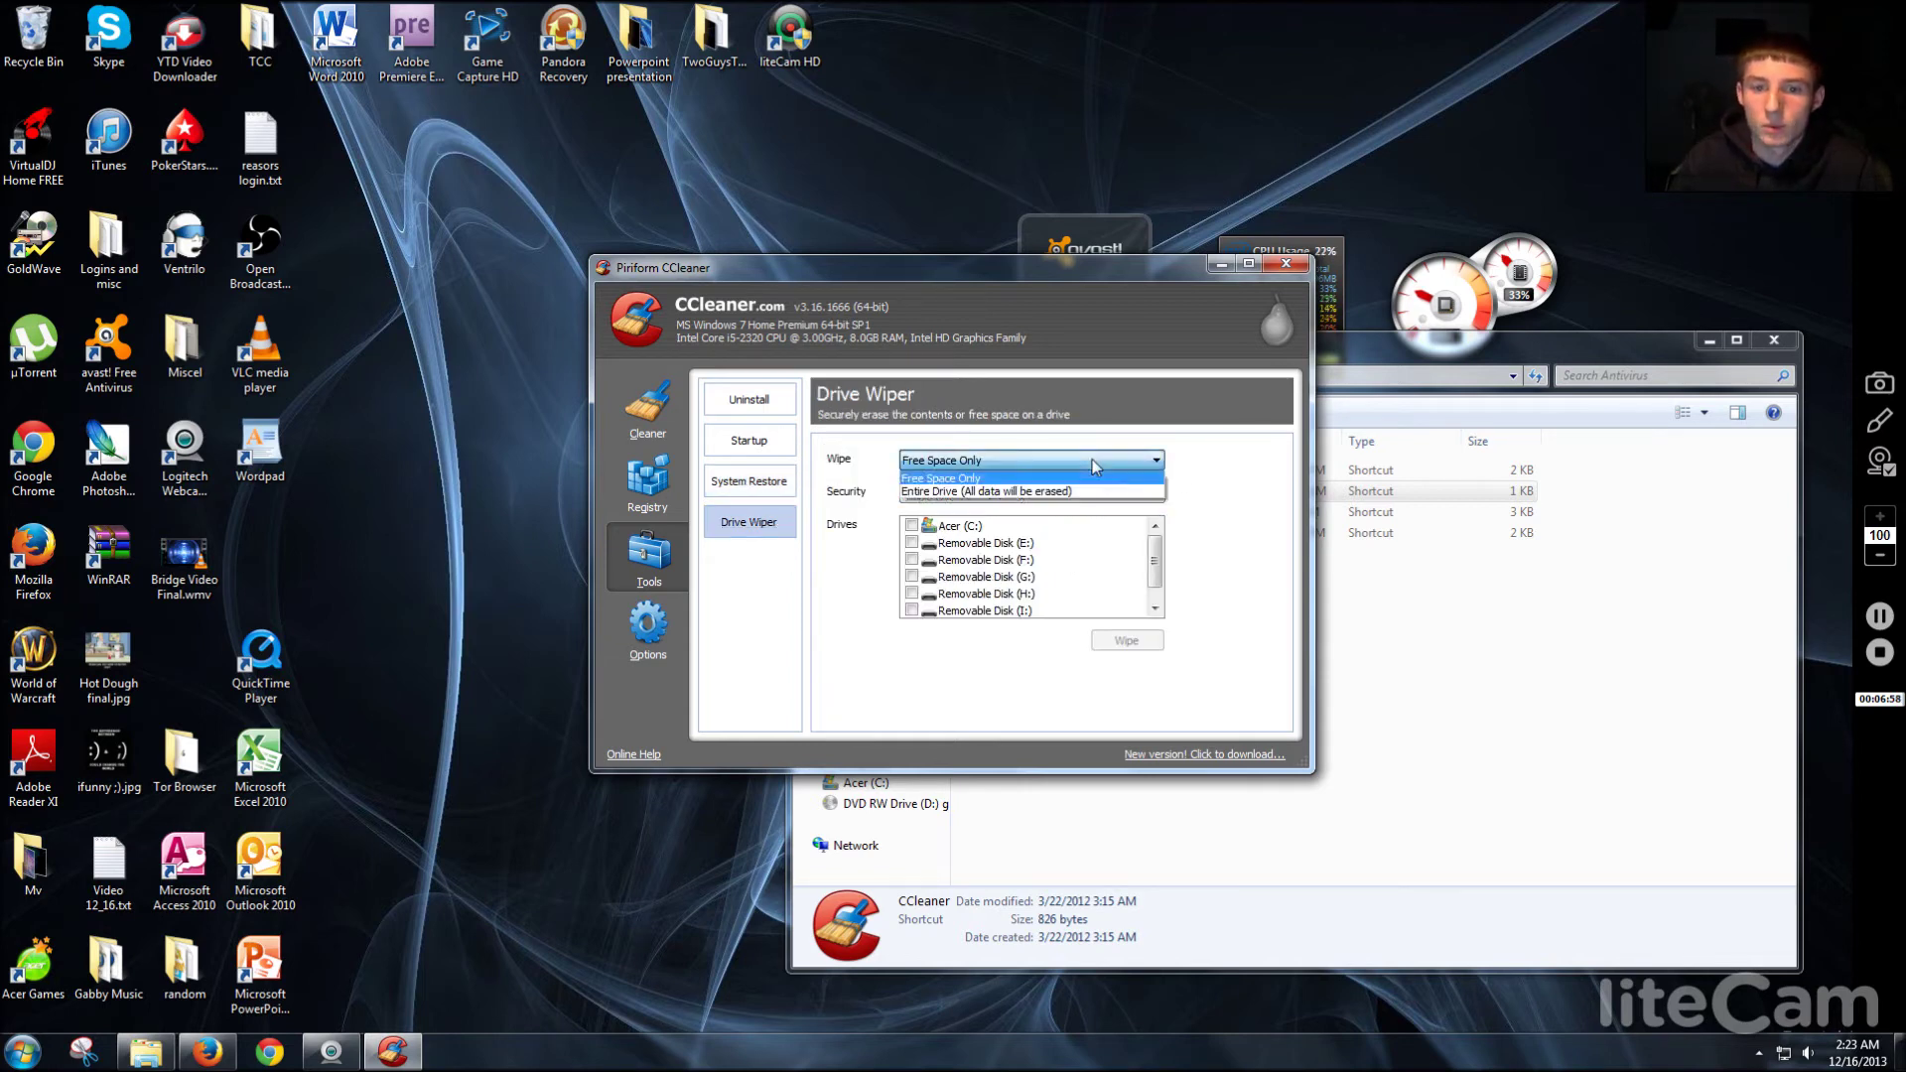
{"action": "left_click", "coordinate": [1095, 465]}
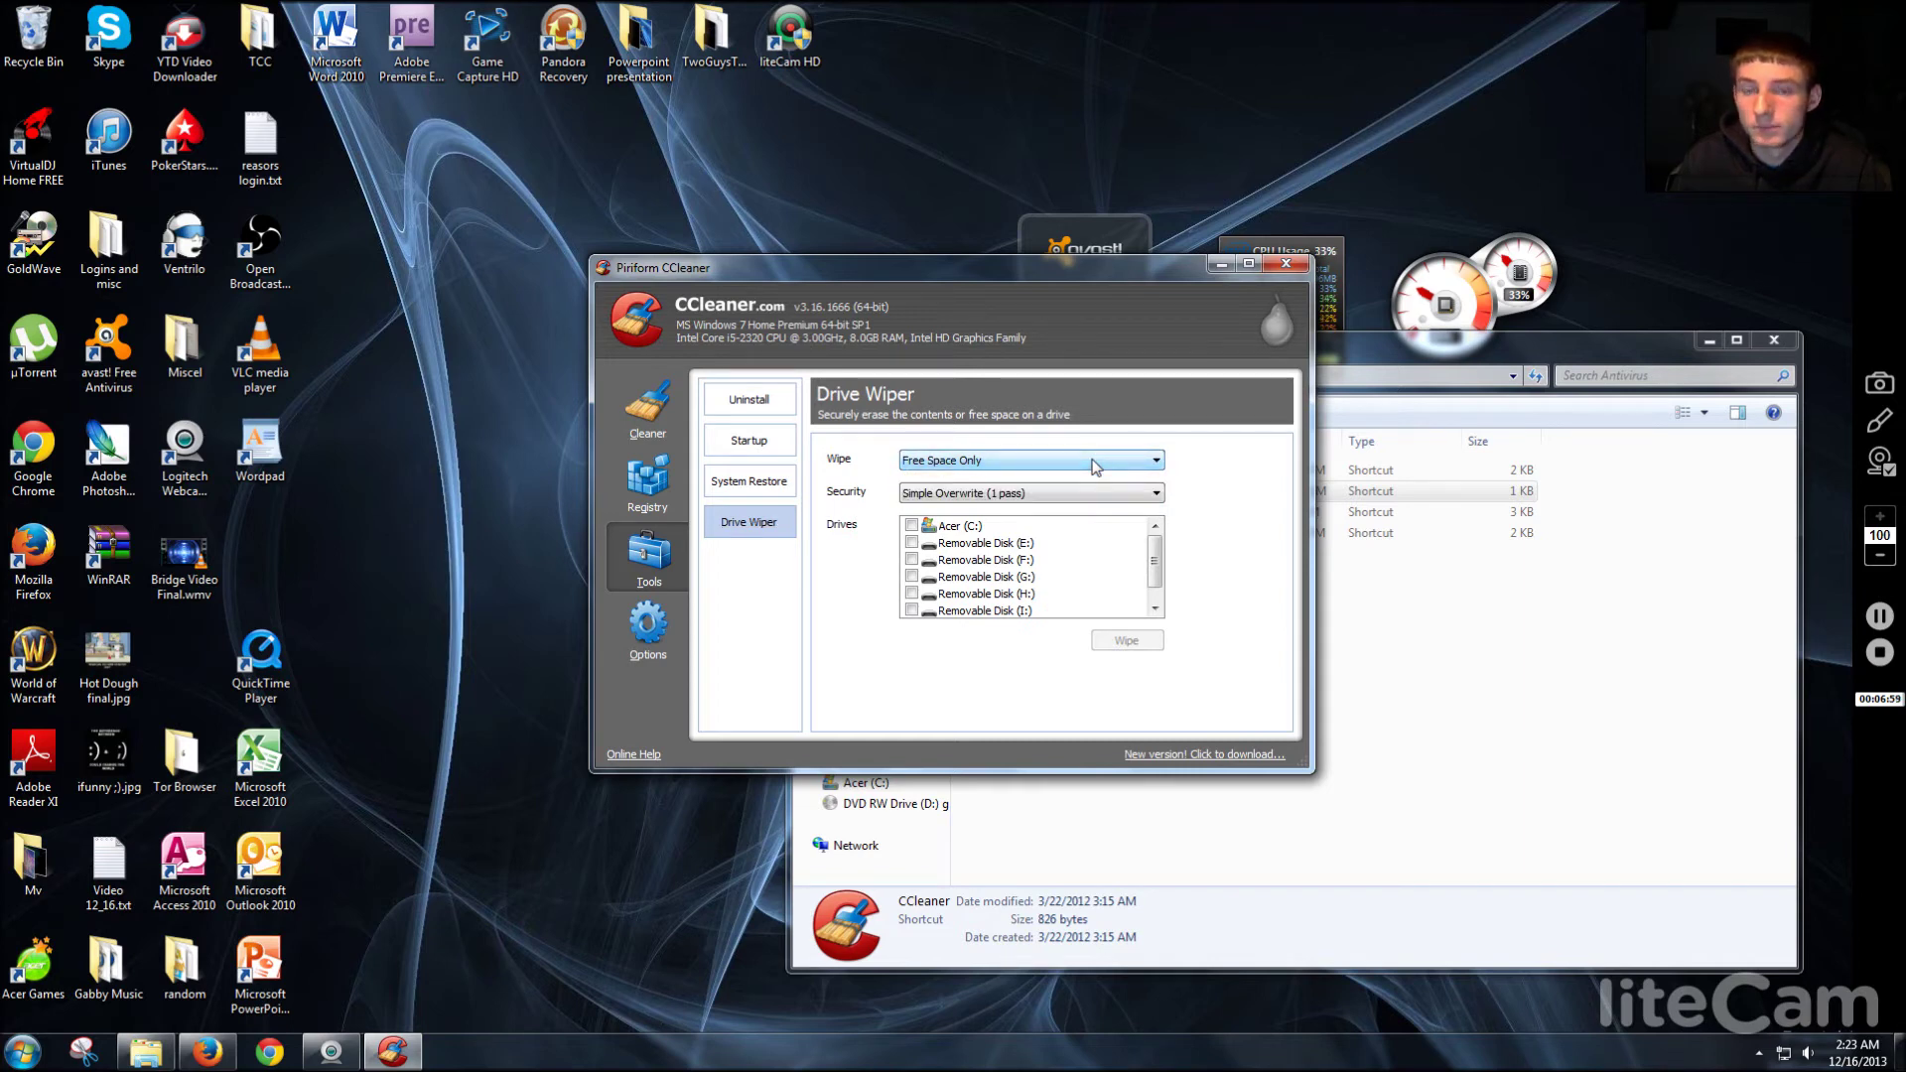
{"action": "left_click", "coordinate": [1286, 264]}
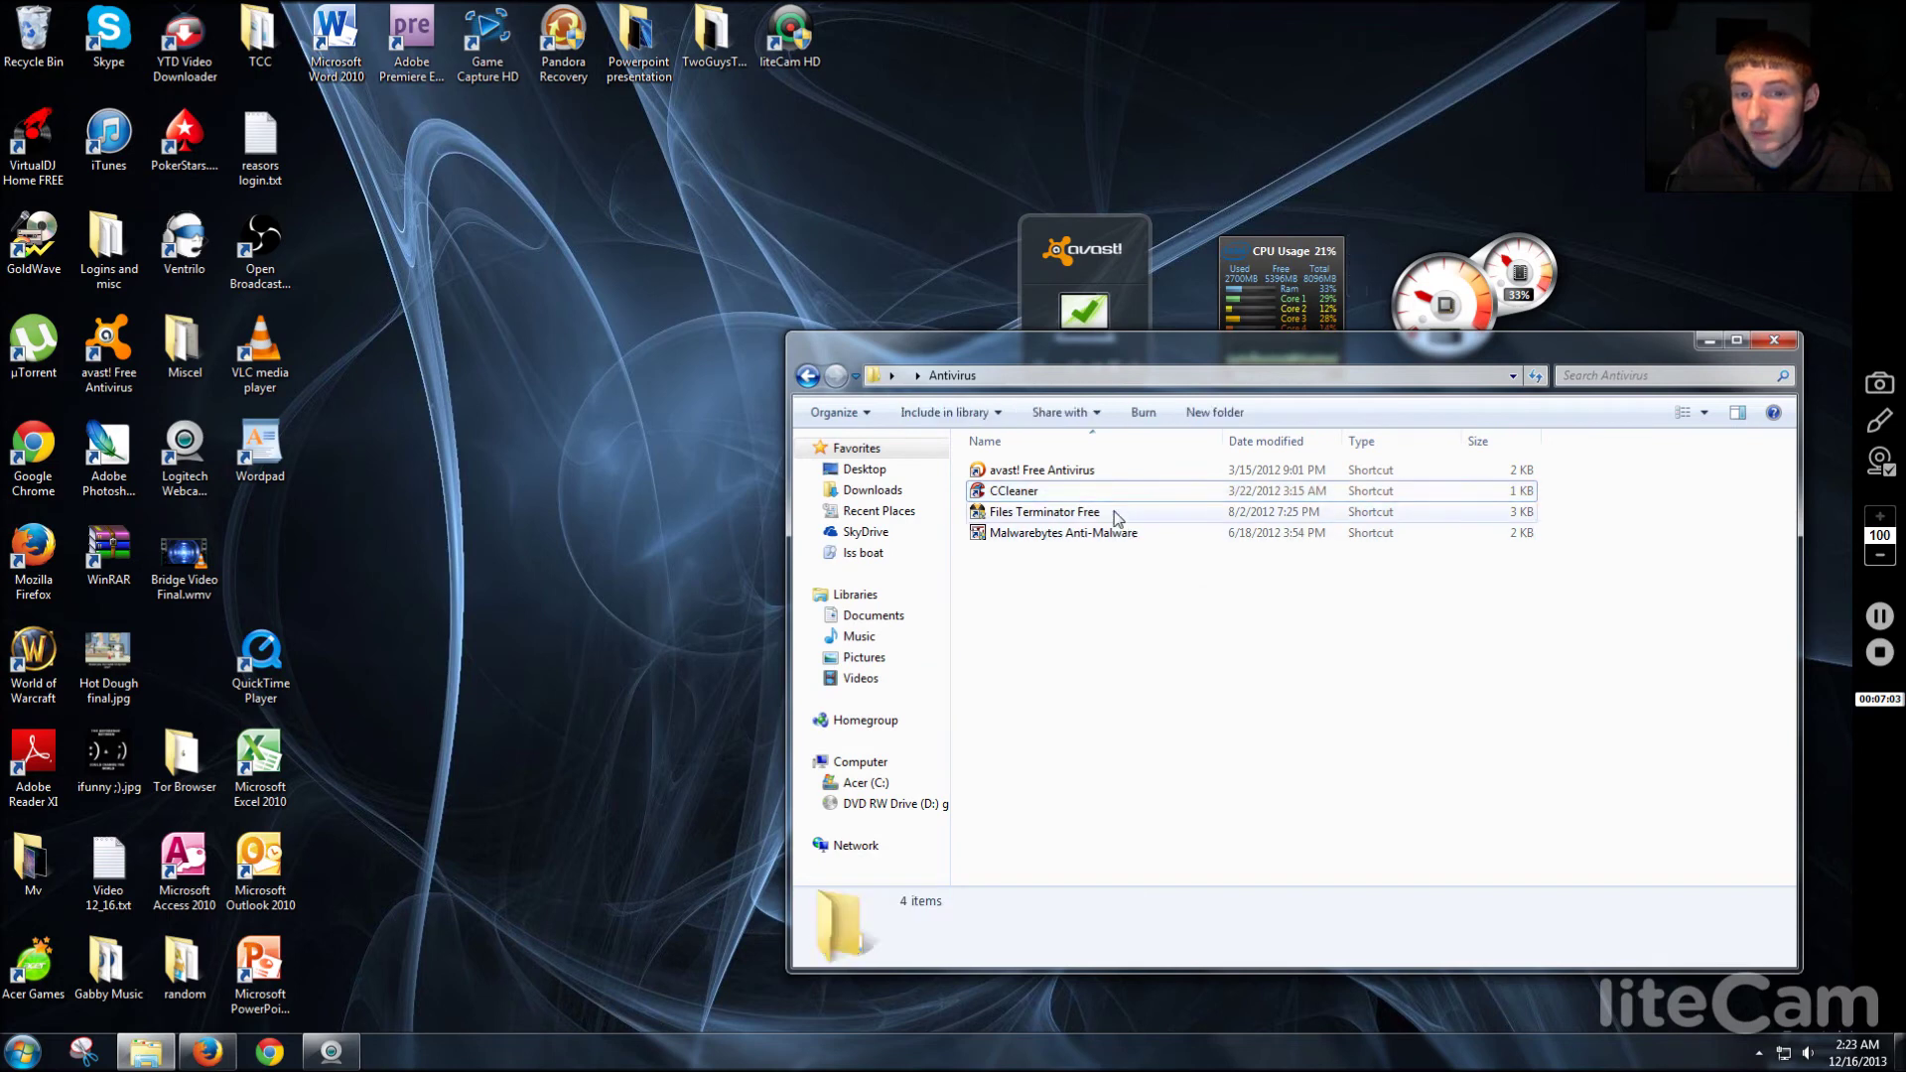
Select the Files Terminator Free shortcut, then close the Antivirus folder window.
{"action": "left_click", "coordinate": [1115, 513]}
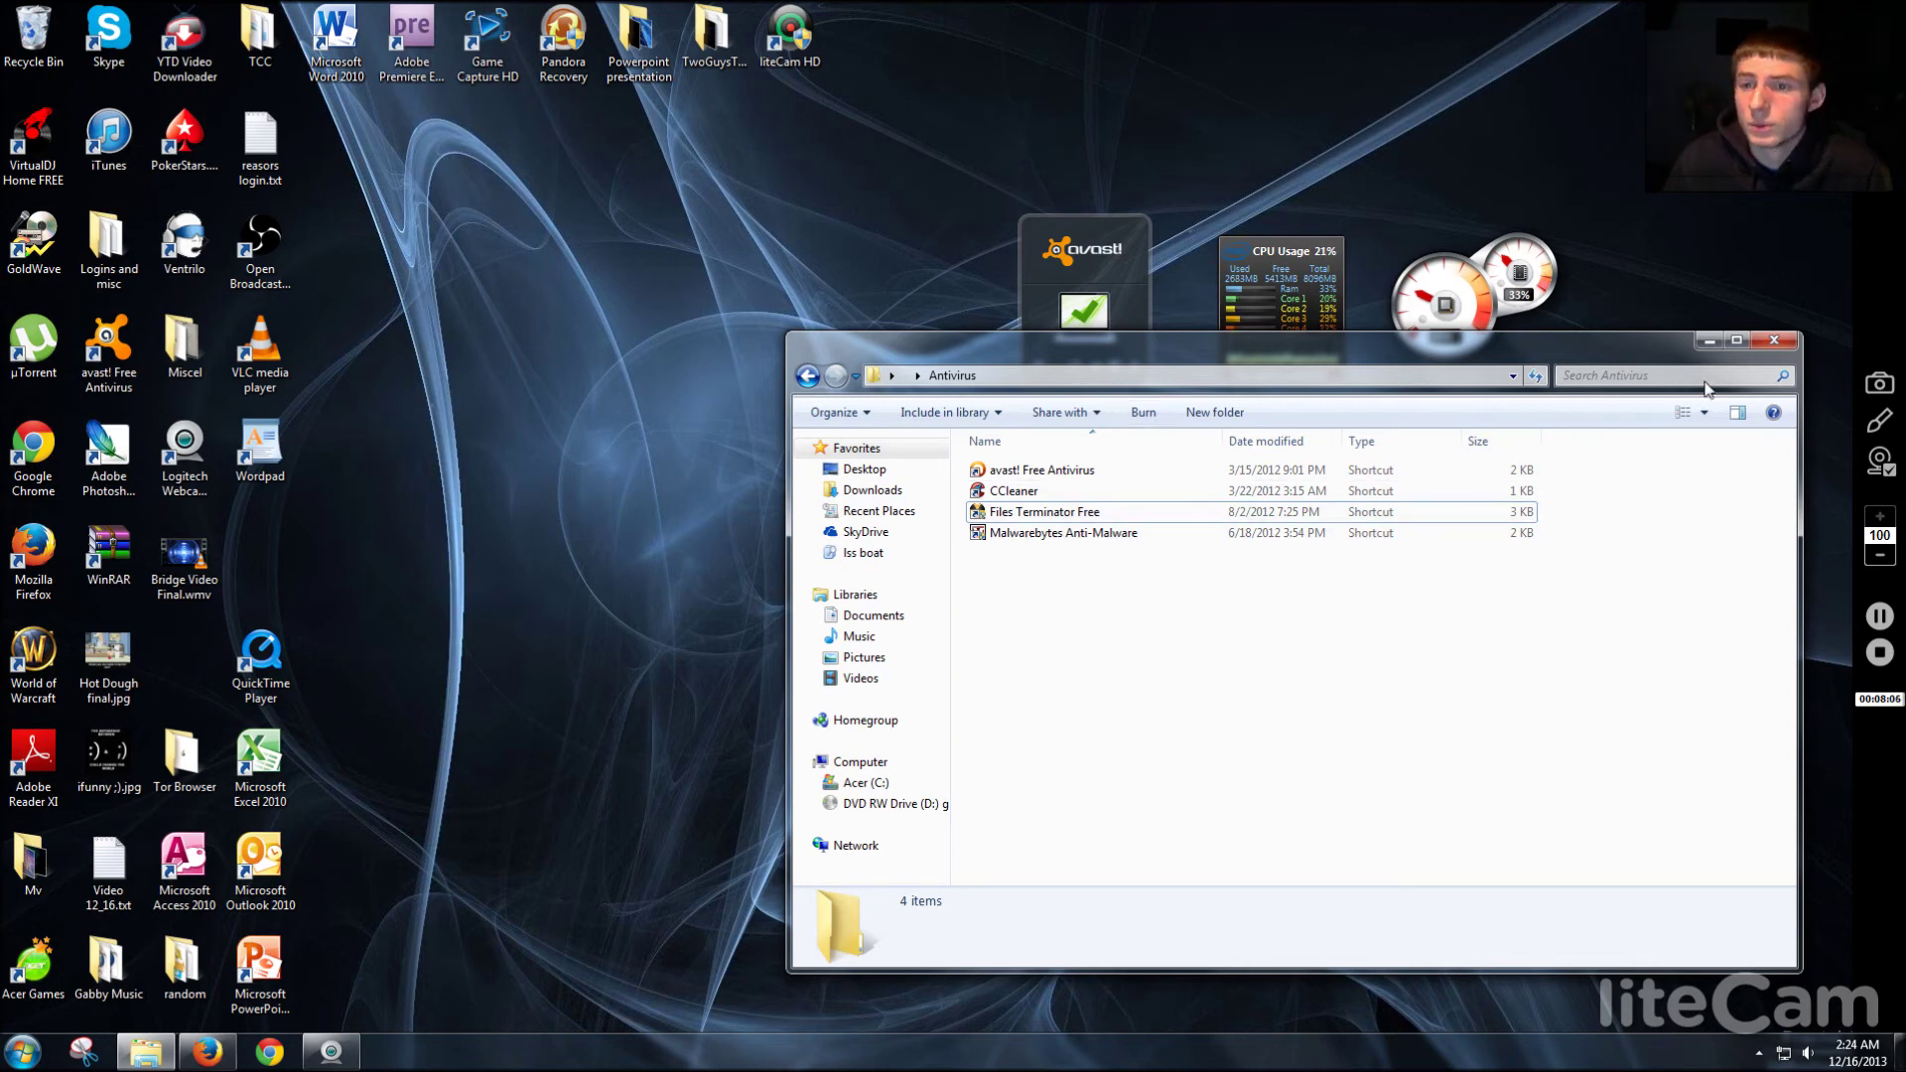
{"action": "left_click", "coordinate": [1774, 343]}
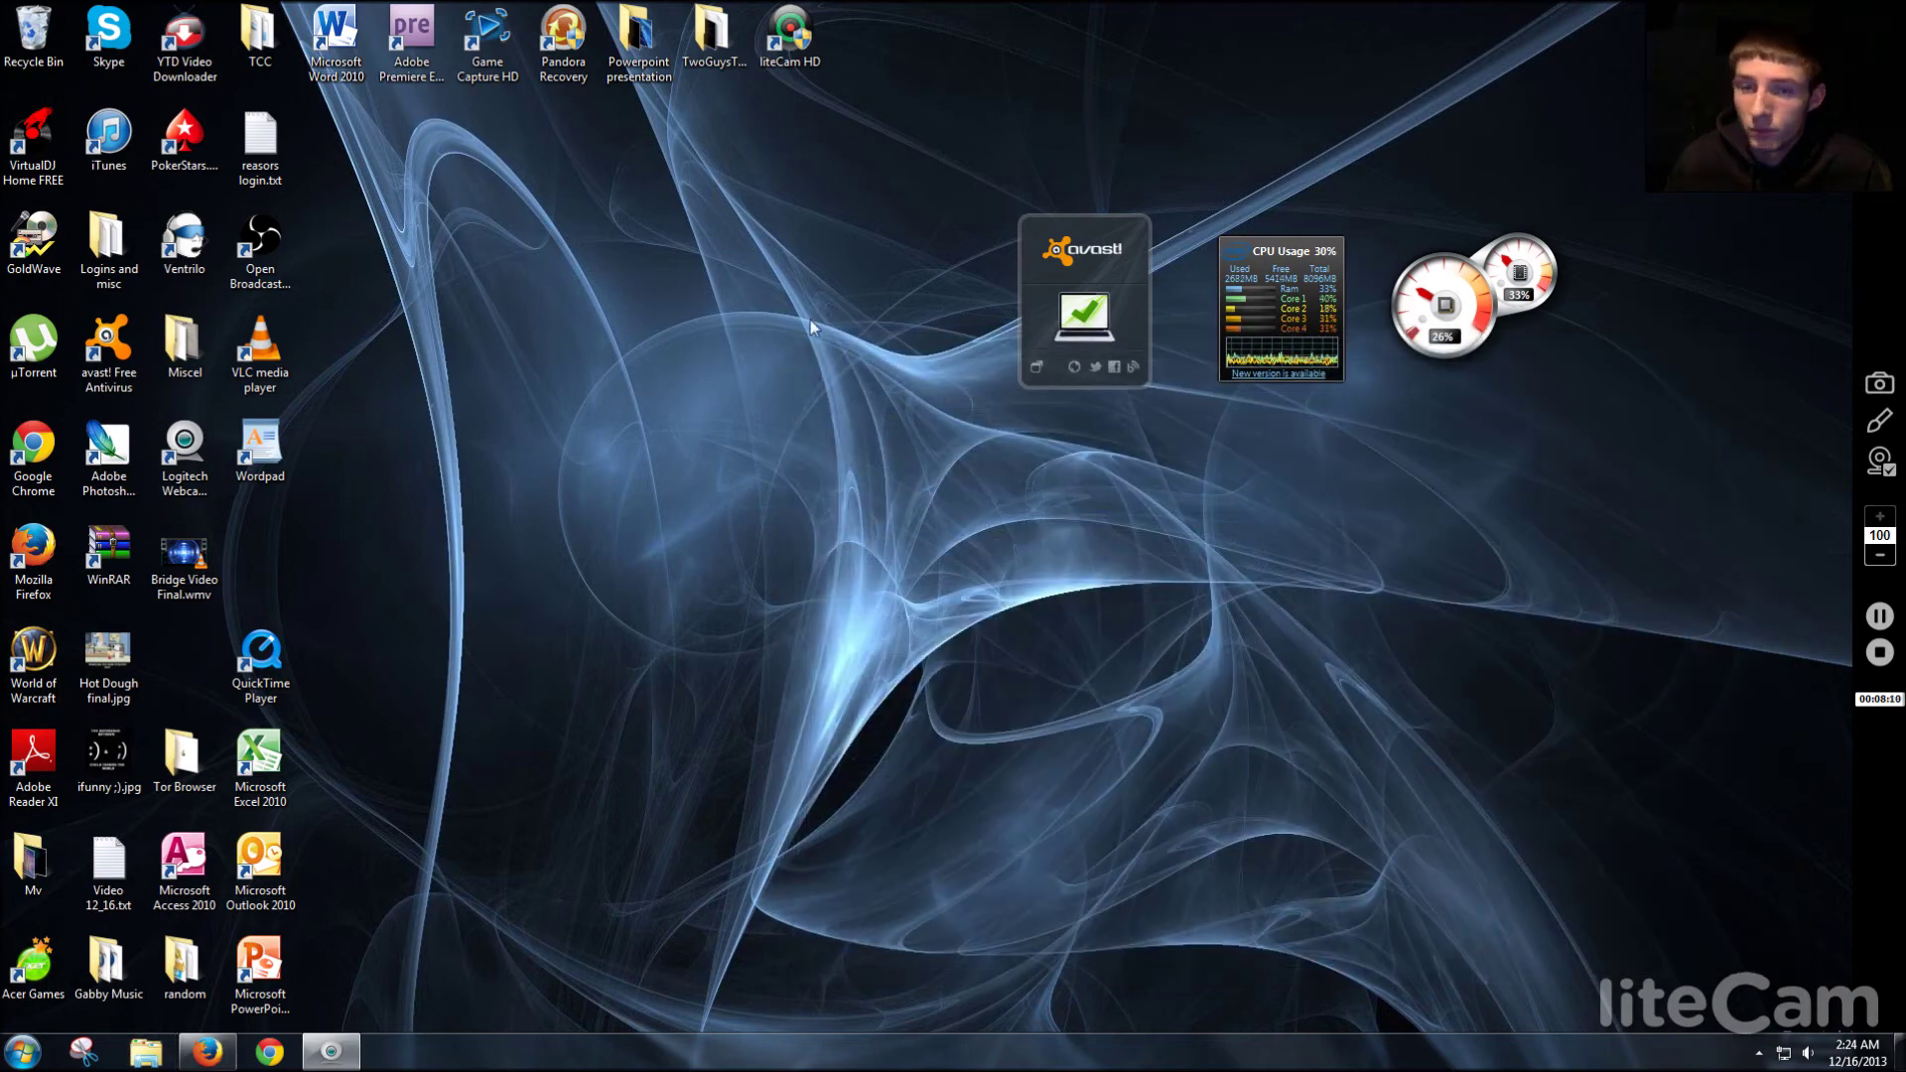
Create a desktop folder, try a blank name, decline the merge, and keep the name 'New folder'.
{"action": "right_click", "coordinate": [740, 287]}
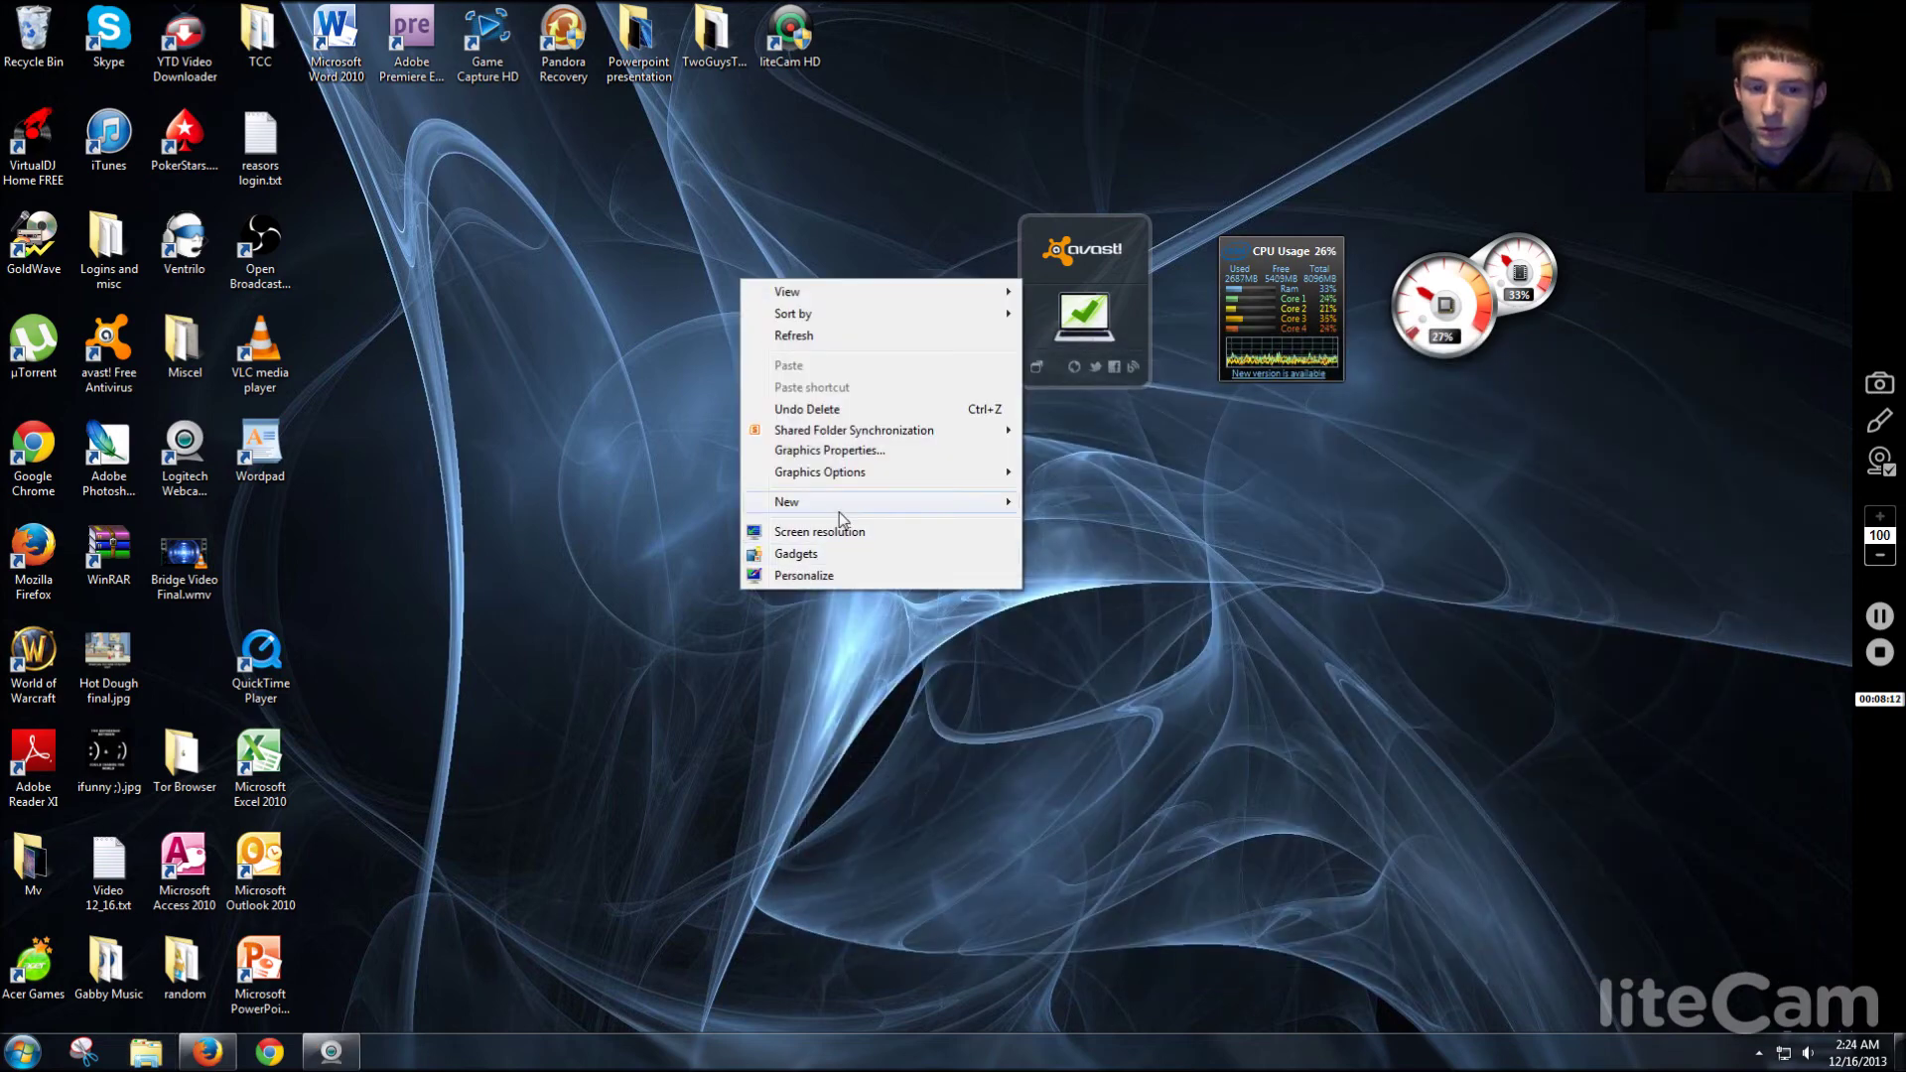
{"action": "mouse_move", "coordinate": [839, 516]}
{"action": "left_click", "coordinate": [1068, 502]}
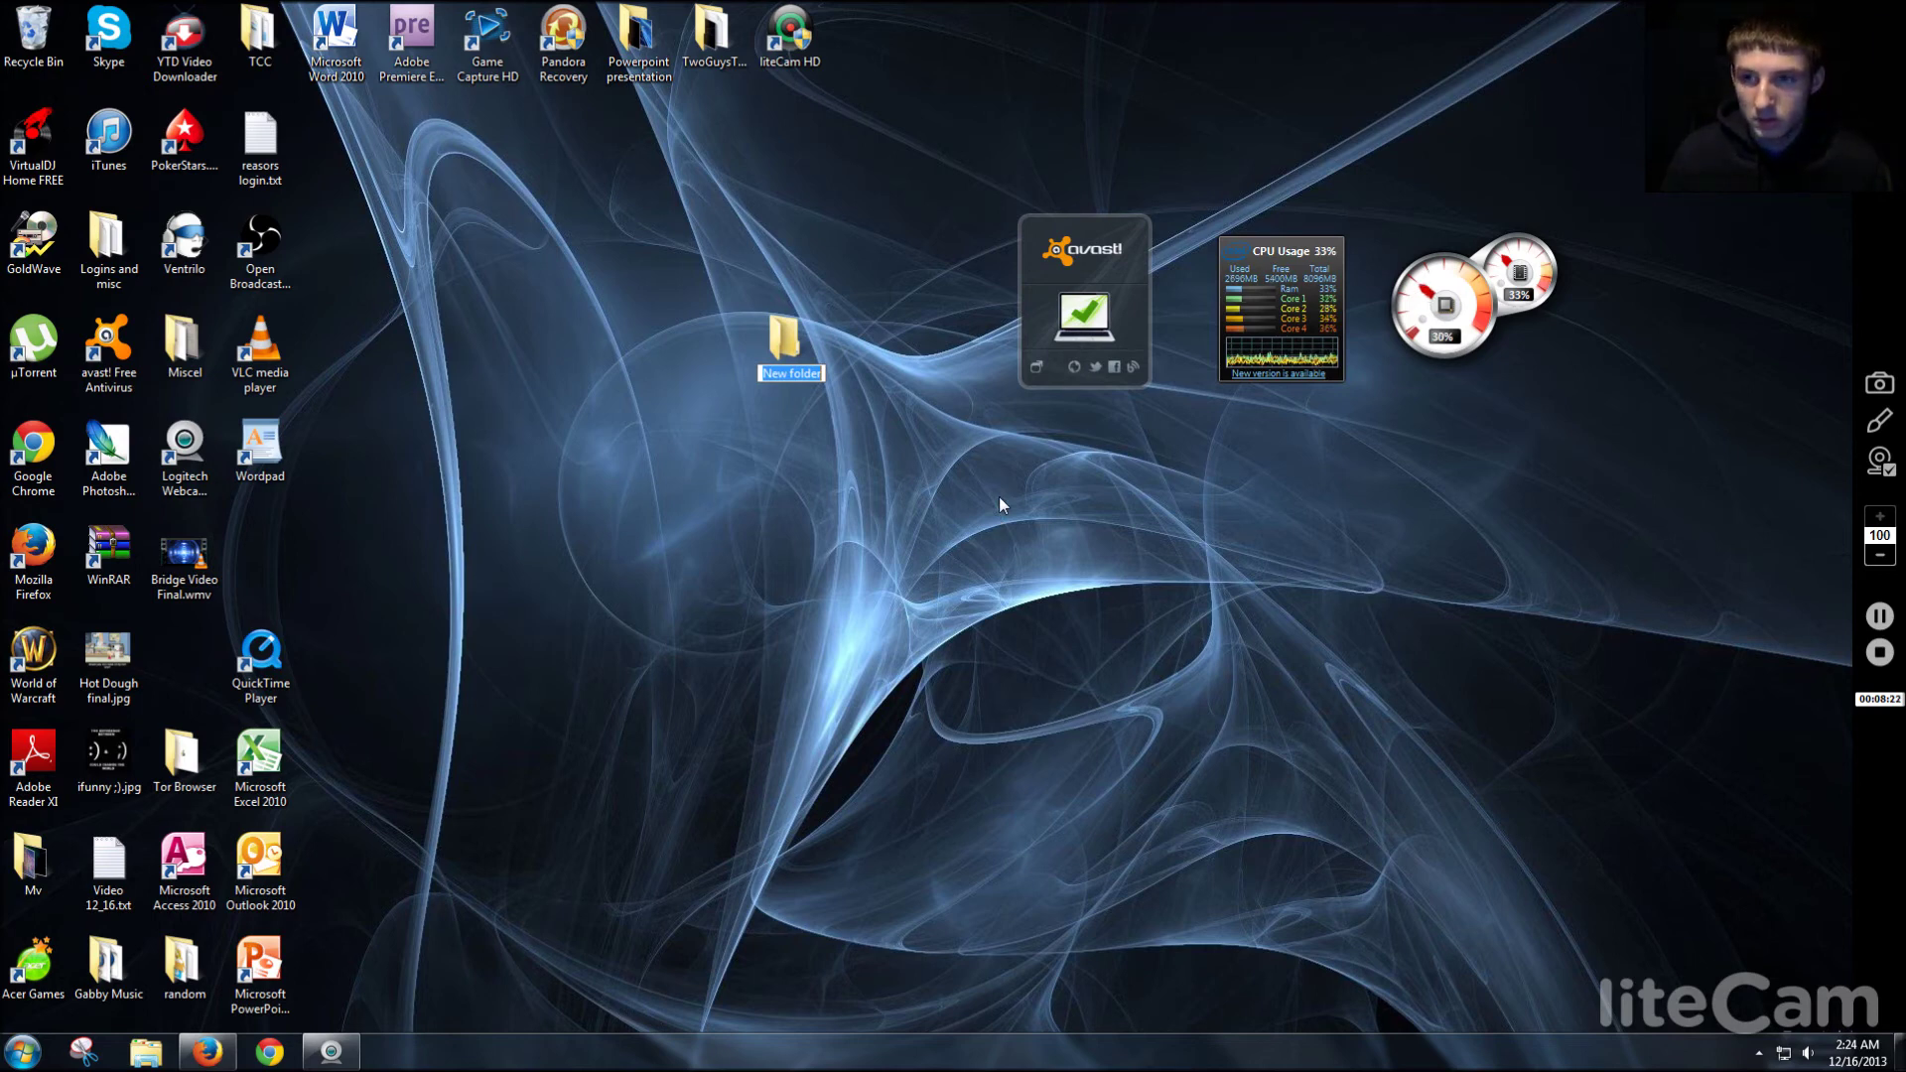
{"action": "key", "text": "BackSpace"}
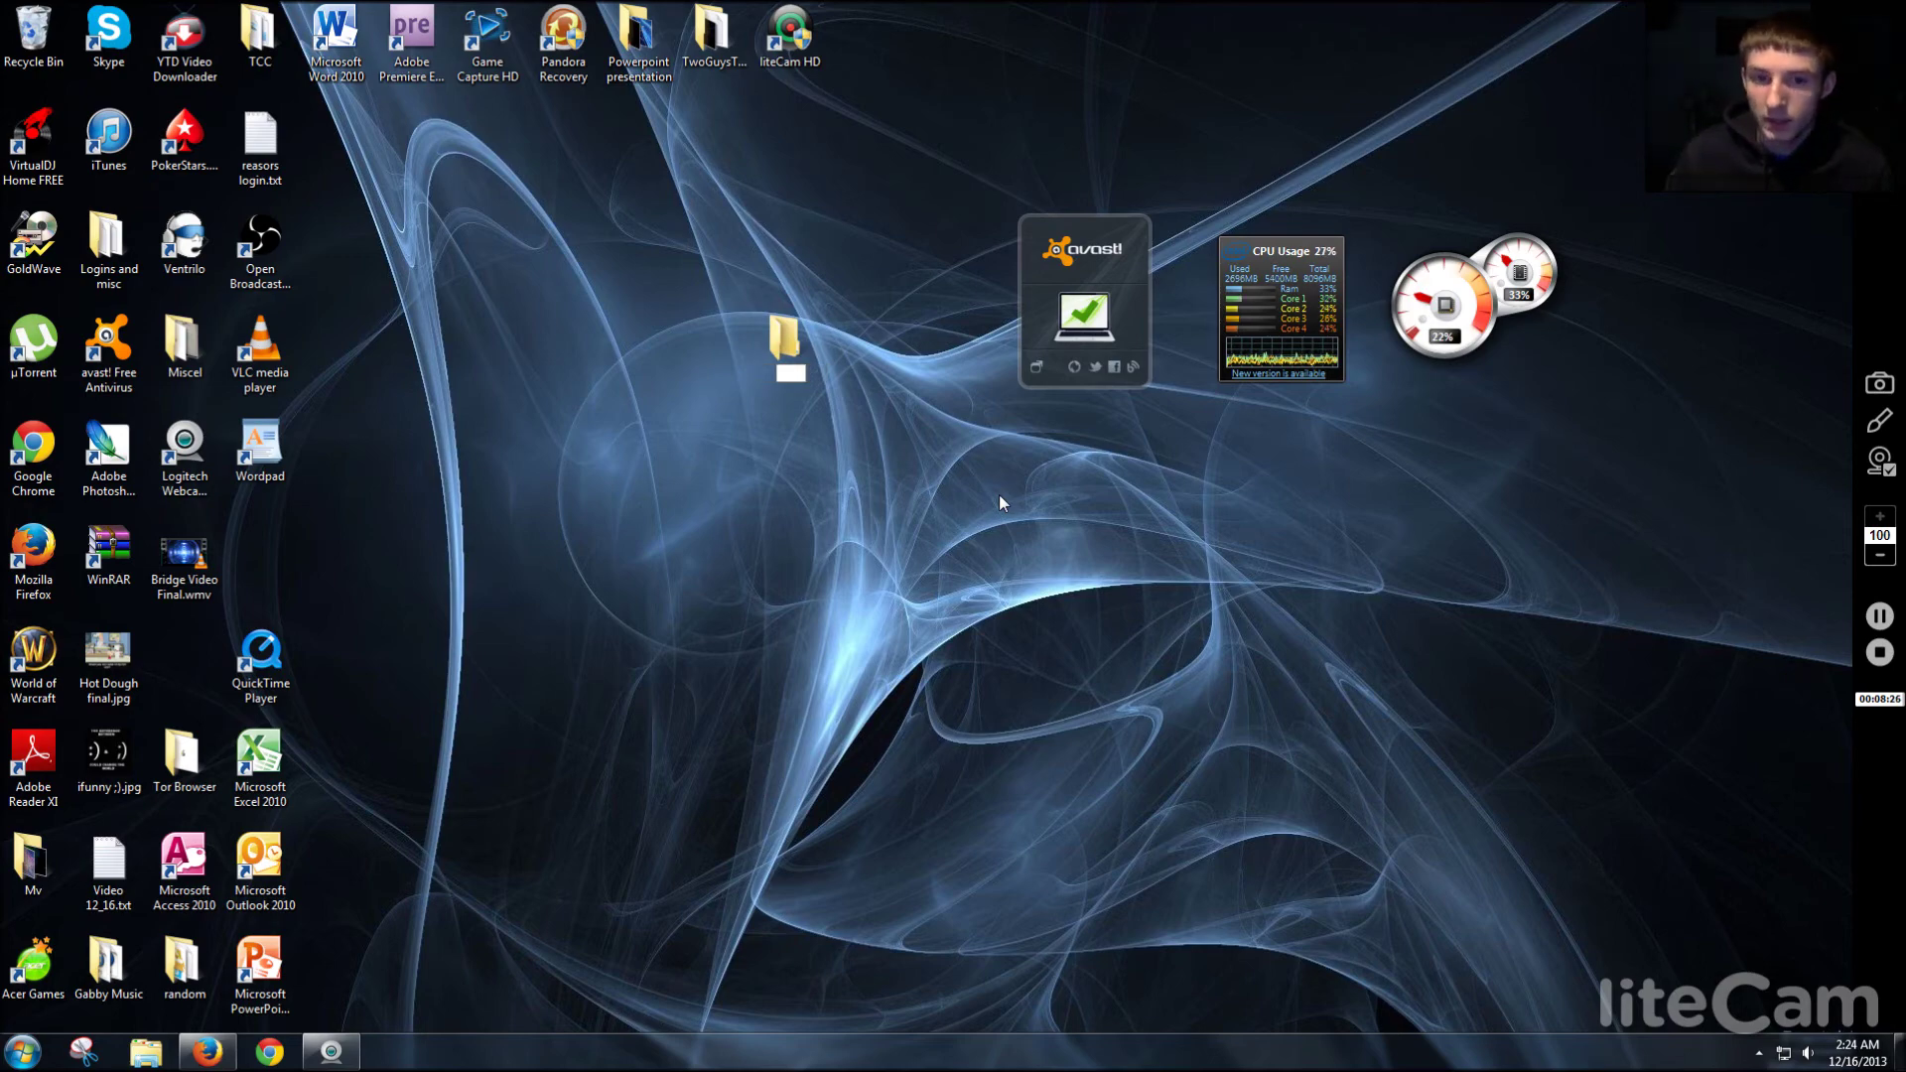
{"action": "key", "text": "Return"}
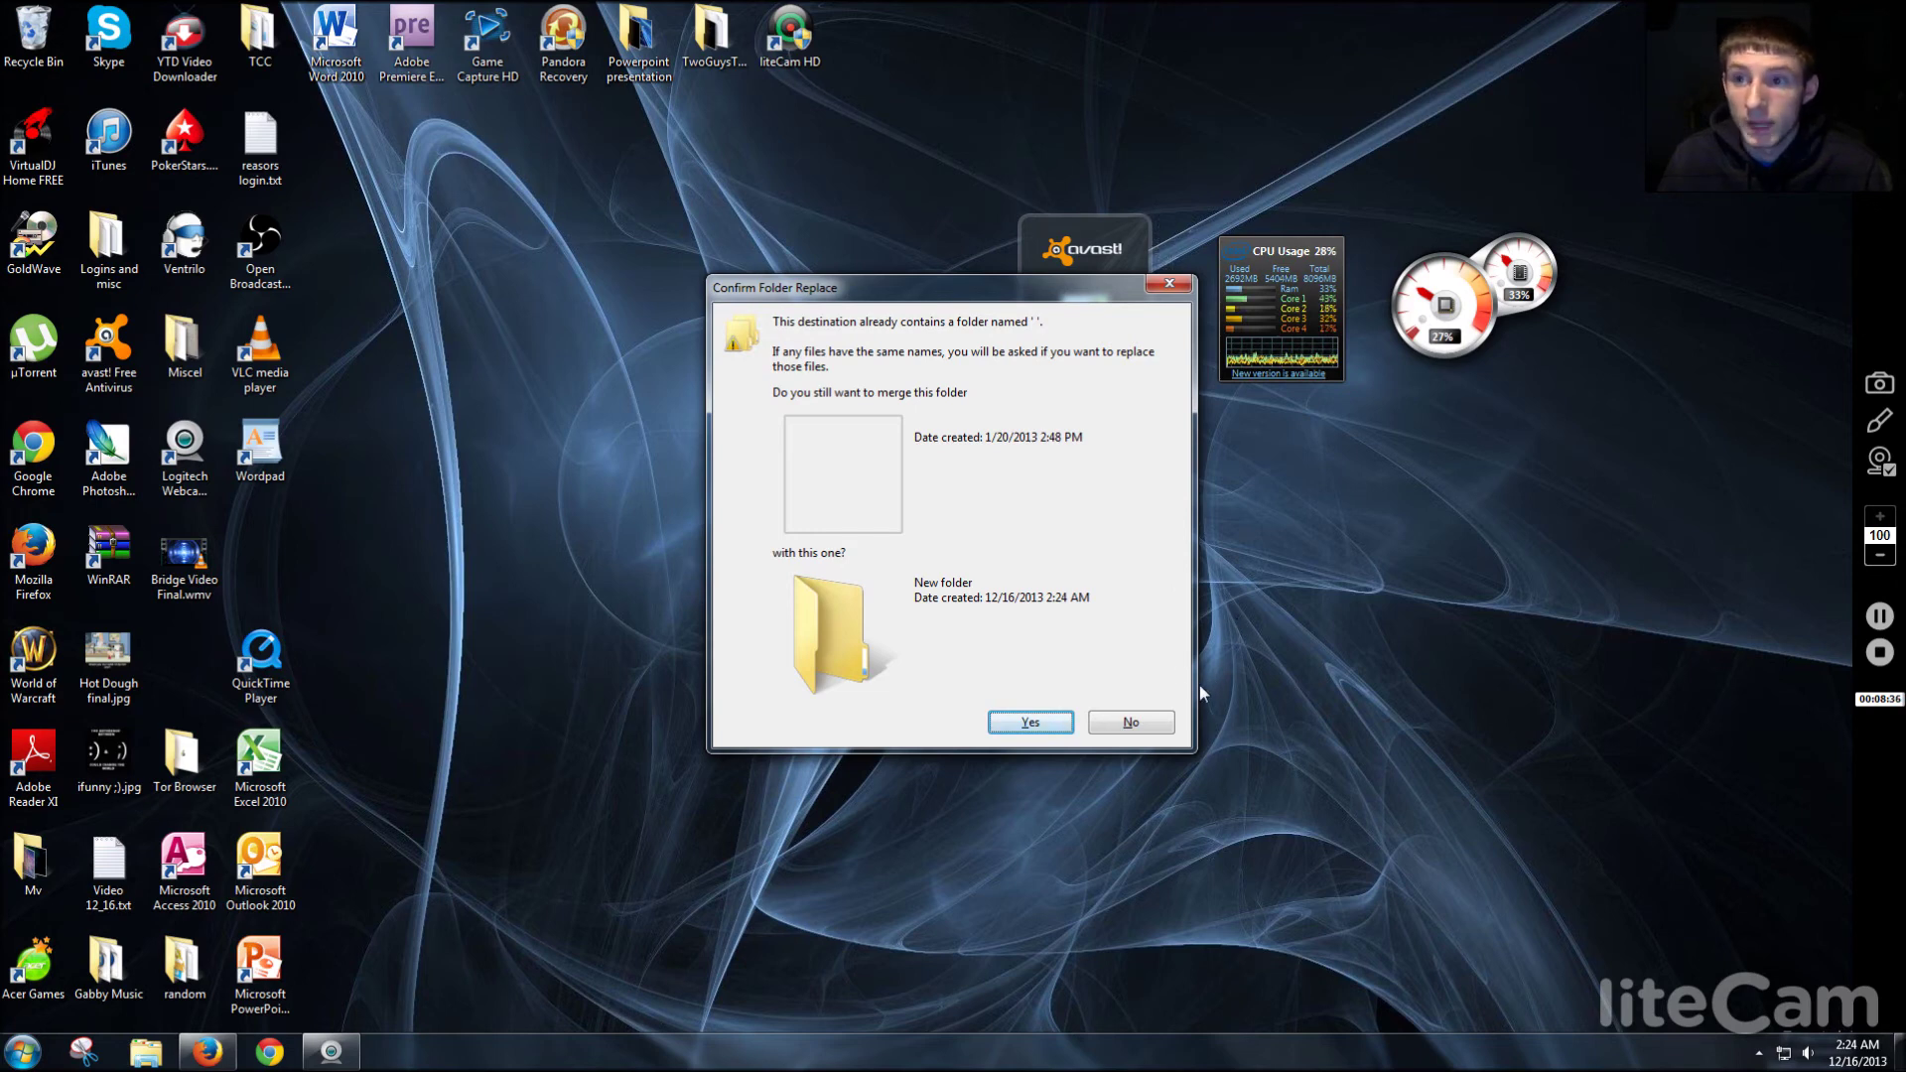
{"action": "left_click", "coordinate": [1152, 731]}
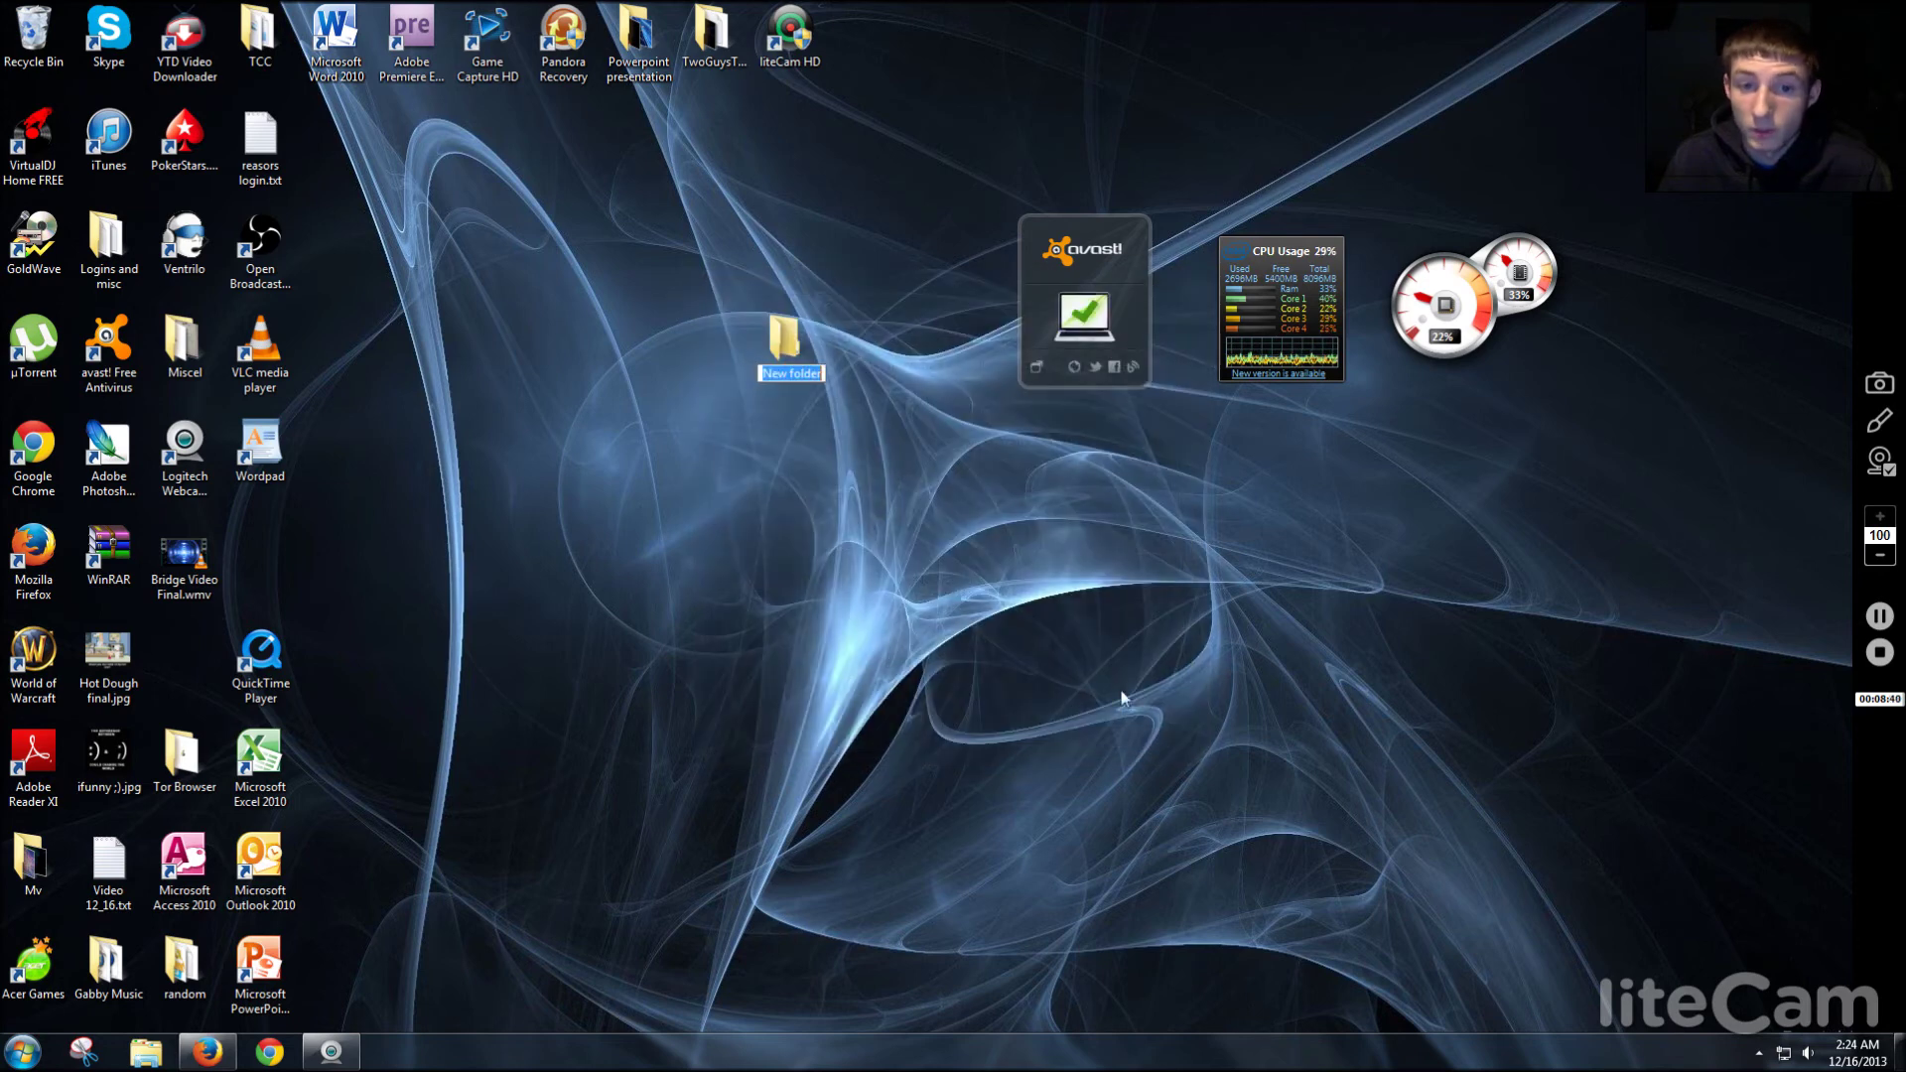
{"action": "left_click", "coordinate": [781, 349]}
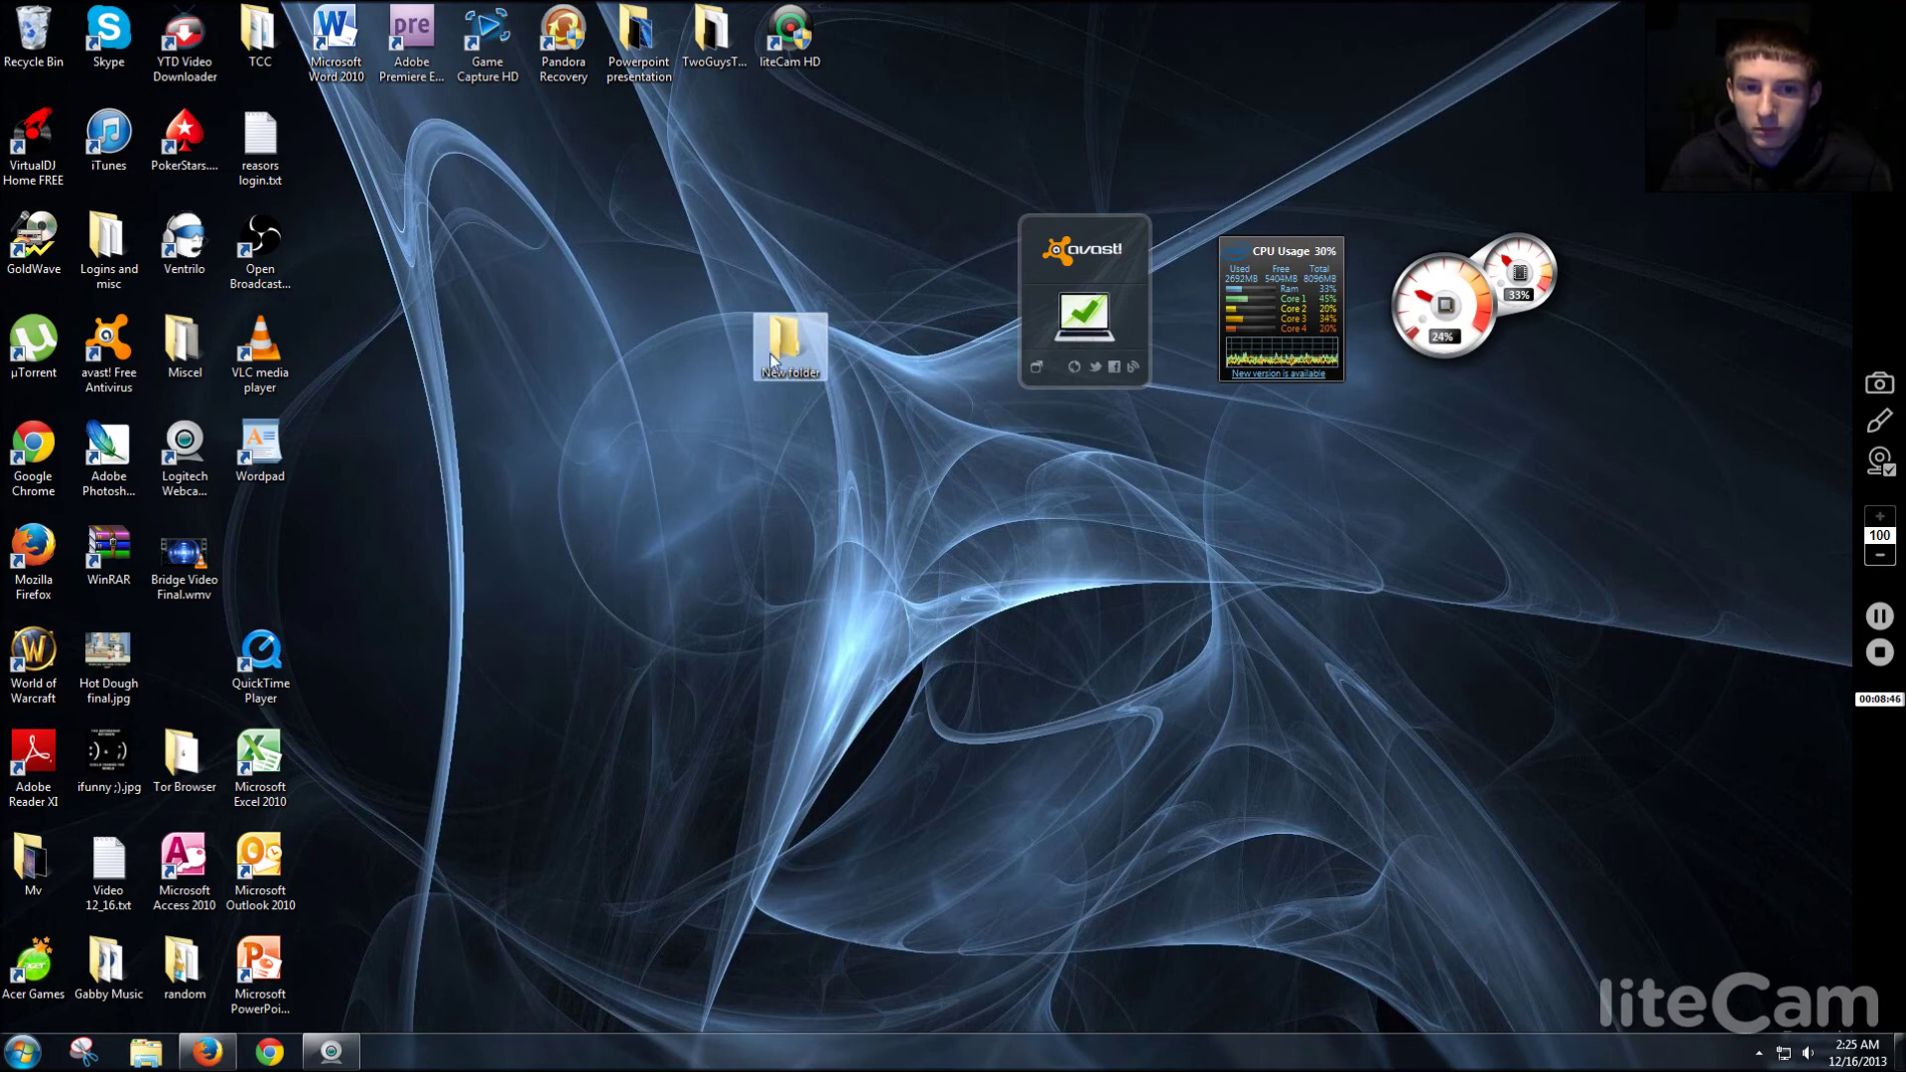
{"action": "right_click", "coordinate": [802, 349]}
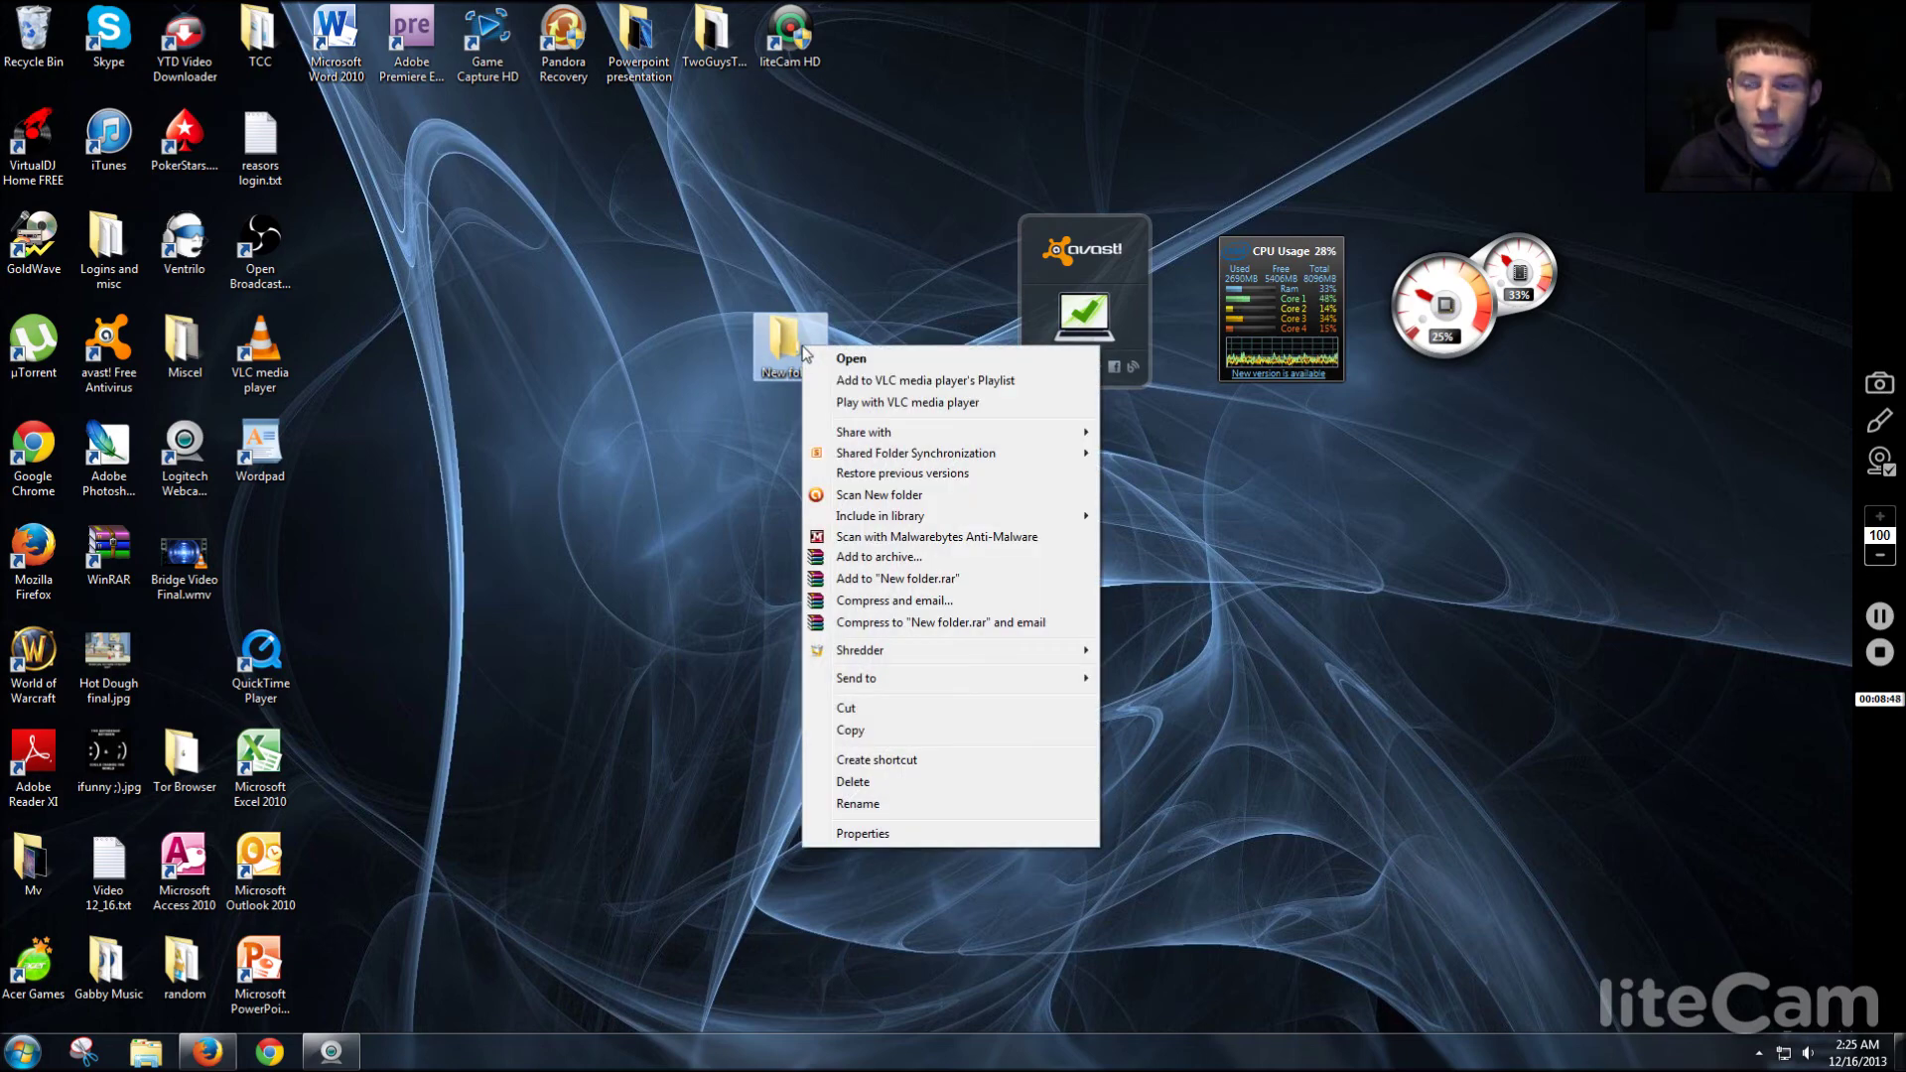
In New folder's Properties under Customize, pick the blank icon from the Change Icon list.
{"action": "left_click", "coordinate": [968, 833]}
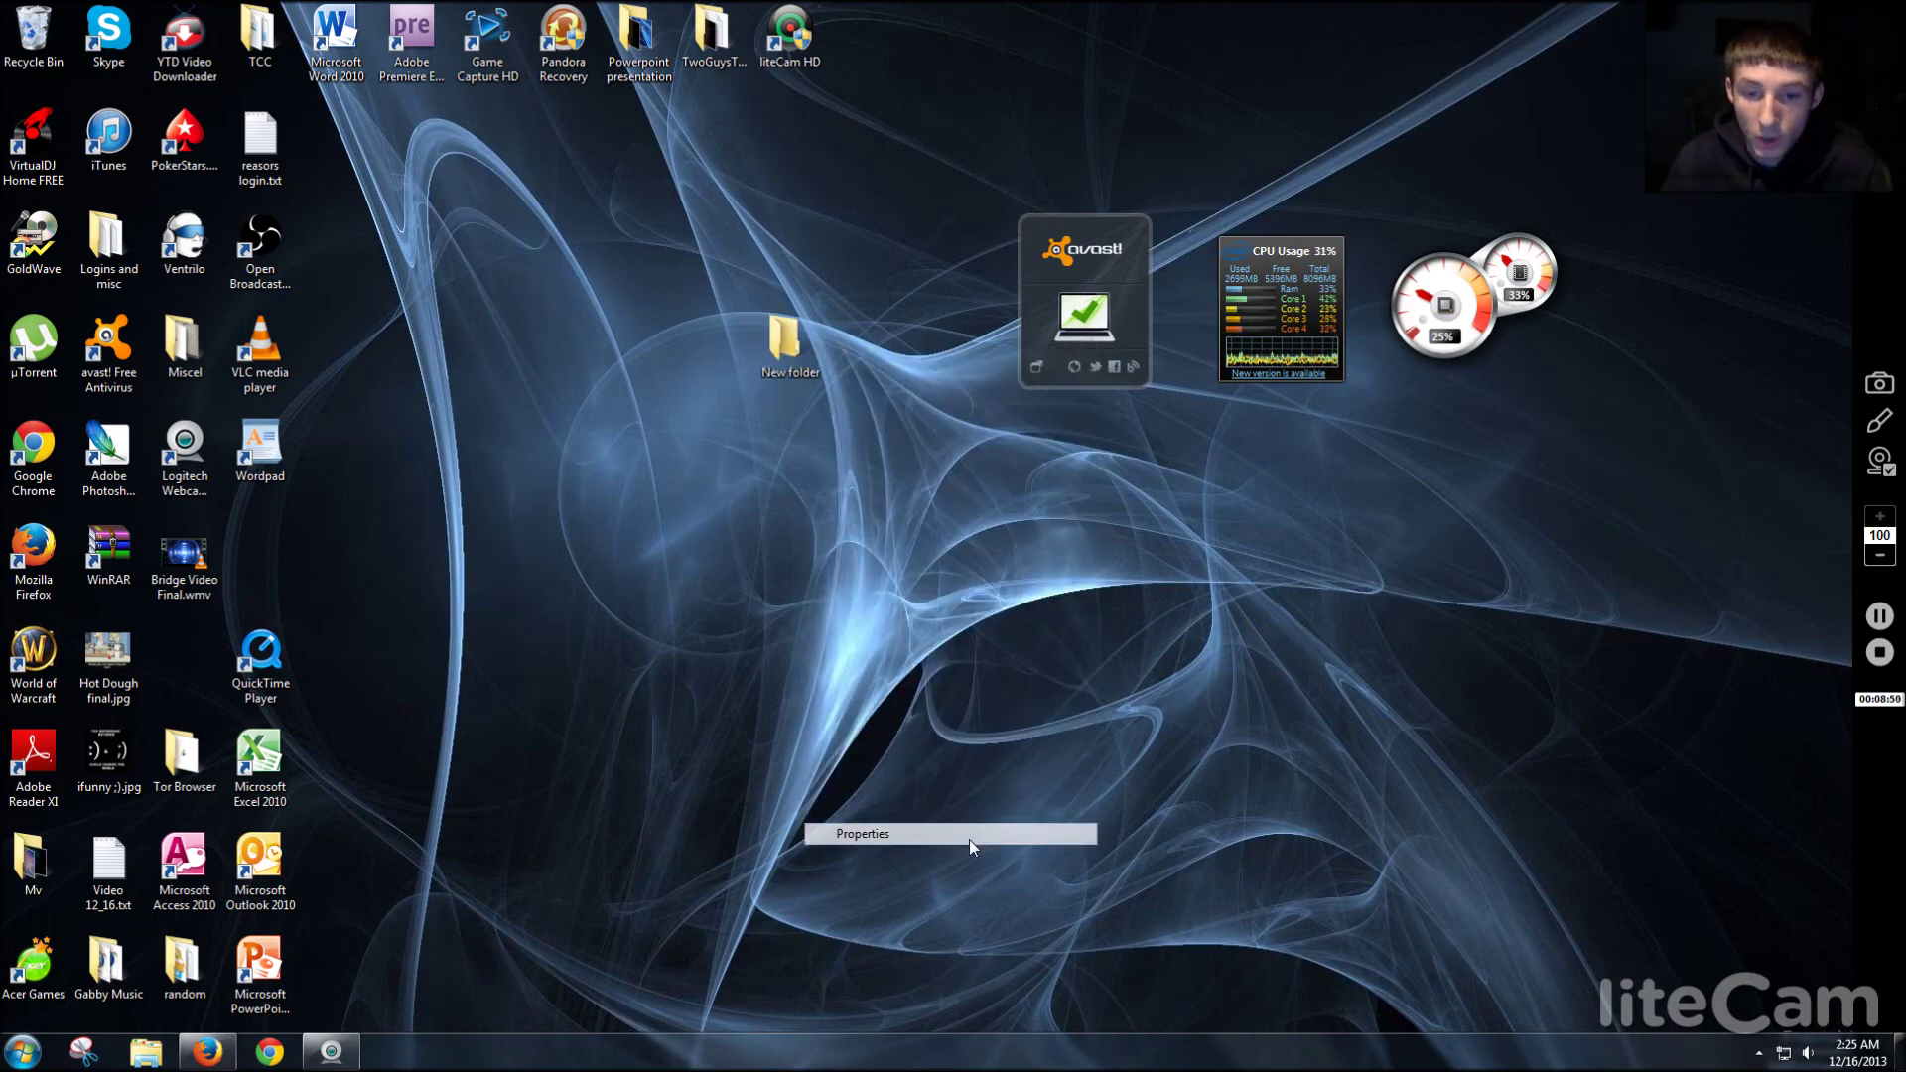
{"action": "left_click", "coordinate": [1090, 395]}
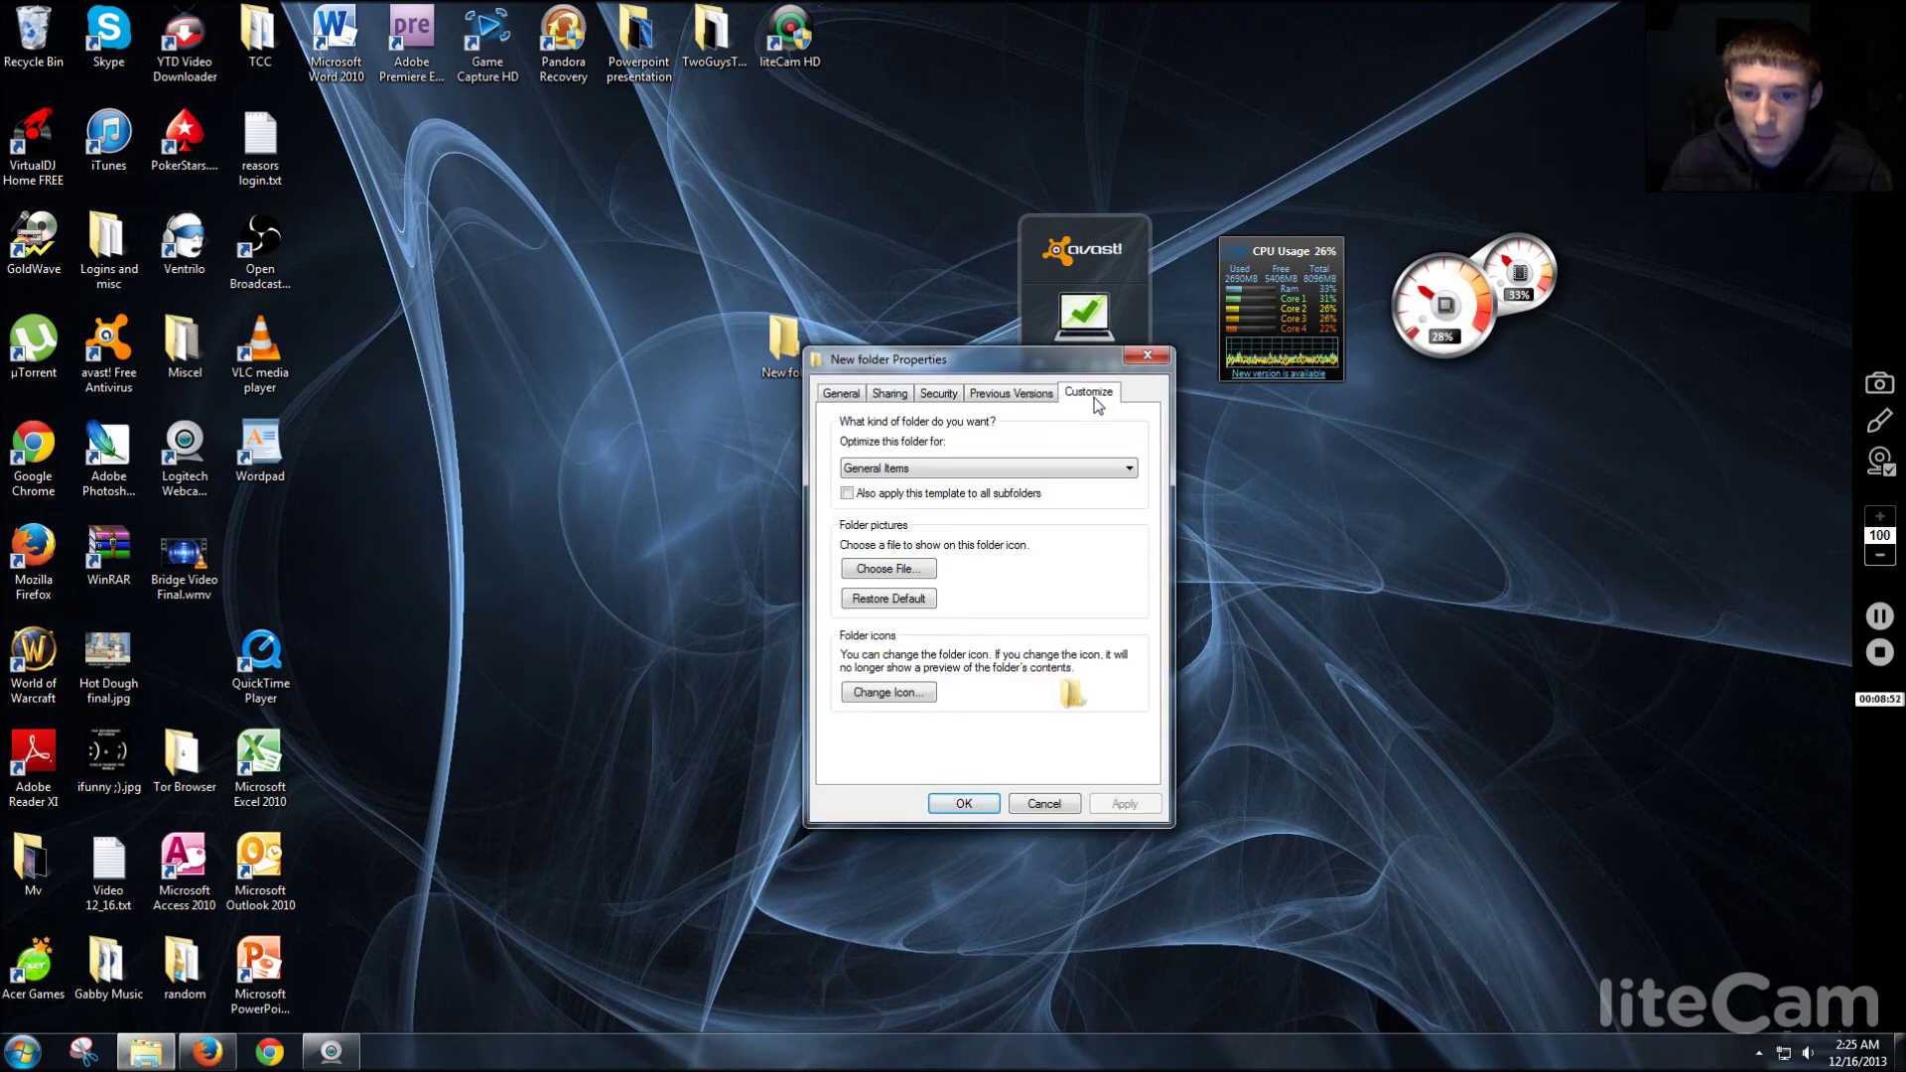
{"action": "left_click", "coordinate": [905, 692]}
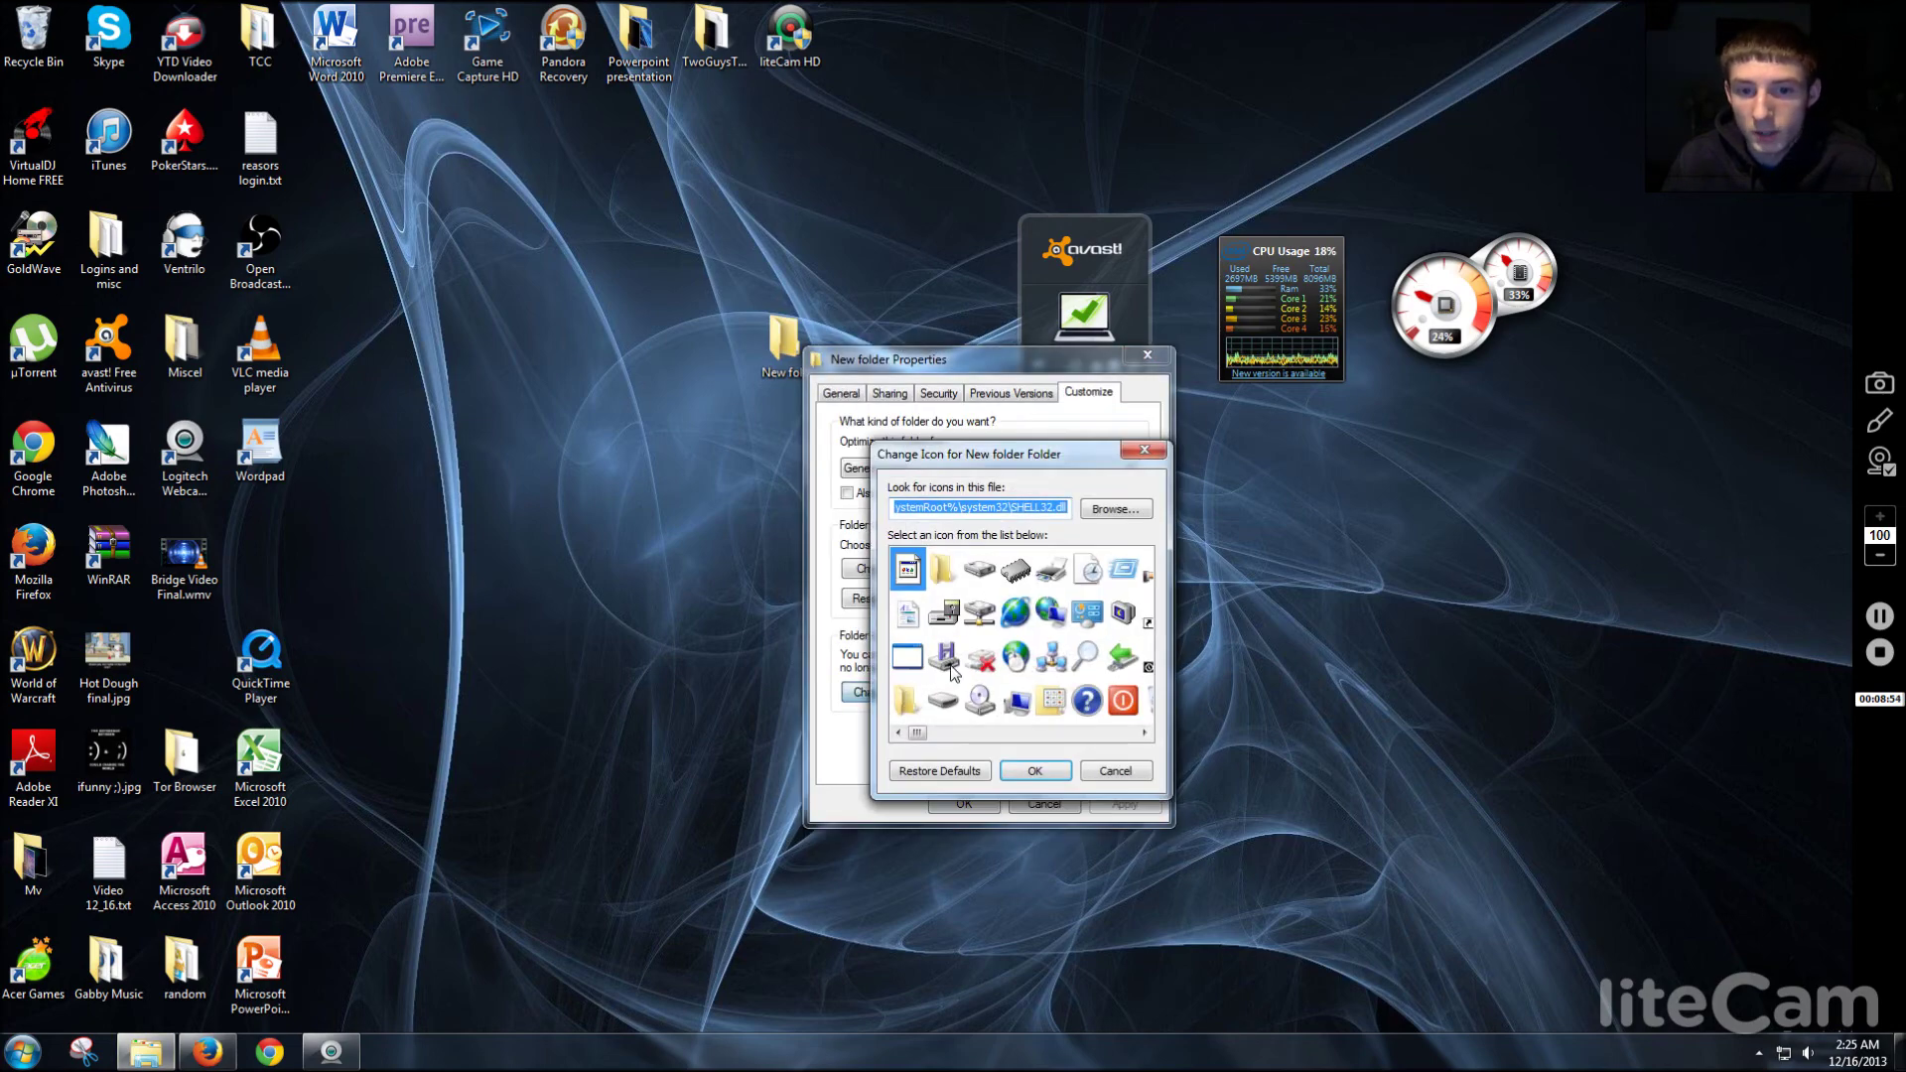
{"action": "left_click", "coordinate": [1144, 732]}
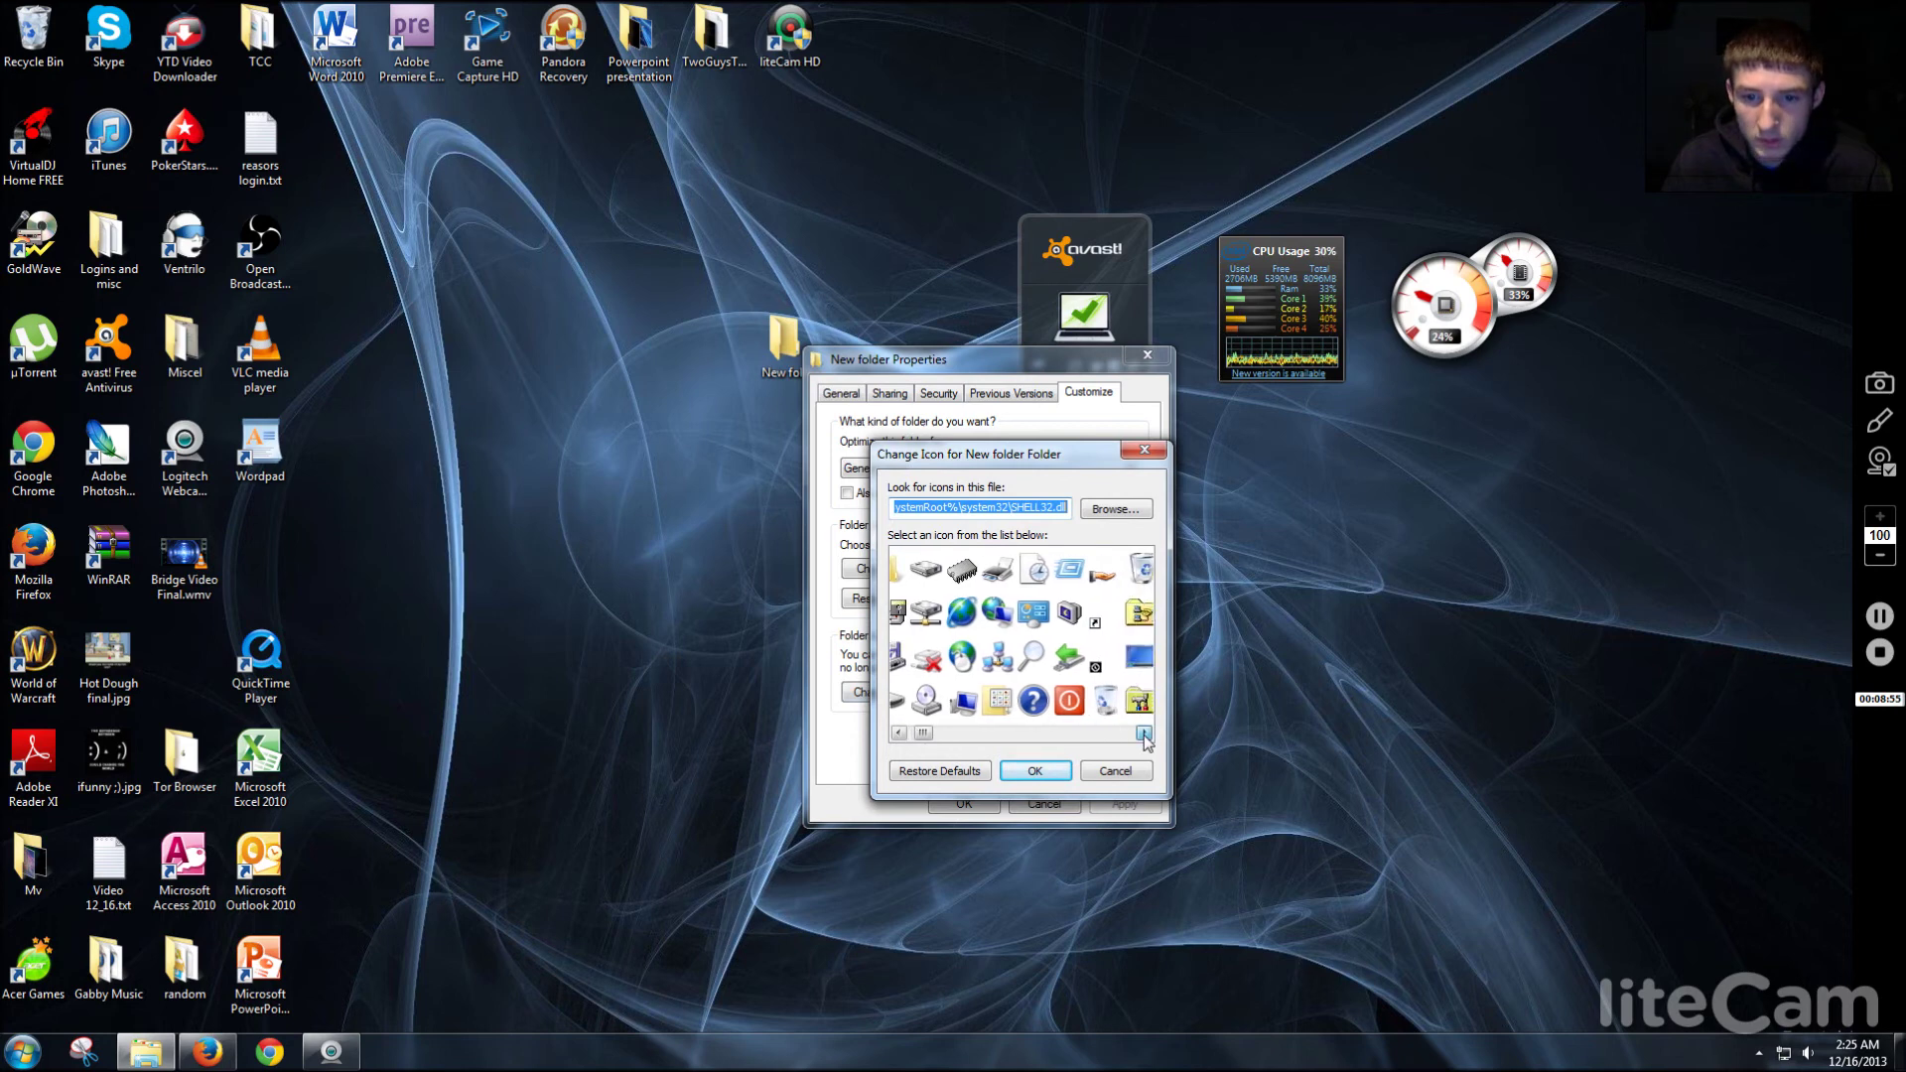
{"action": "left_click", "coordinate": [1144, 732]}
{"action": "left_click", "coordinate": [1144, 733]}
{"action": "left_click", "coordinate": [1145, 732]}
{"action": "left_click", "coordinate": [1145, 733]}
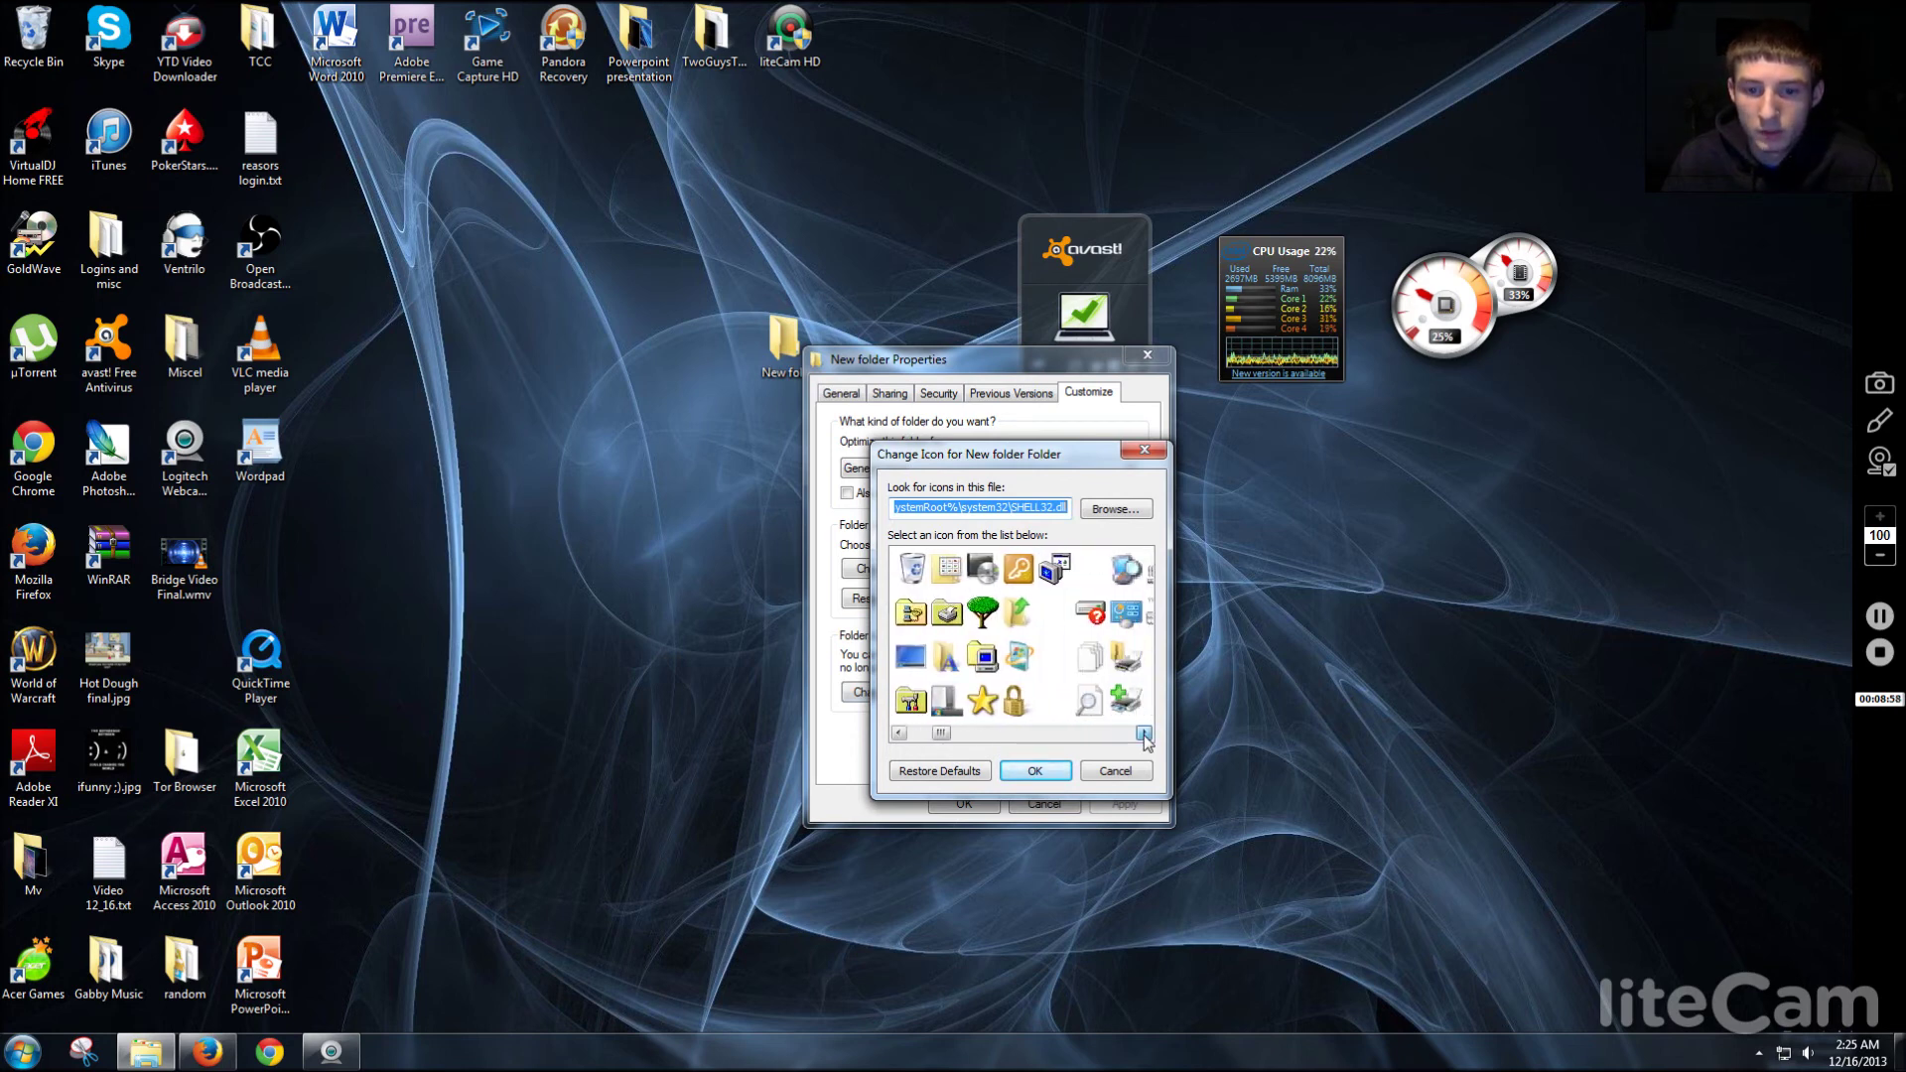
{"action": "left_click", "coordinate": [1144, 733]}
{"action": "left_click", "coordinate": [1059, 660]}
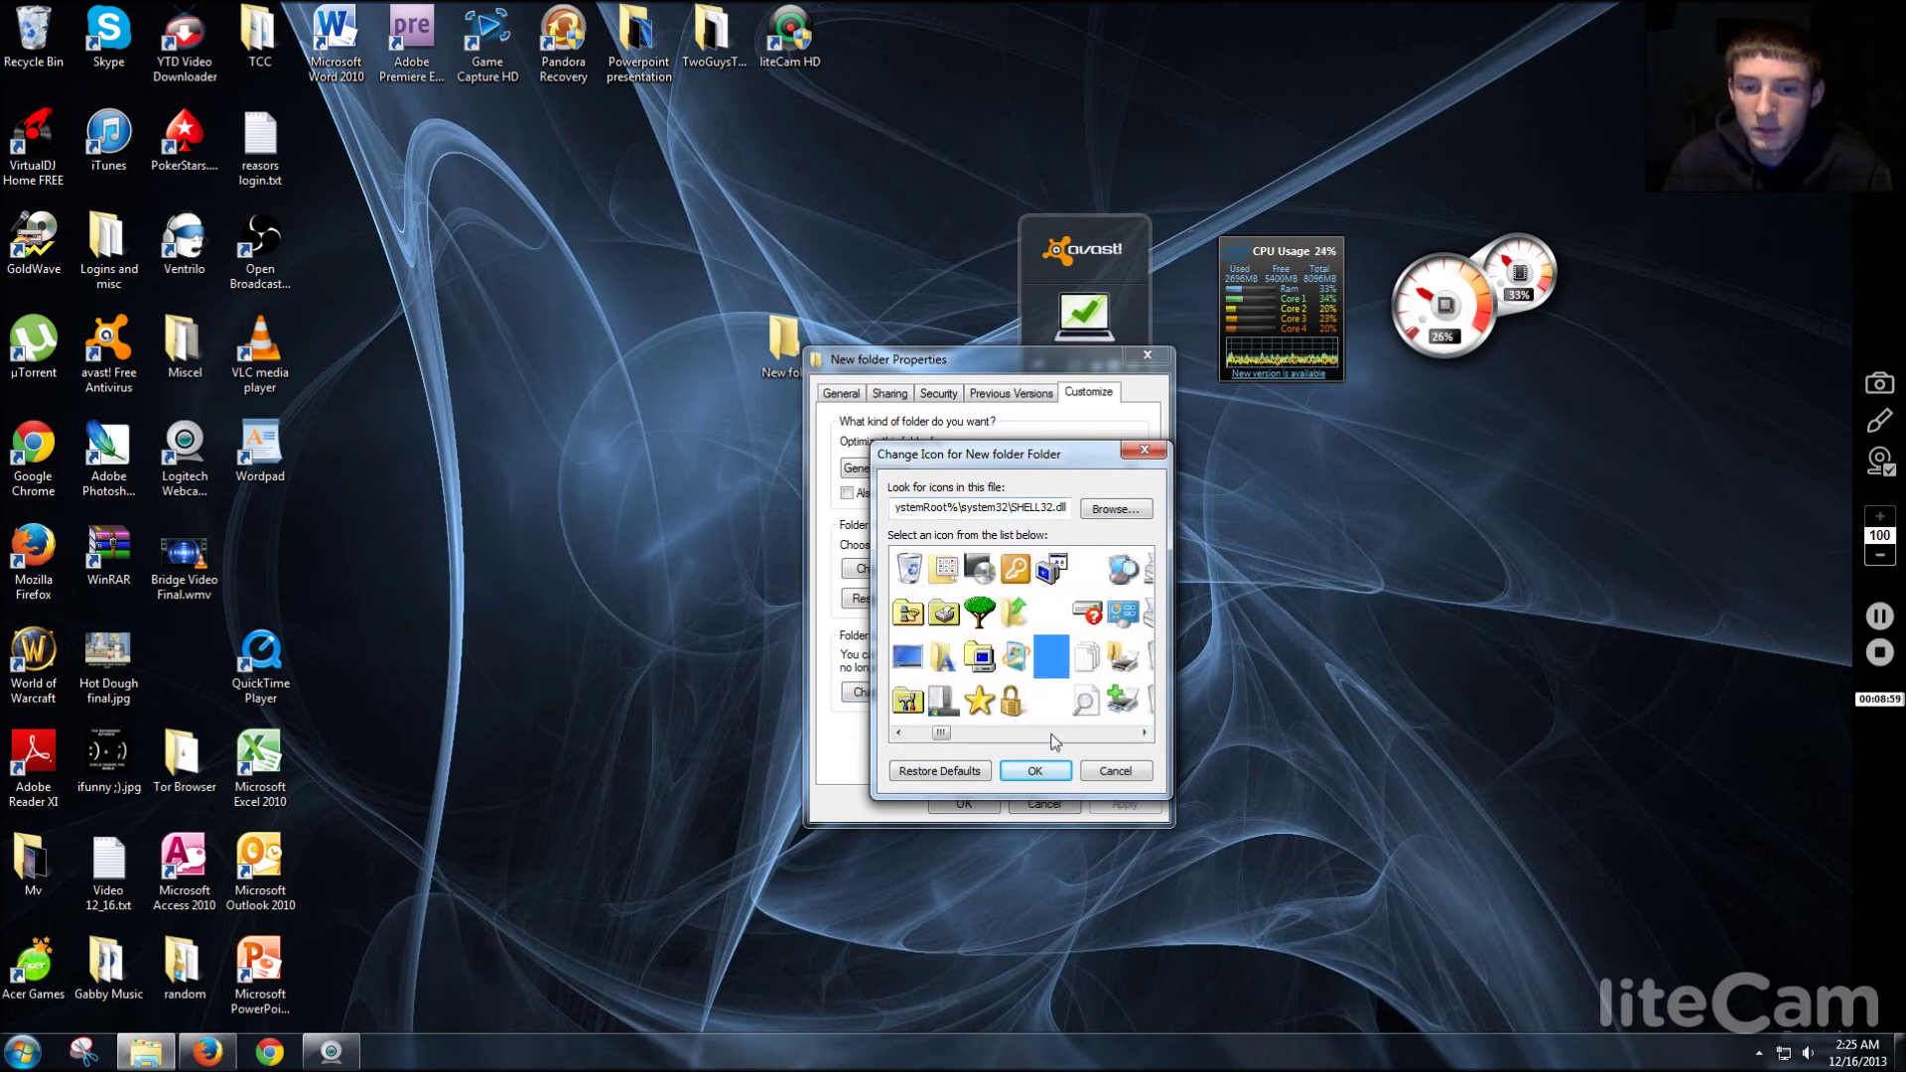
Confirm and apply the blank icon, then close the folder's Properties.
{"action": "left_click", "coordinate": [1050, 772]}
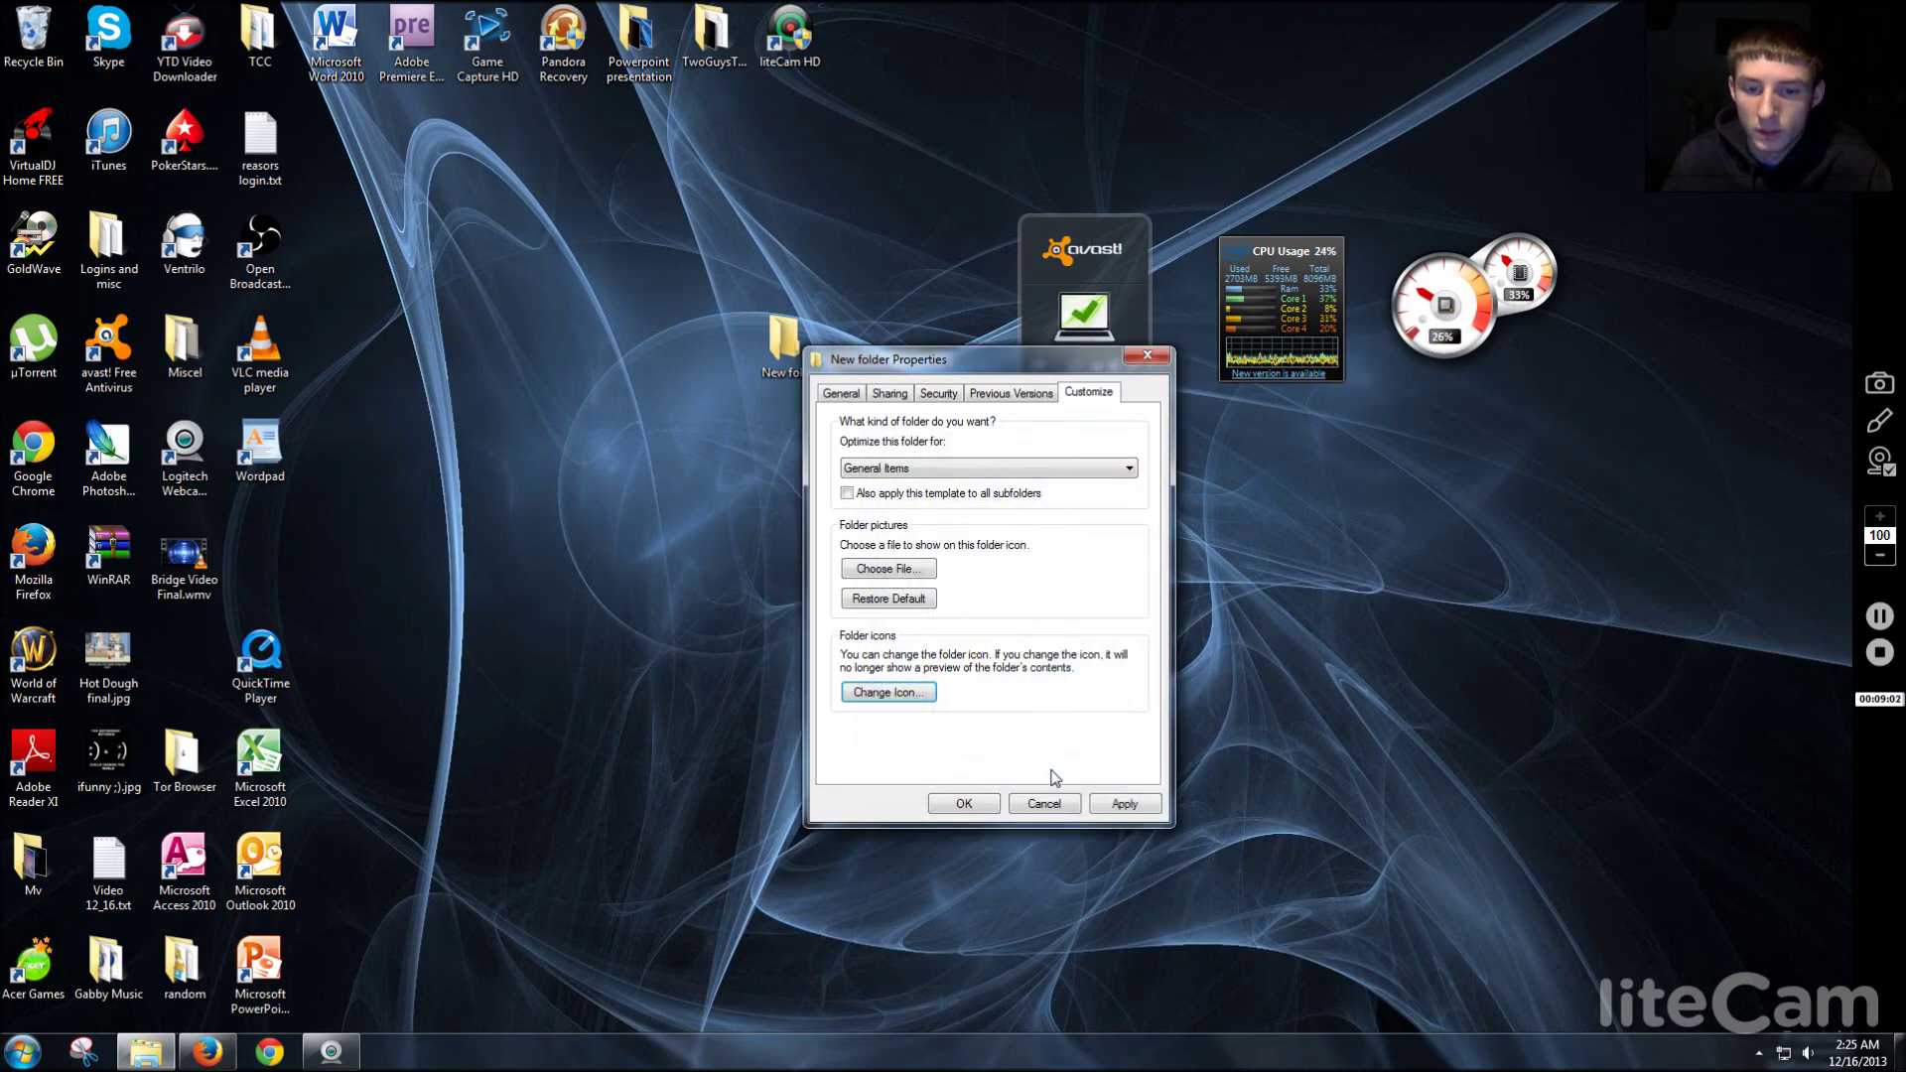
{"action": "left_click", "coordinate": [1124, 804]}
{"action": "left_click", "coordinate": [963, 803]}
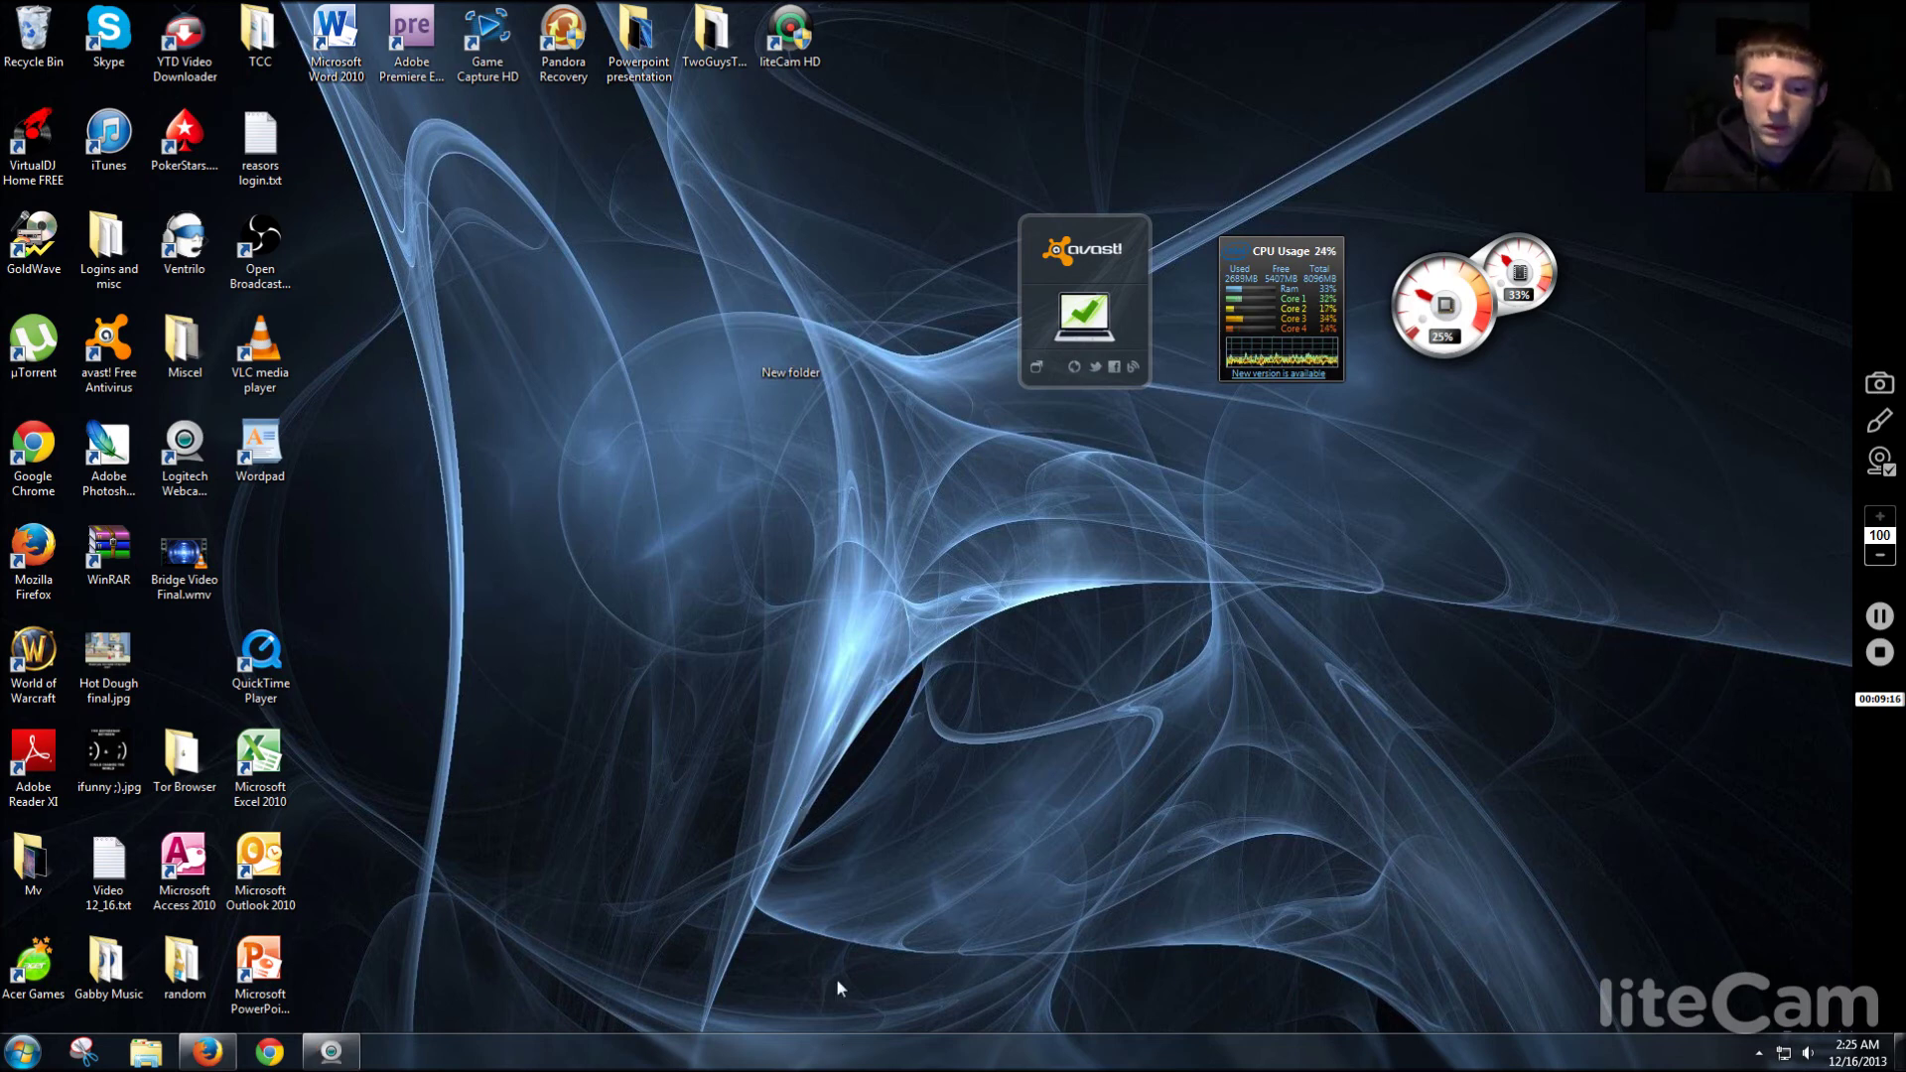
Launch Windows Task Manager from the taskbar's right-click menu.
{"action": "right_click", "coordinate": [827, 1067]}
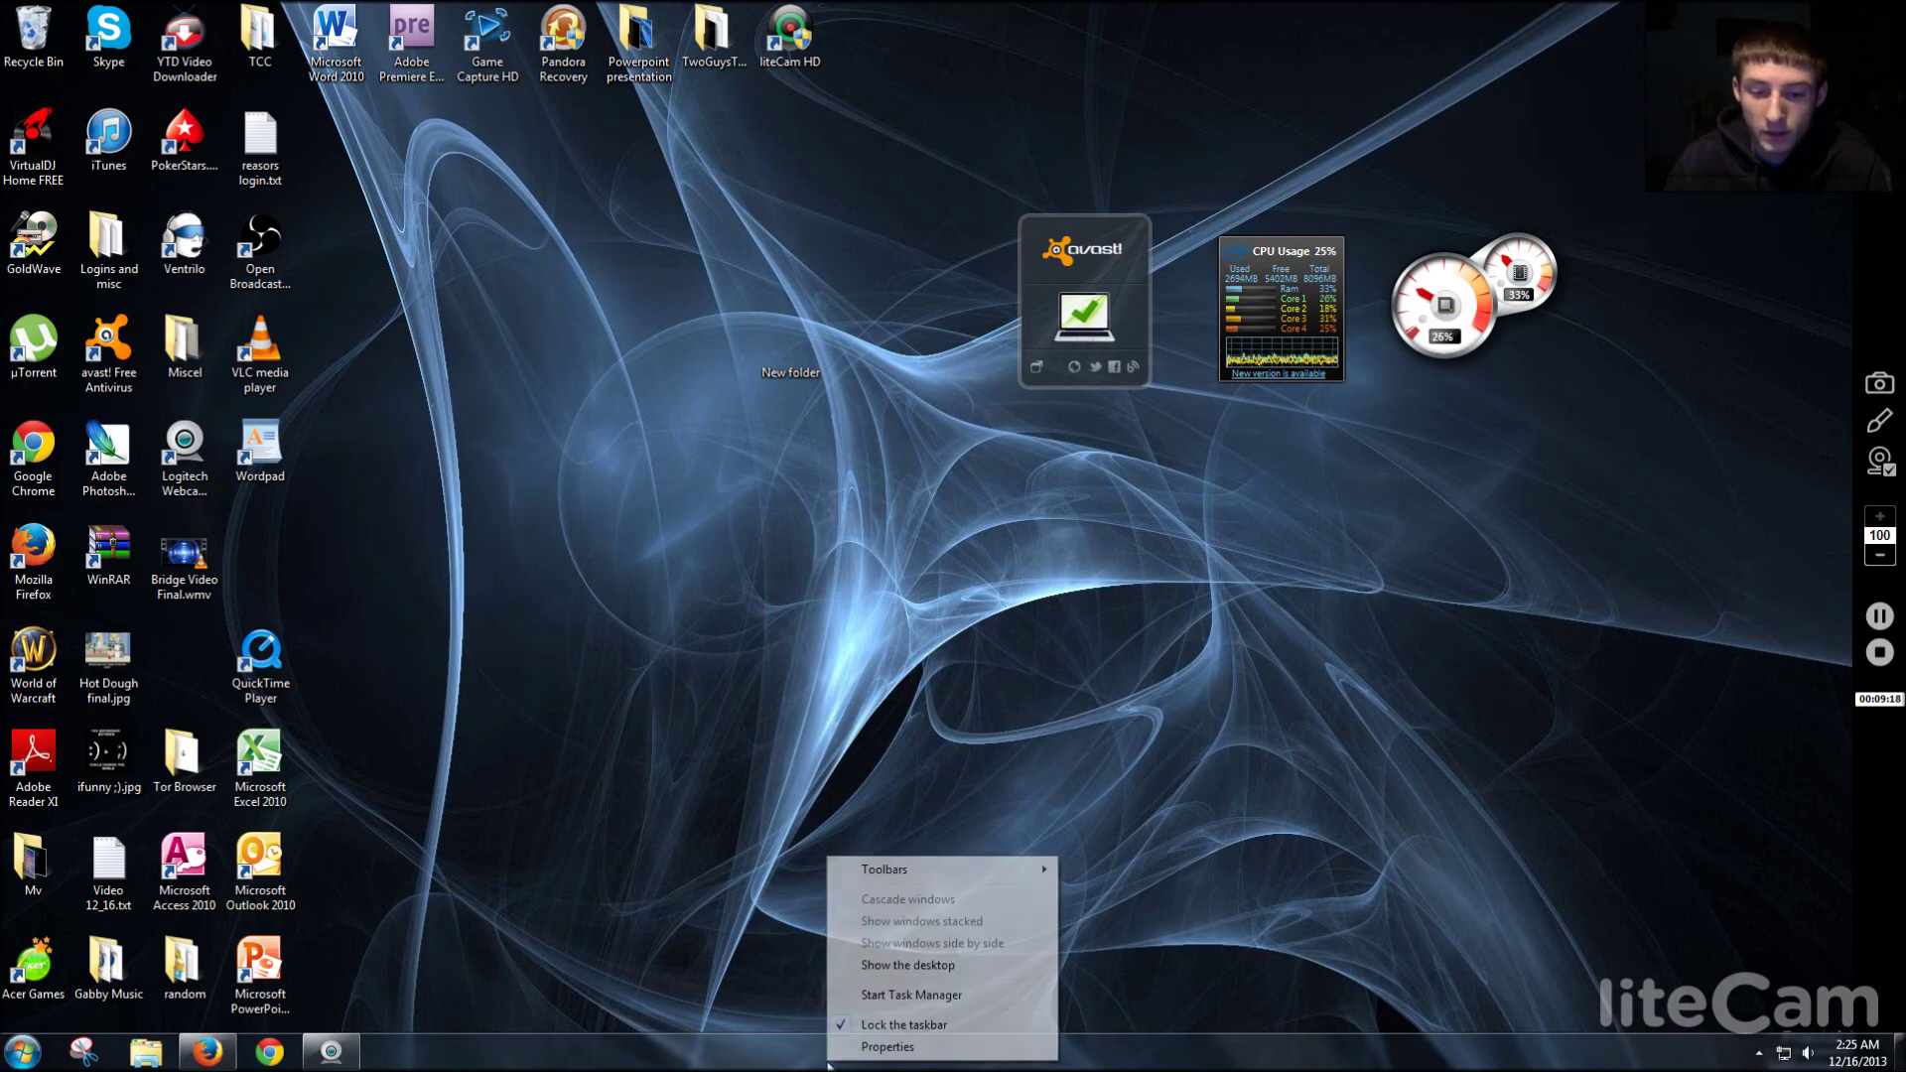
{"action": "left_click", "coordinate": [872, 1050]}
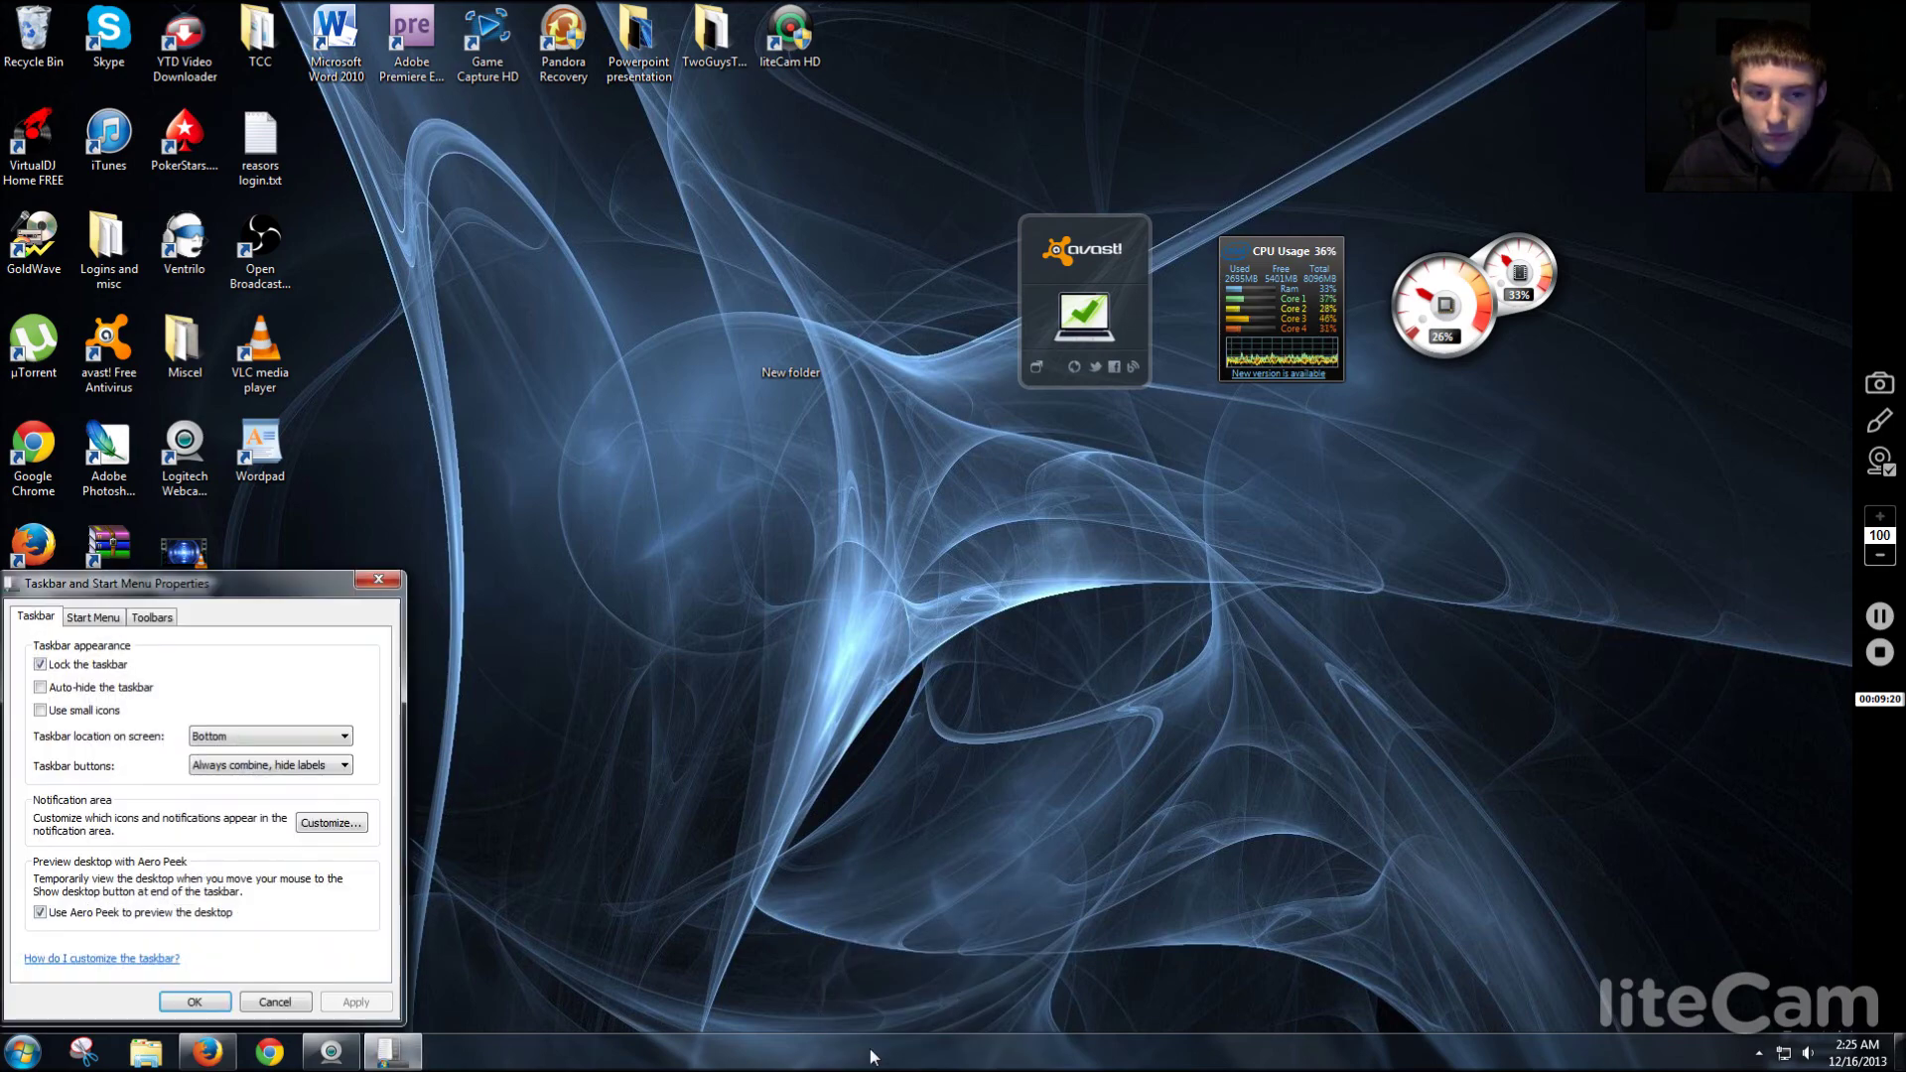
{"action": "left_click", "coordinate": [388, 583]}
{"action": "right_click", "coordinate": [935, 1066]}
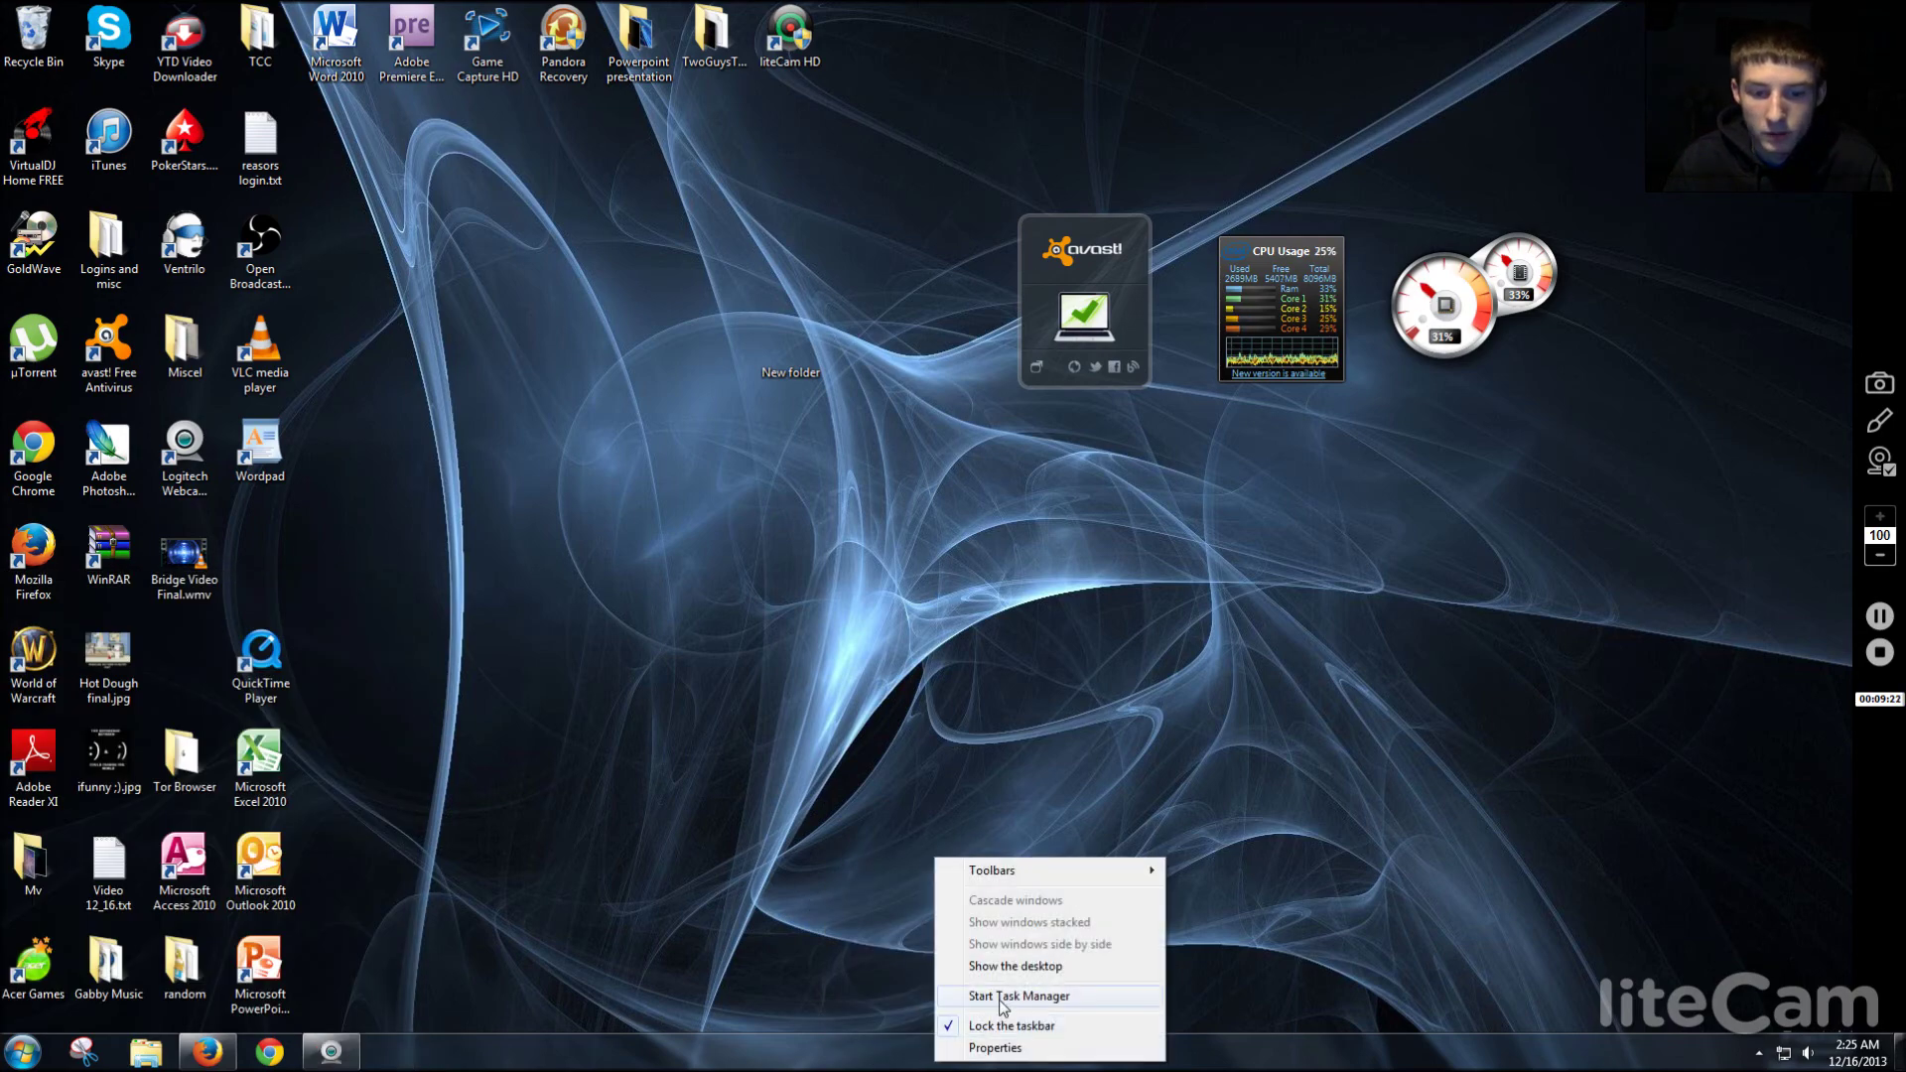
{"action": "left_click", "coordinate": [1006, 996]}
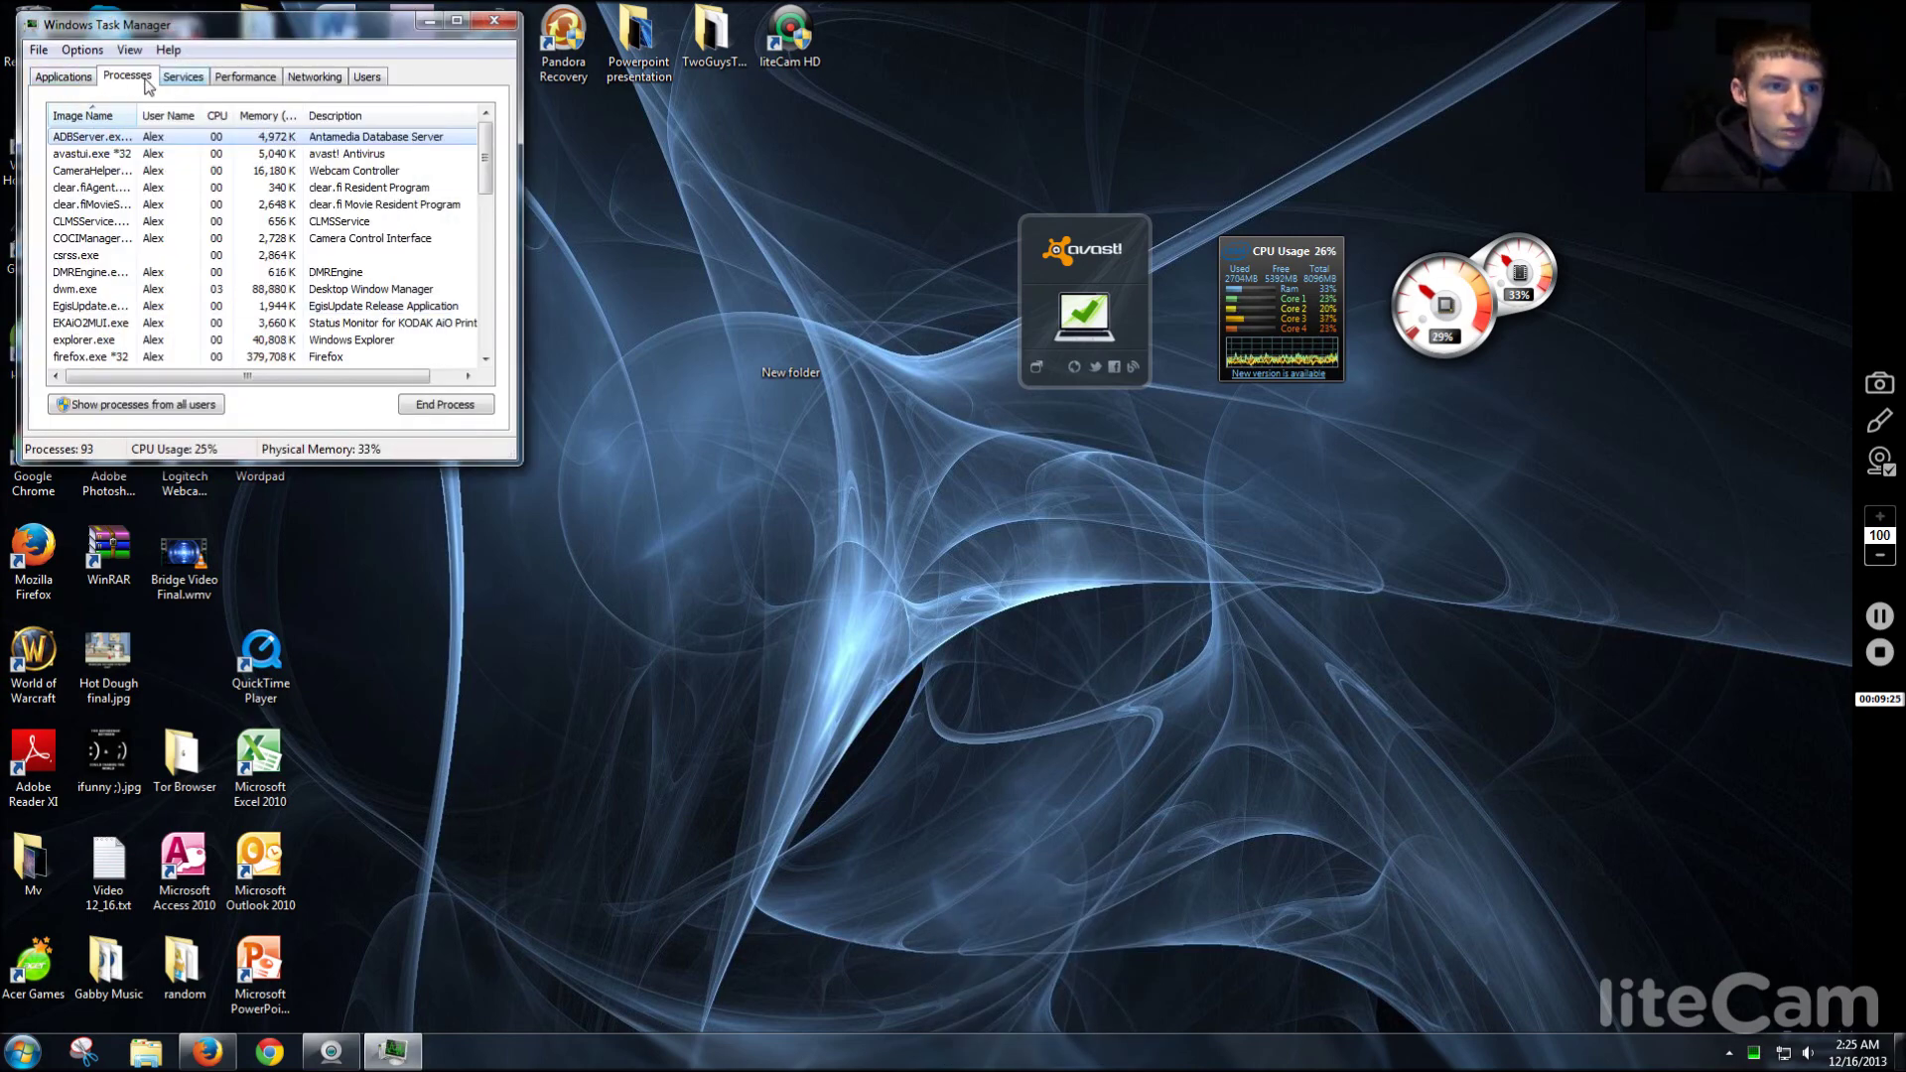
End the explorer.exe process in the Processes list and confirm it.
{"action": "left_click", "coordinate": [146, 139]}
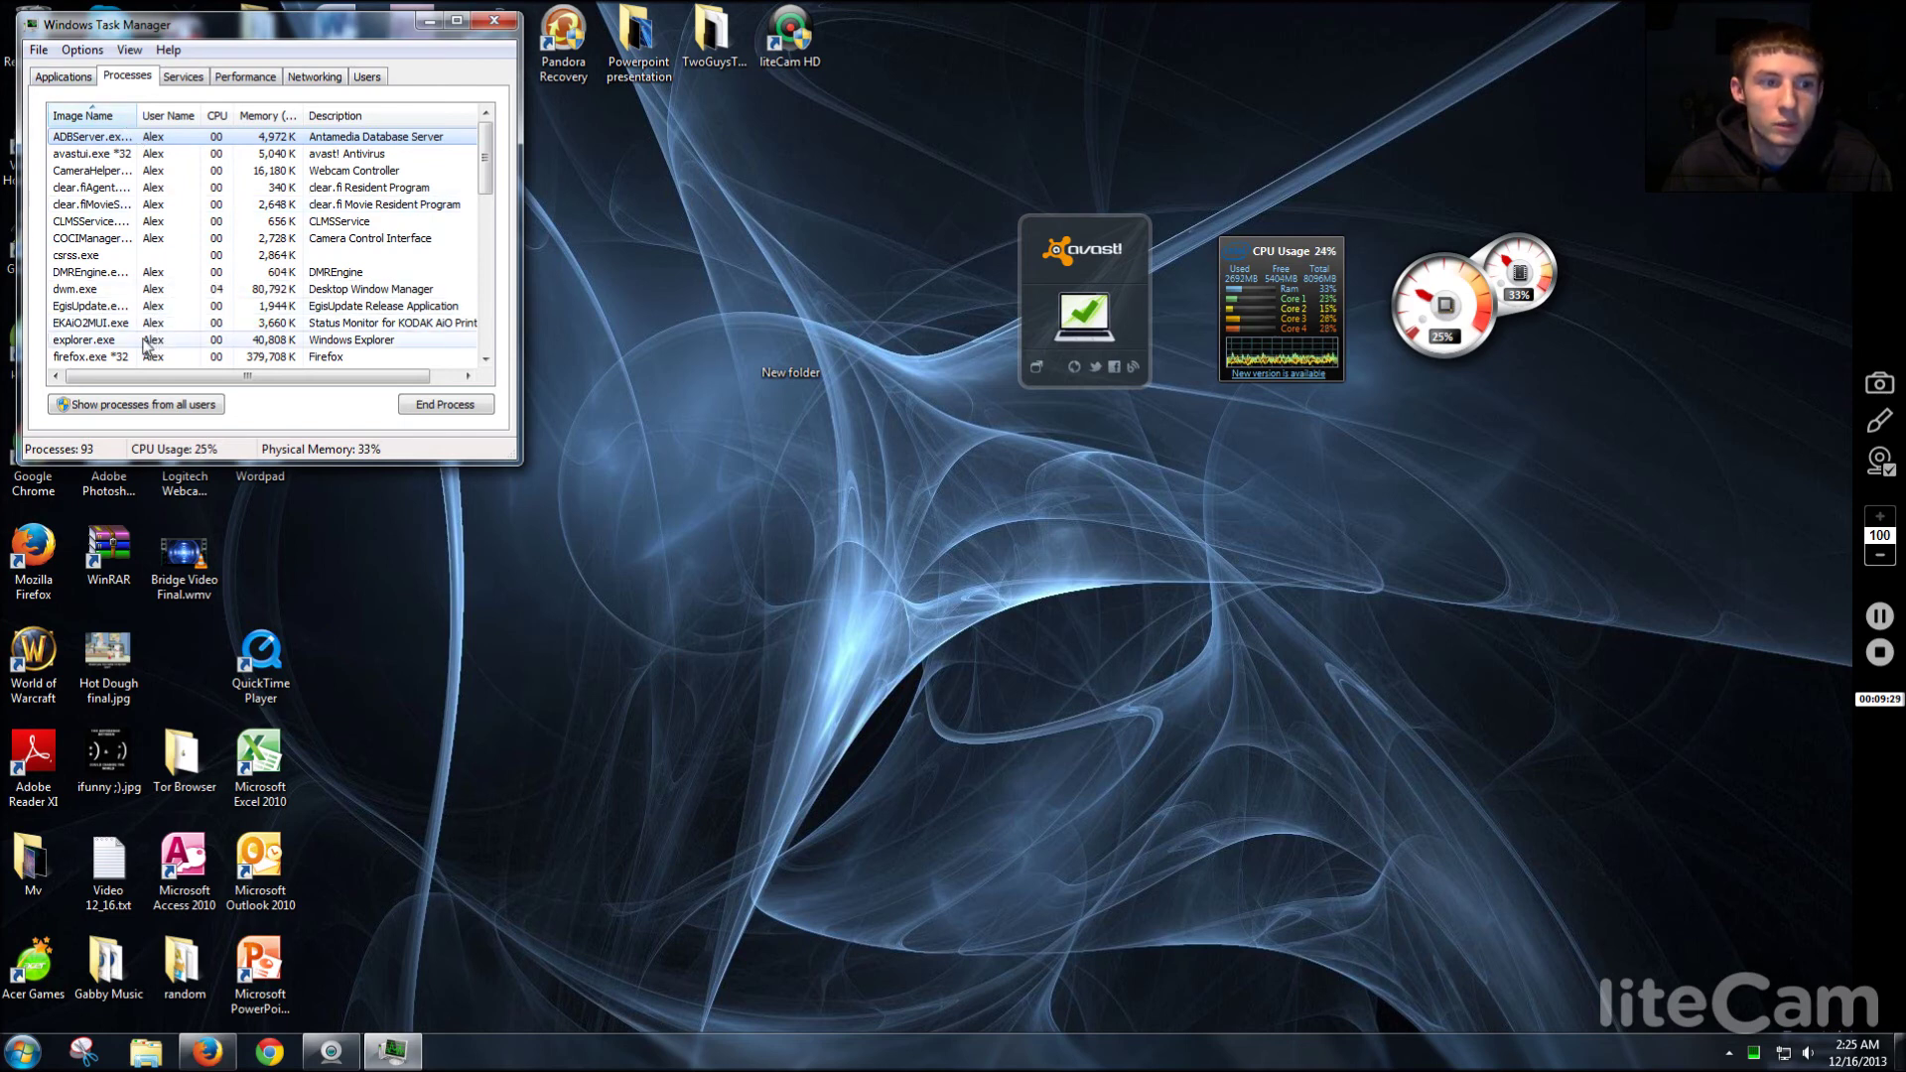
{"action": "left_click", "coordinate": [146, 343]}
{"action": "right_click", "coordinate": [146, 339]}
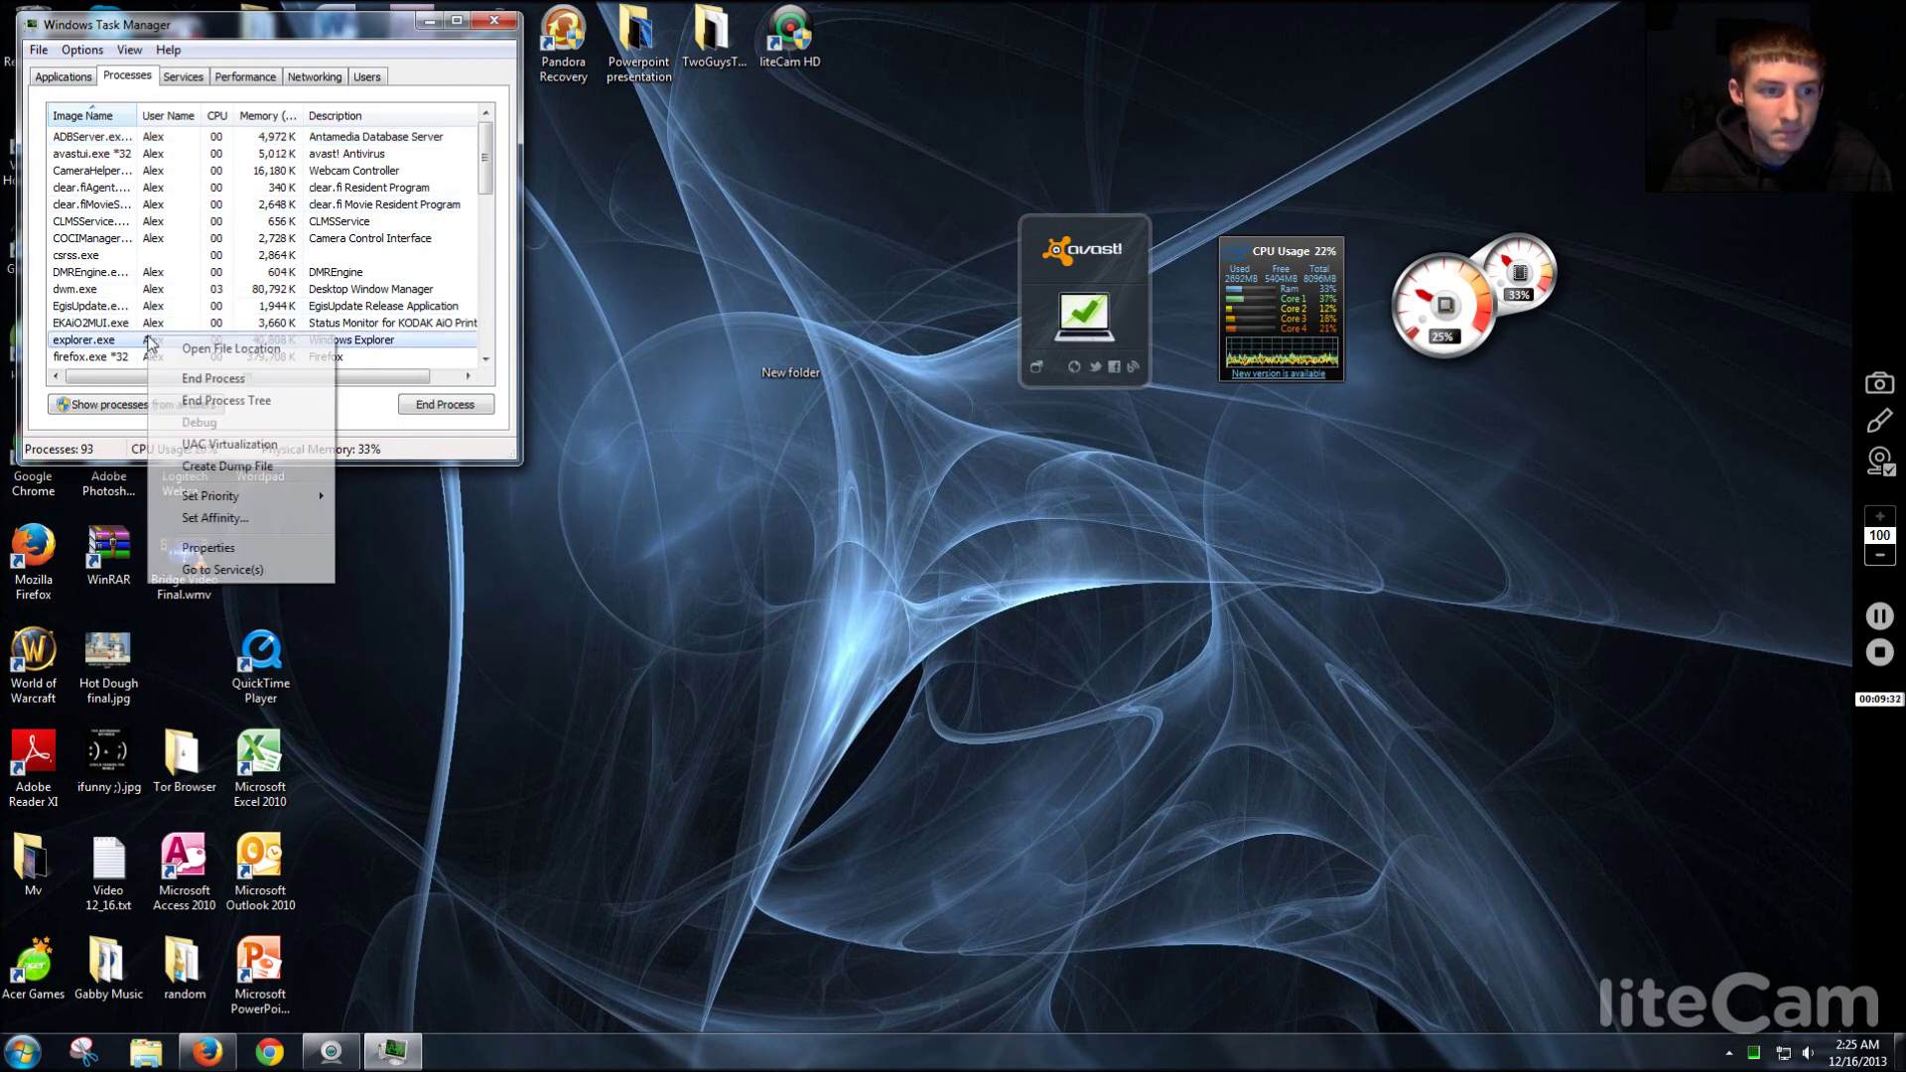
{"action": "left_click", "coordinate": [228, 378]}
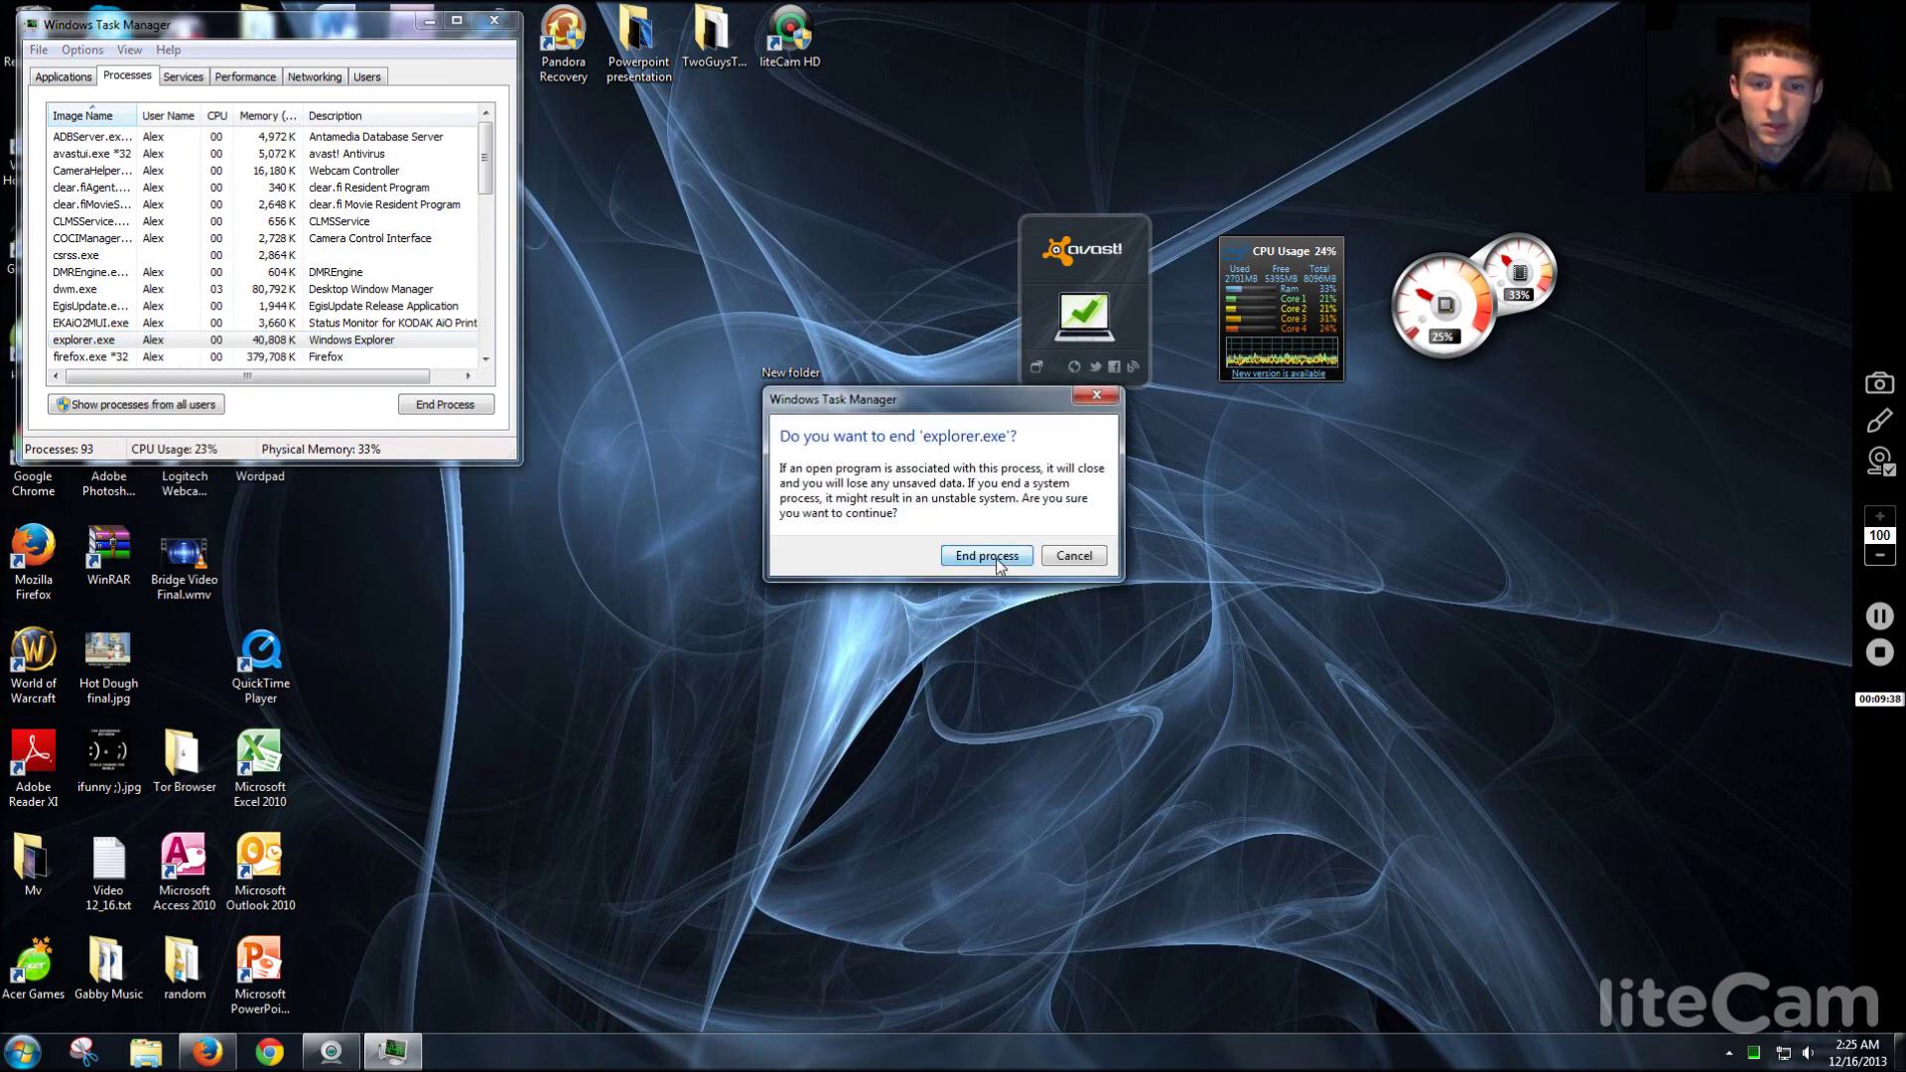
{"action": "left_click", "coordinate": [988, 556]}
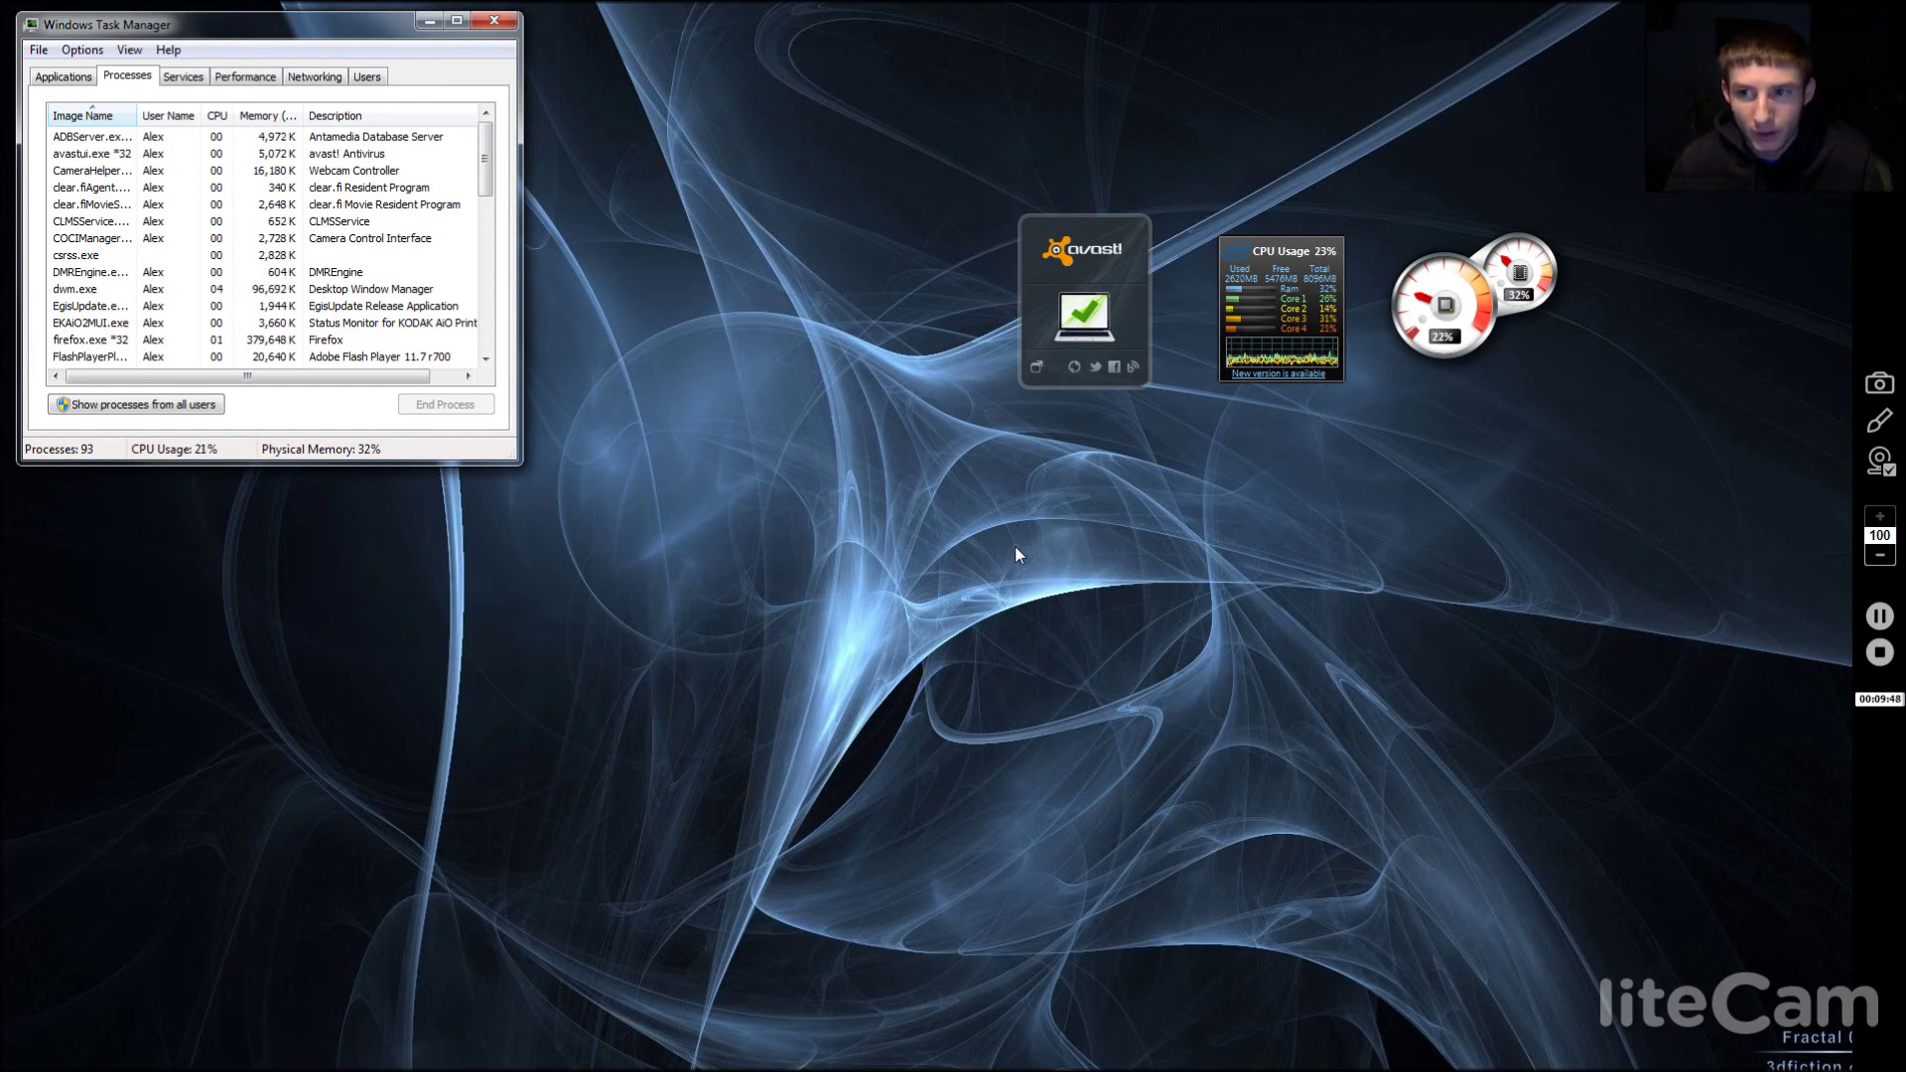
Run 'explorer.exe' as a new task from Task Manager's File menu to restore the desktop.
{"action": "left_click", "coordinate": [38, 51]}
{"action": "left_click", "coordinate": [68, 75]}
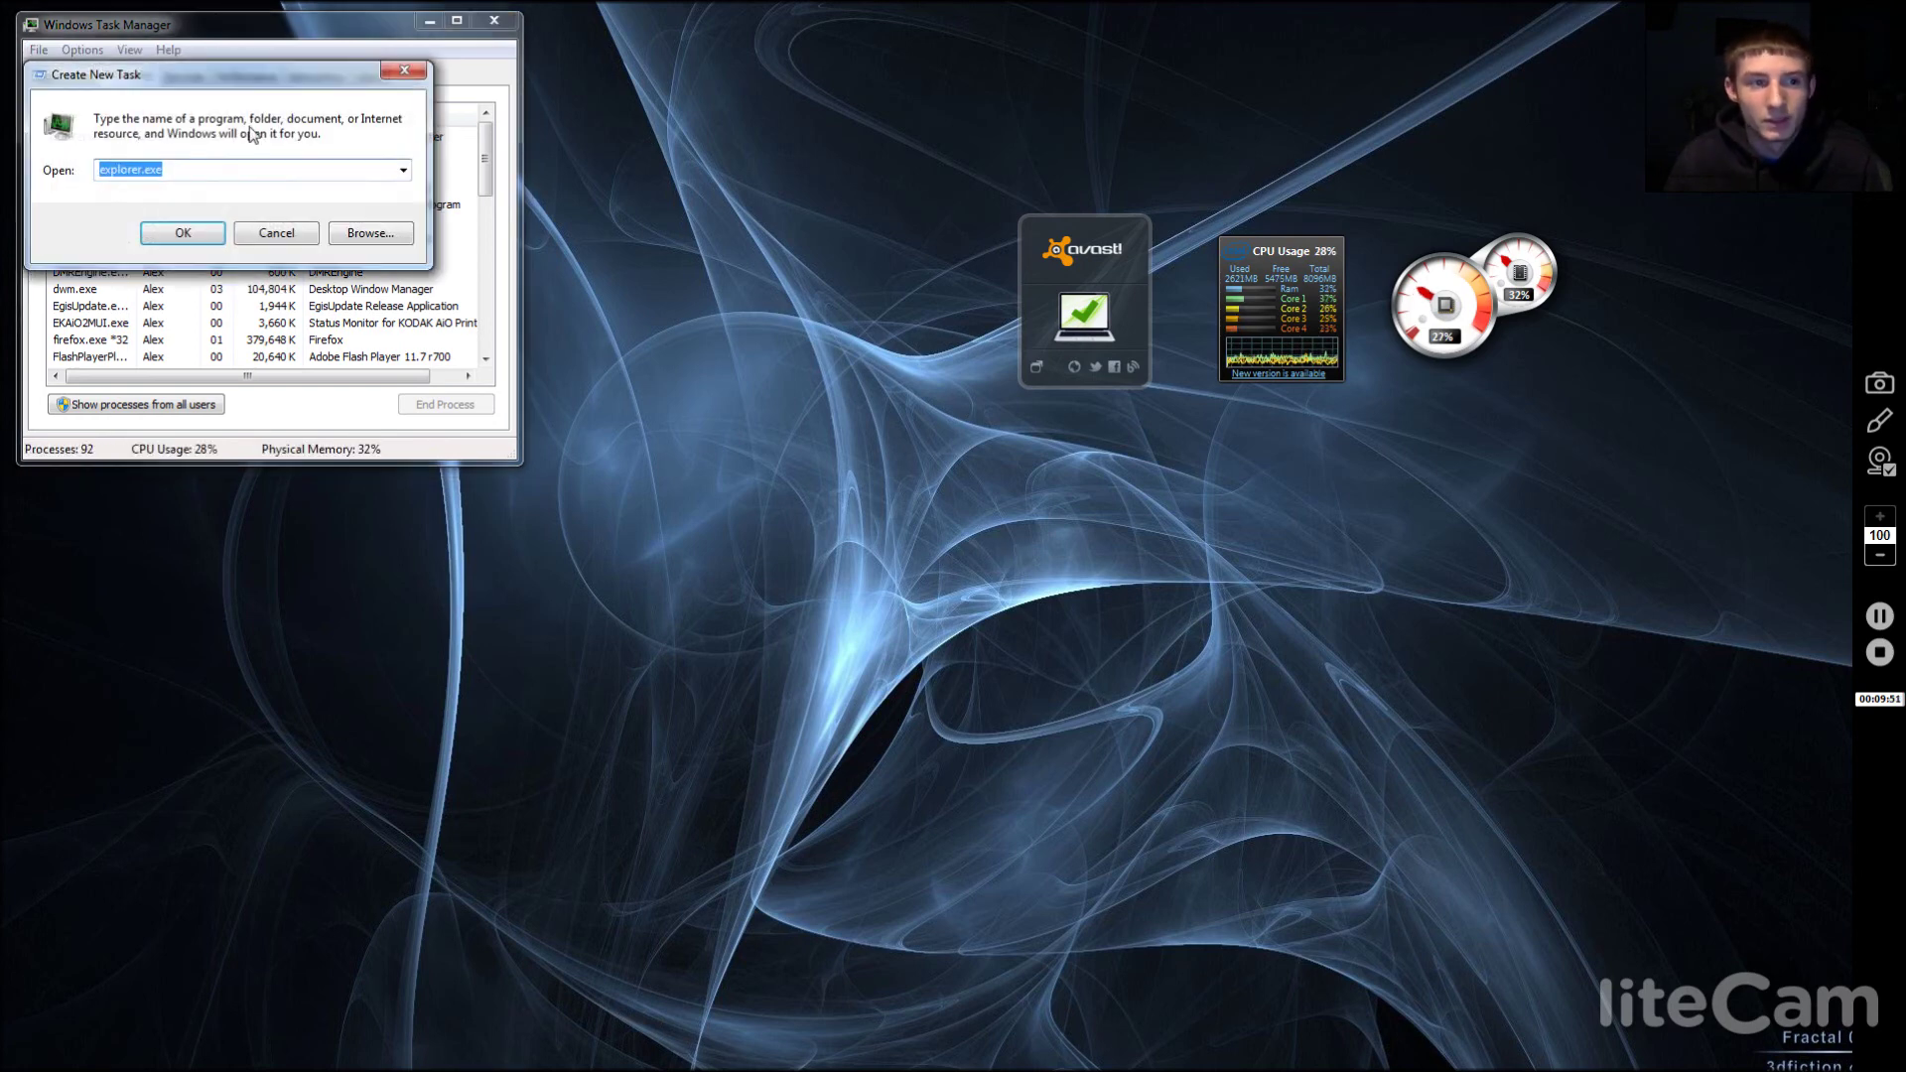
{"action": "type", "text": "explo"}
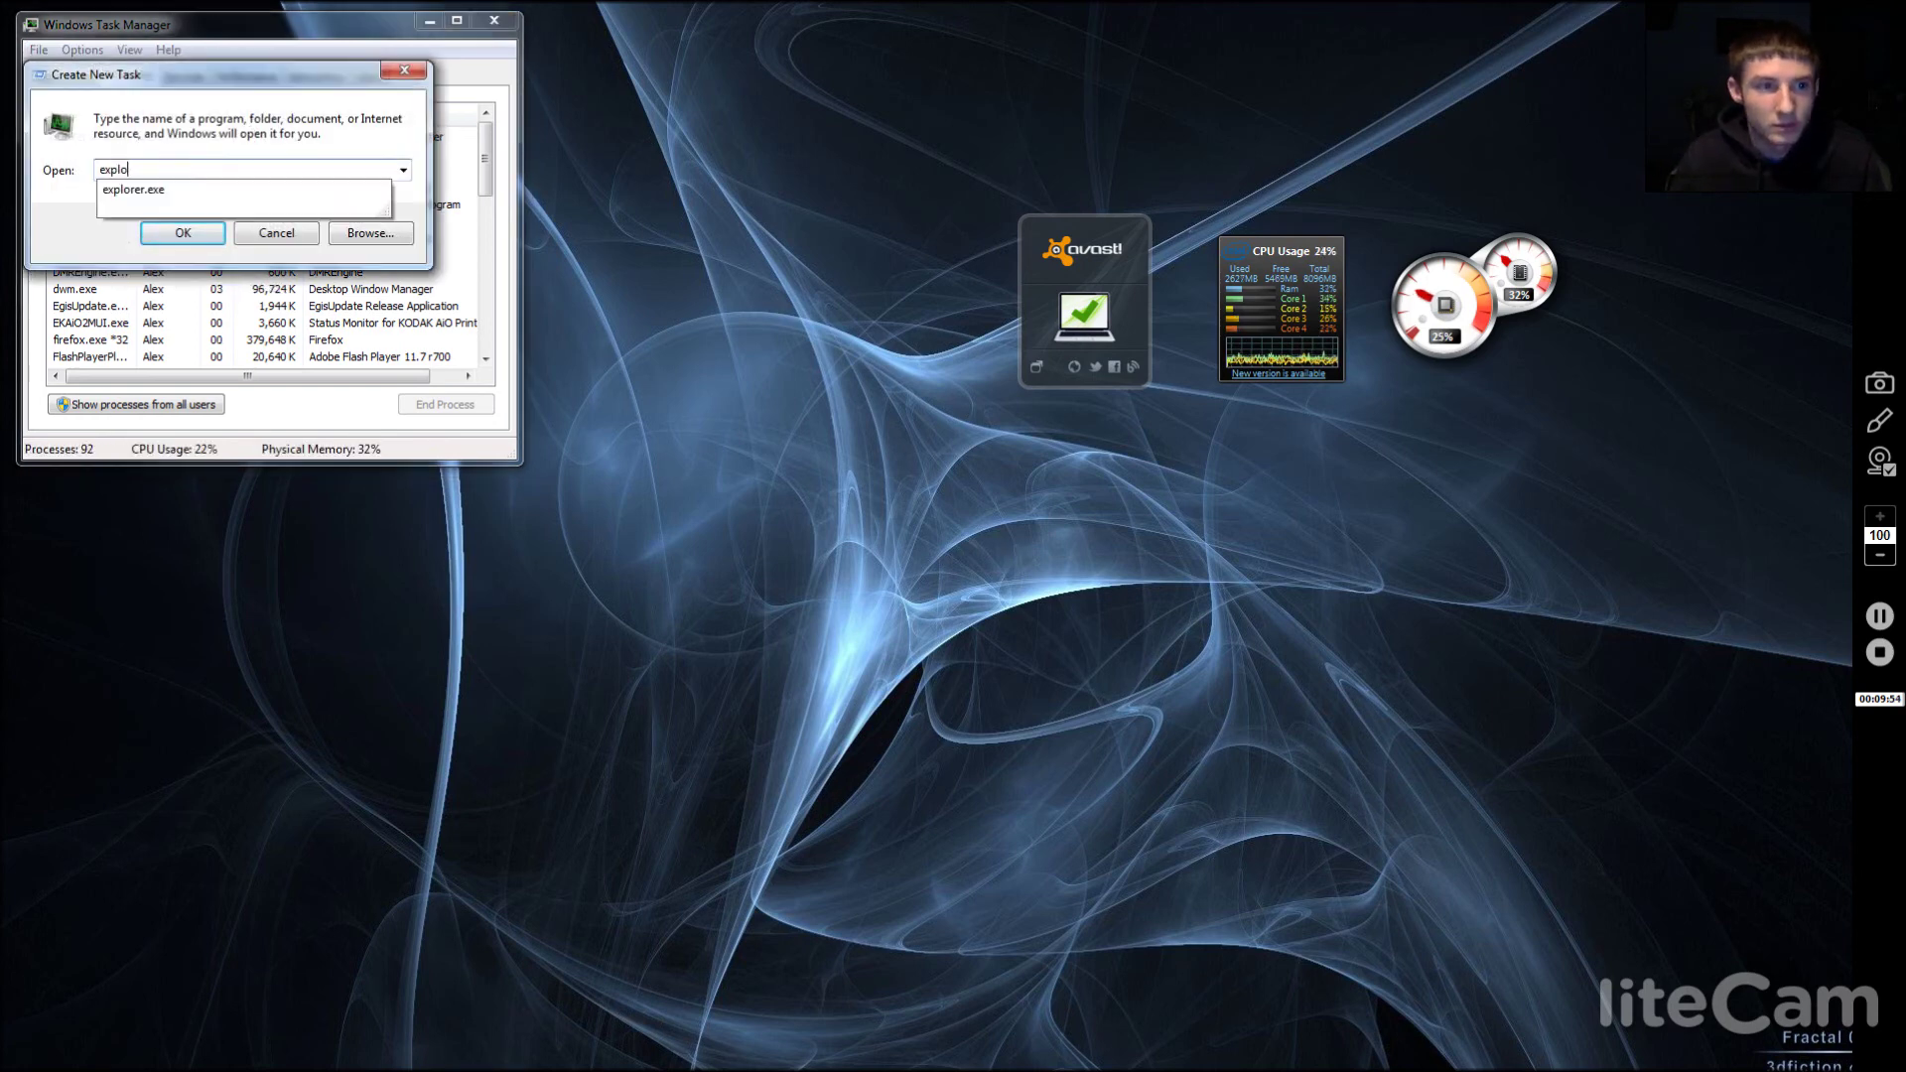
{"action": "type", "text": "rer.ex"}
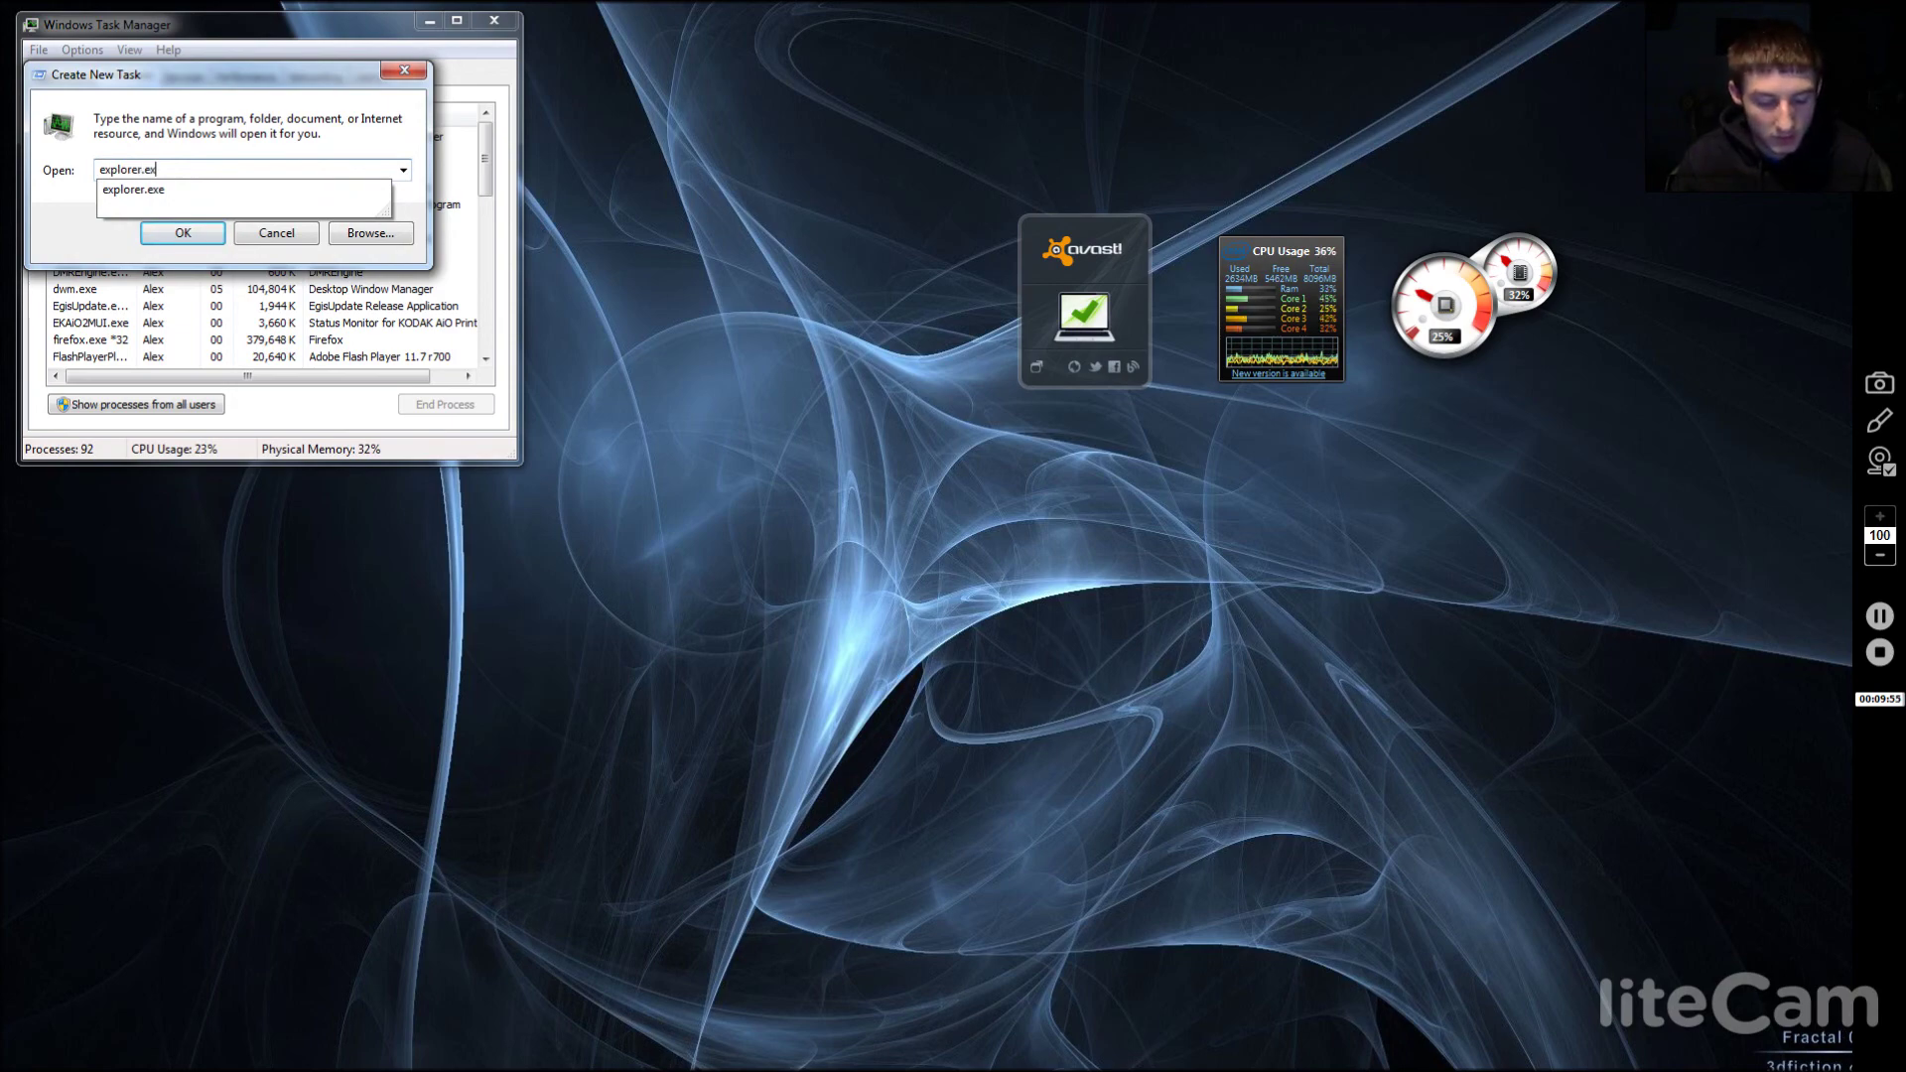
{"action": "type", "text": "e"}
{"action": "key", "text": "Return"}
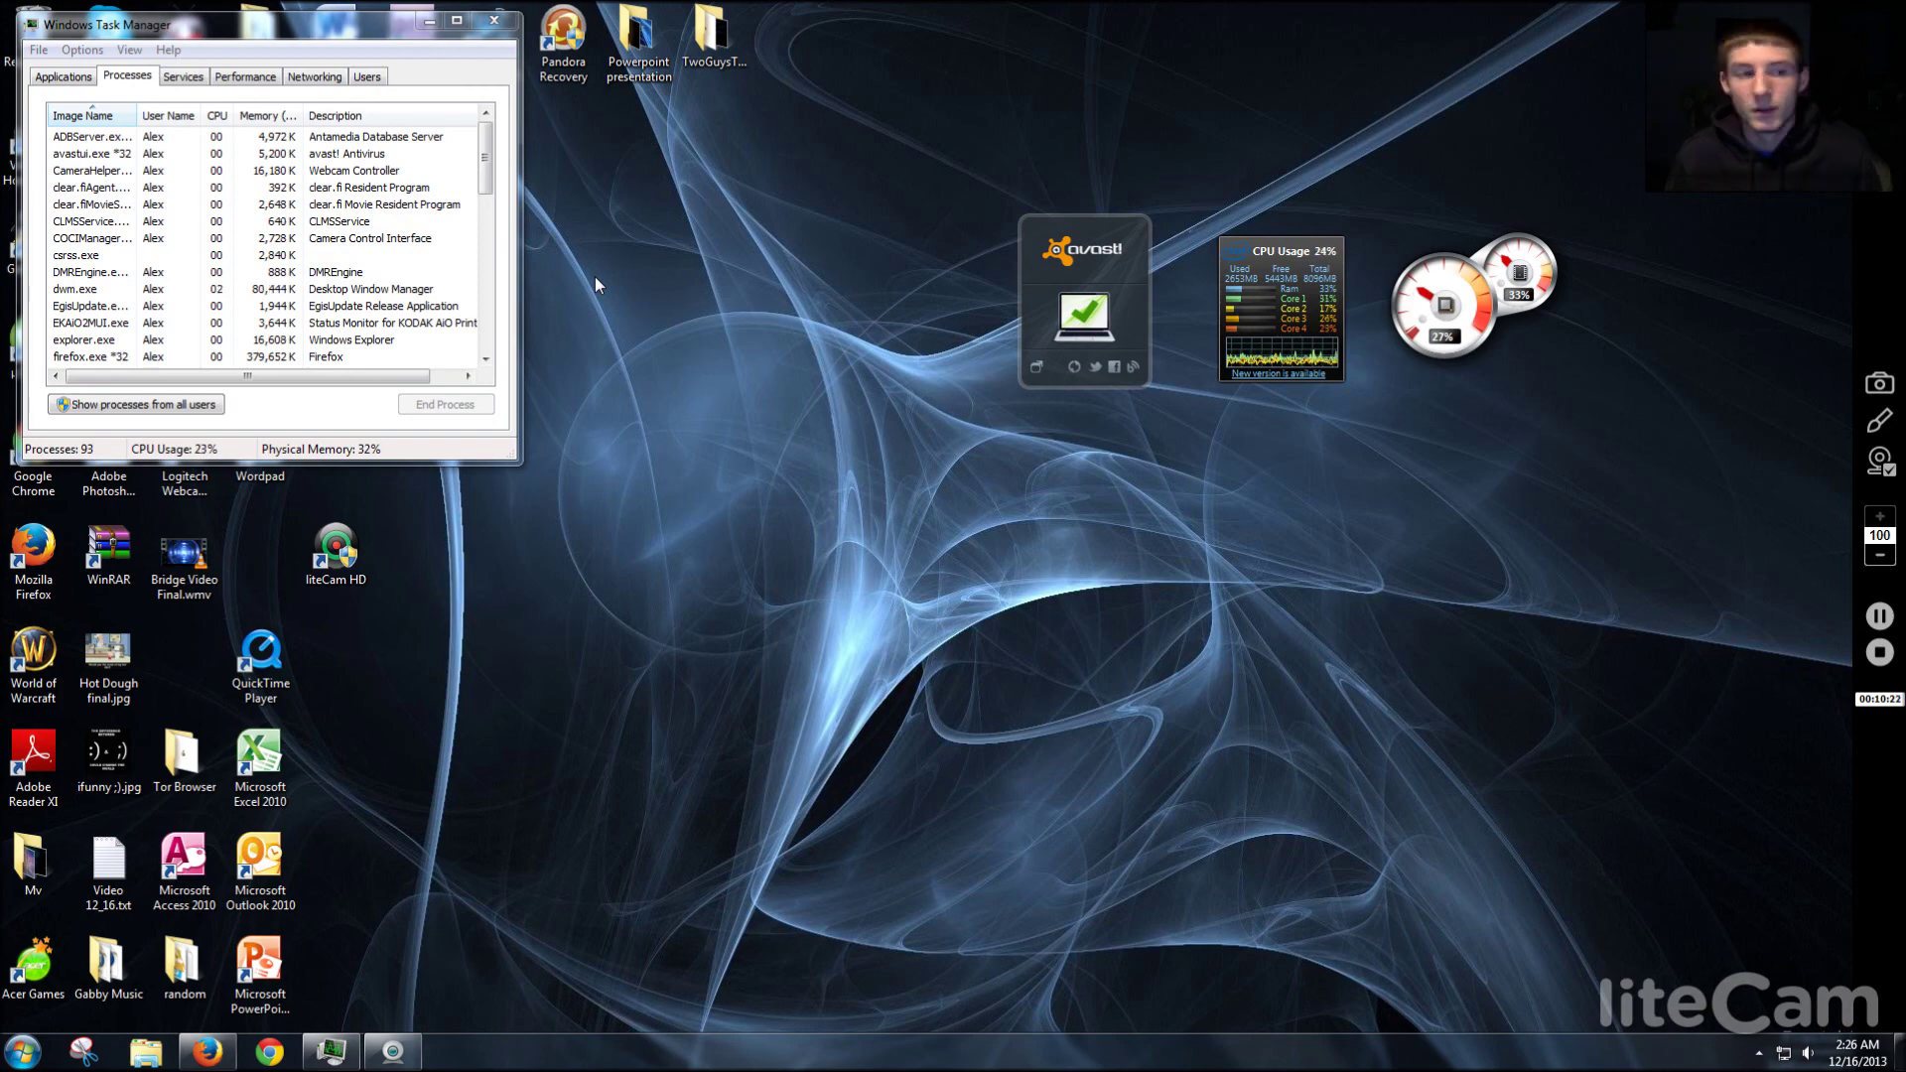
Bring Task Manager forward and select explorer.exe in the Processes list.
{"action": "left_click", "coordinate": [155, 288]}
{"action": "scroll", "coordinate": [189, 312], "scroll_direction": "down", "scroll_amount": 5}
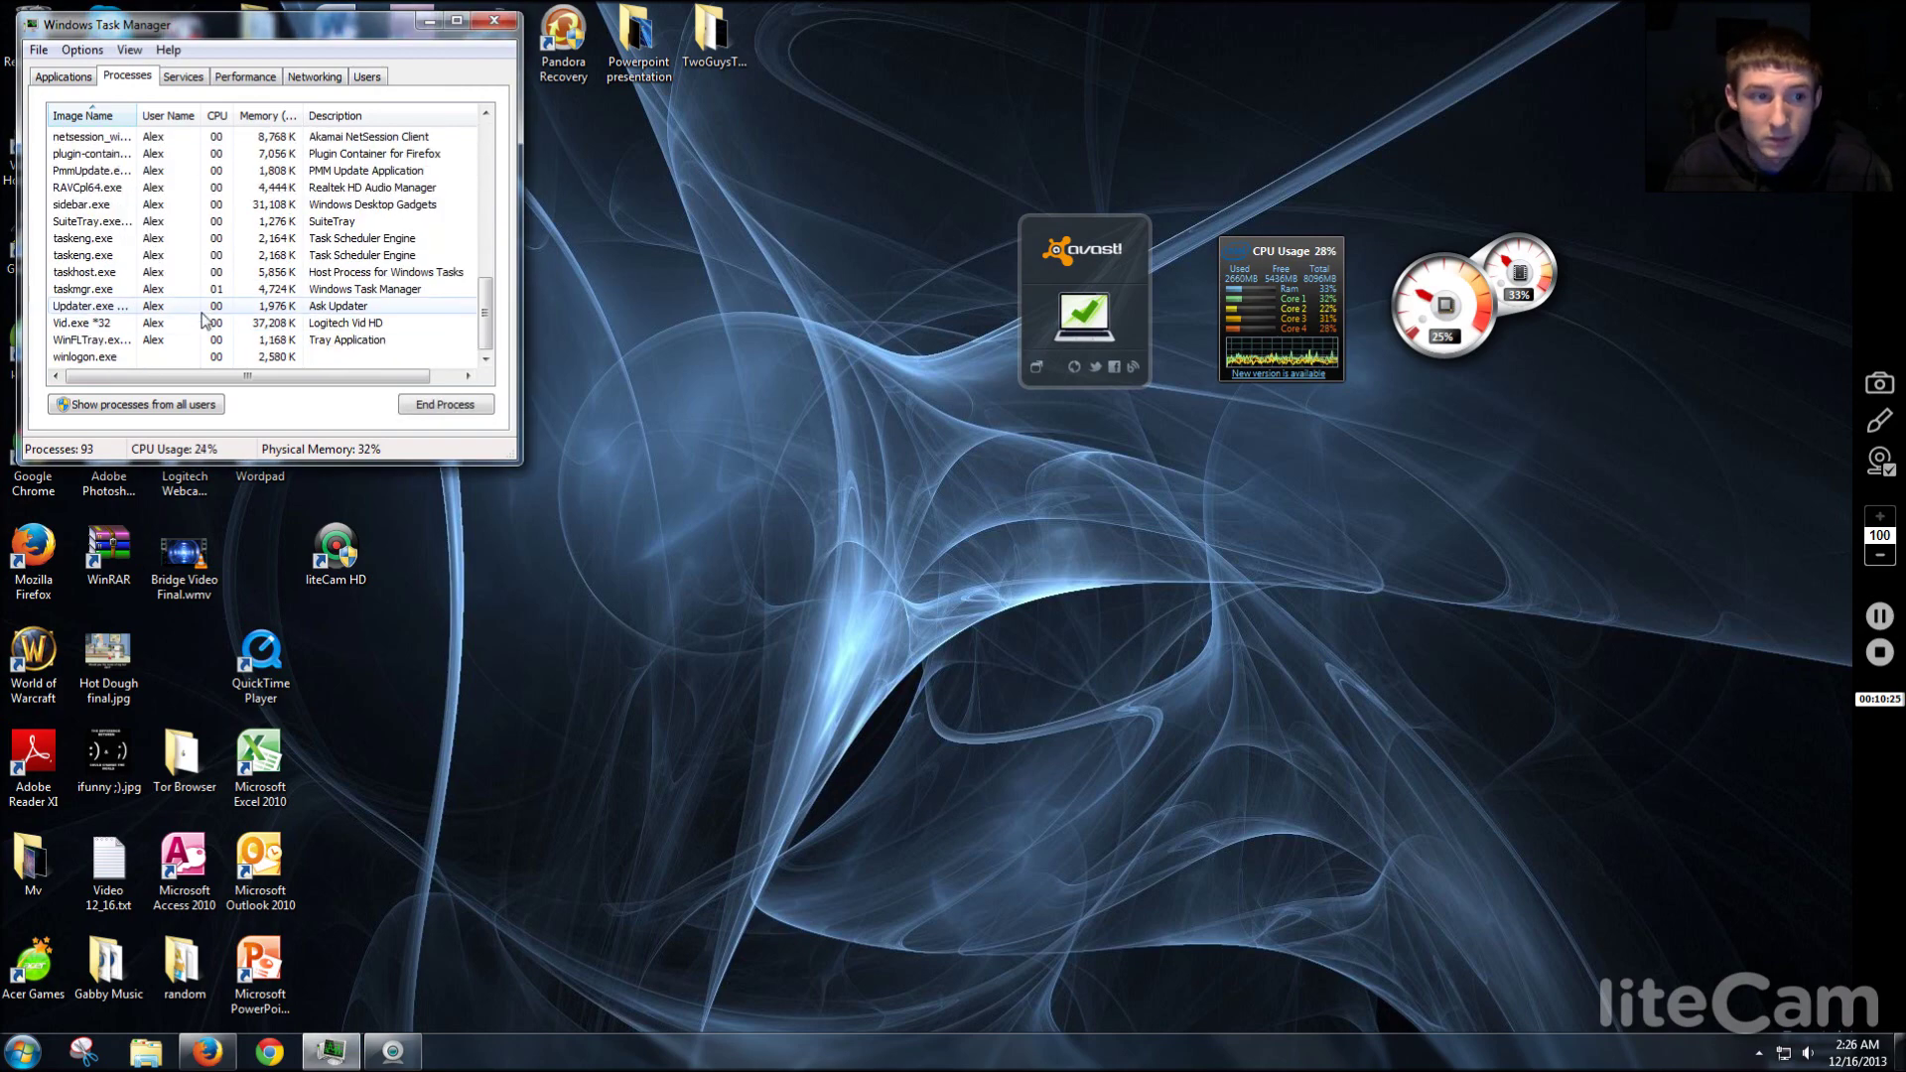
{"action": "scroll", "coordinate": [209, 327], "scroll_direction": "up", "scroll_amount": 4}
{"action": "scroll", "coordinate": [220, 329], "scroll_direction": "up", "scroll_amount": 5}
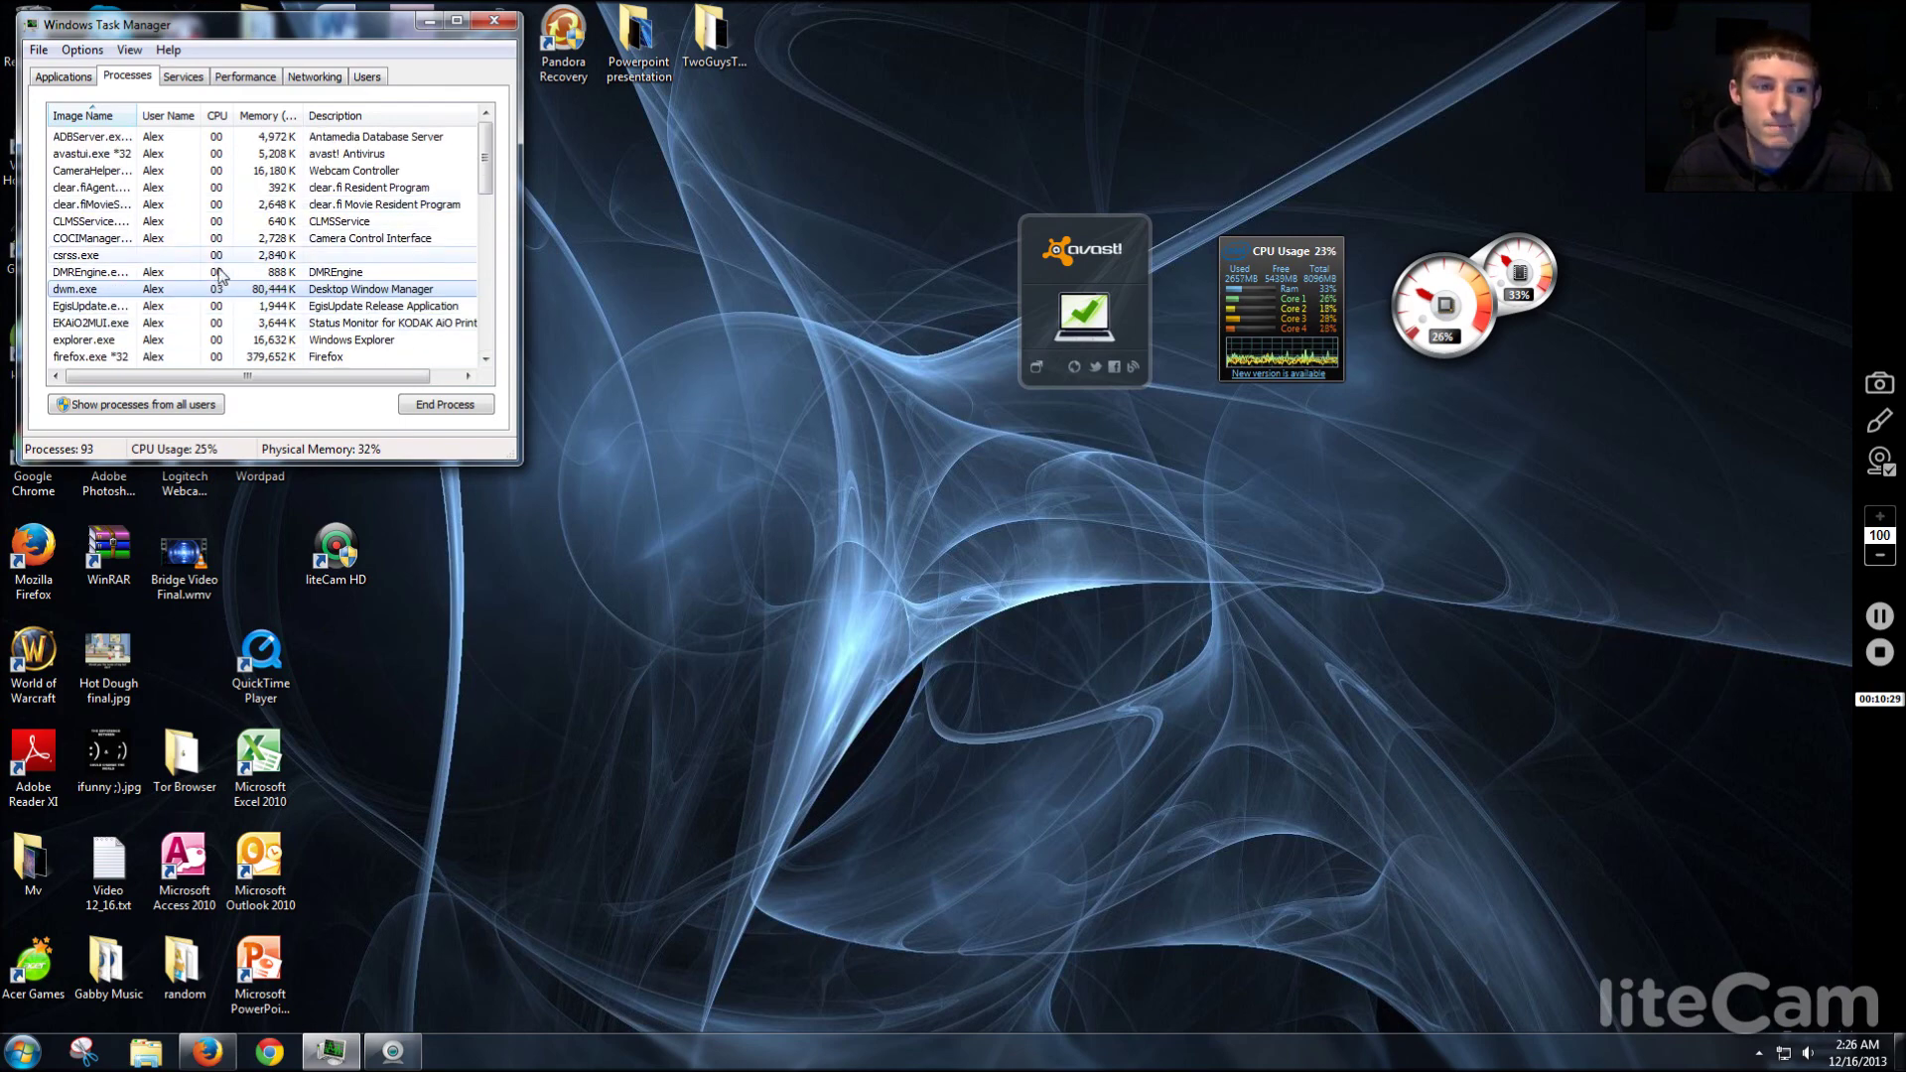
{"action": "scroll", "coordinate": [216, 302], "scroll_direction": "down", "scroll_amount": 1}
{"action": "left_click", "coordinate": [154, 290]}
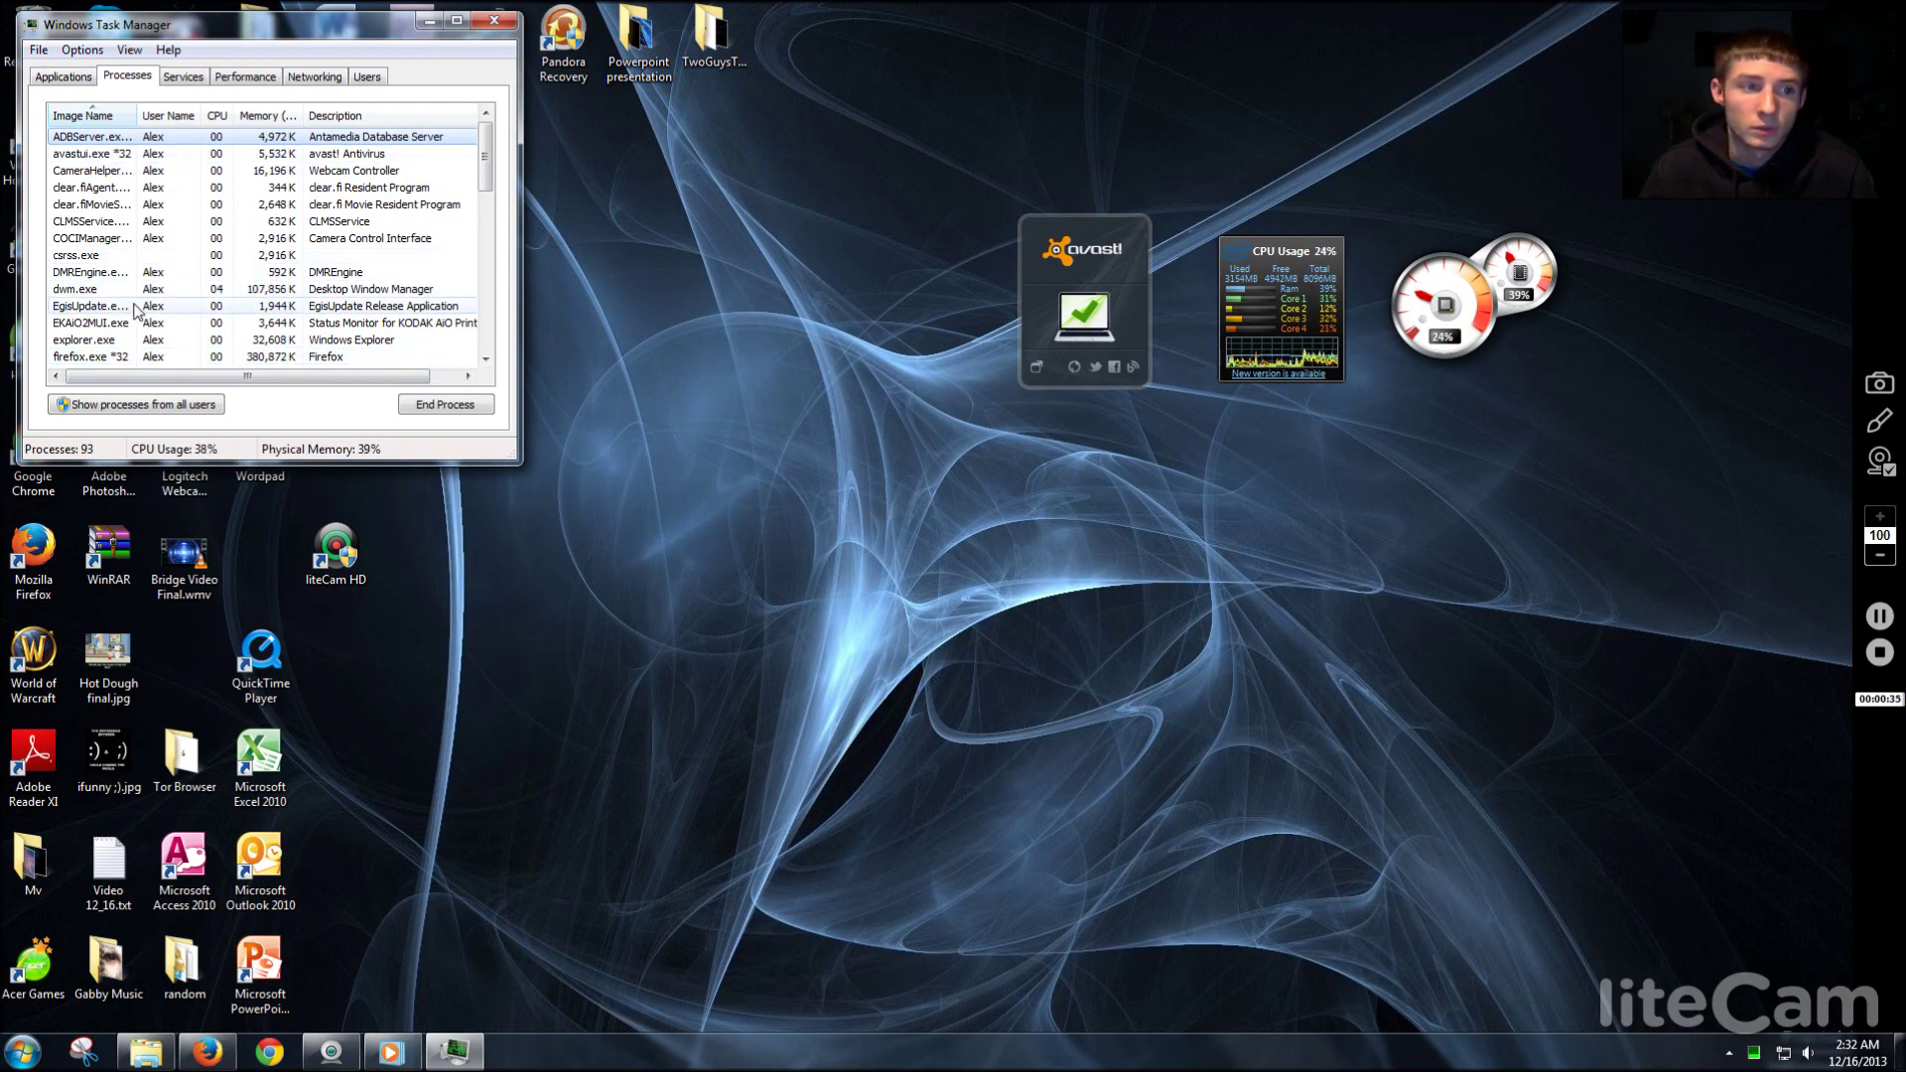
Dismiss firefox.exe's actions without ending it, close Task Manager, and restore Firefox.
{"action": "scroll", "coordinate": [129, 270], "scroll_direction": "down", "scroll_amount": 2}
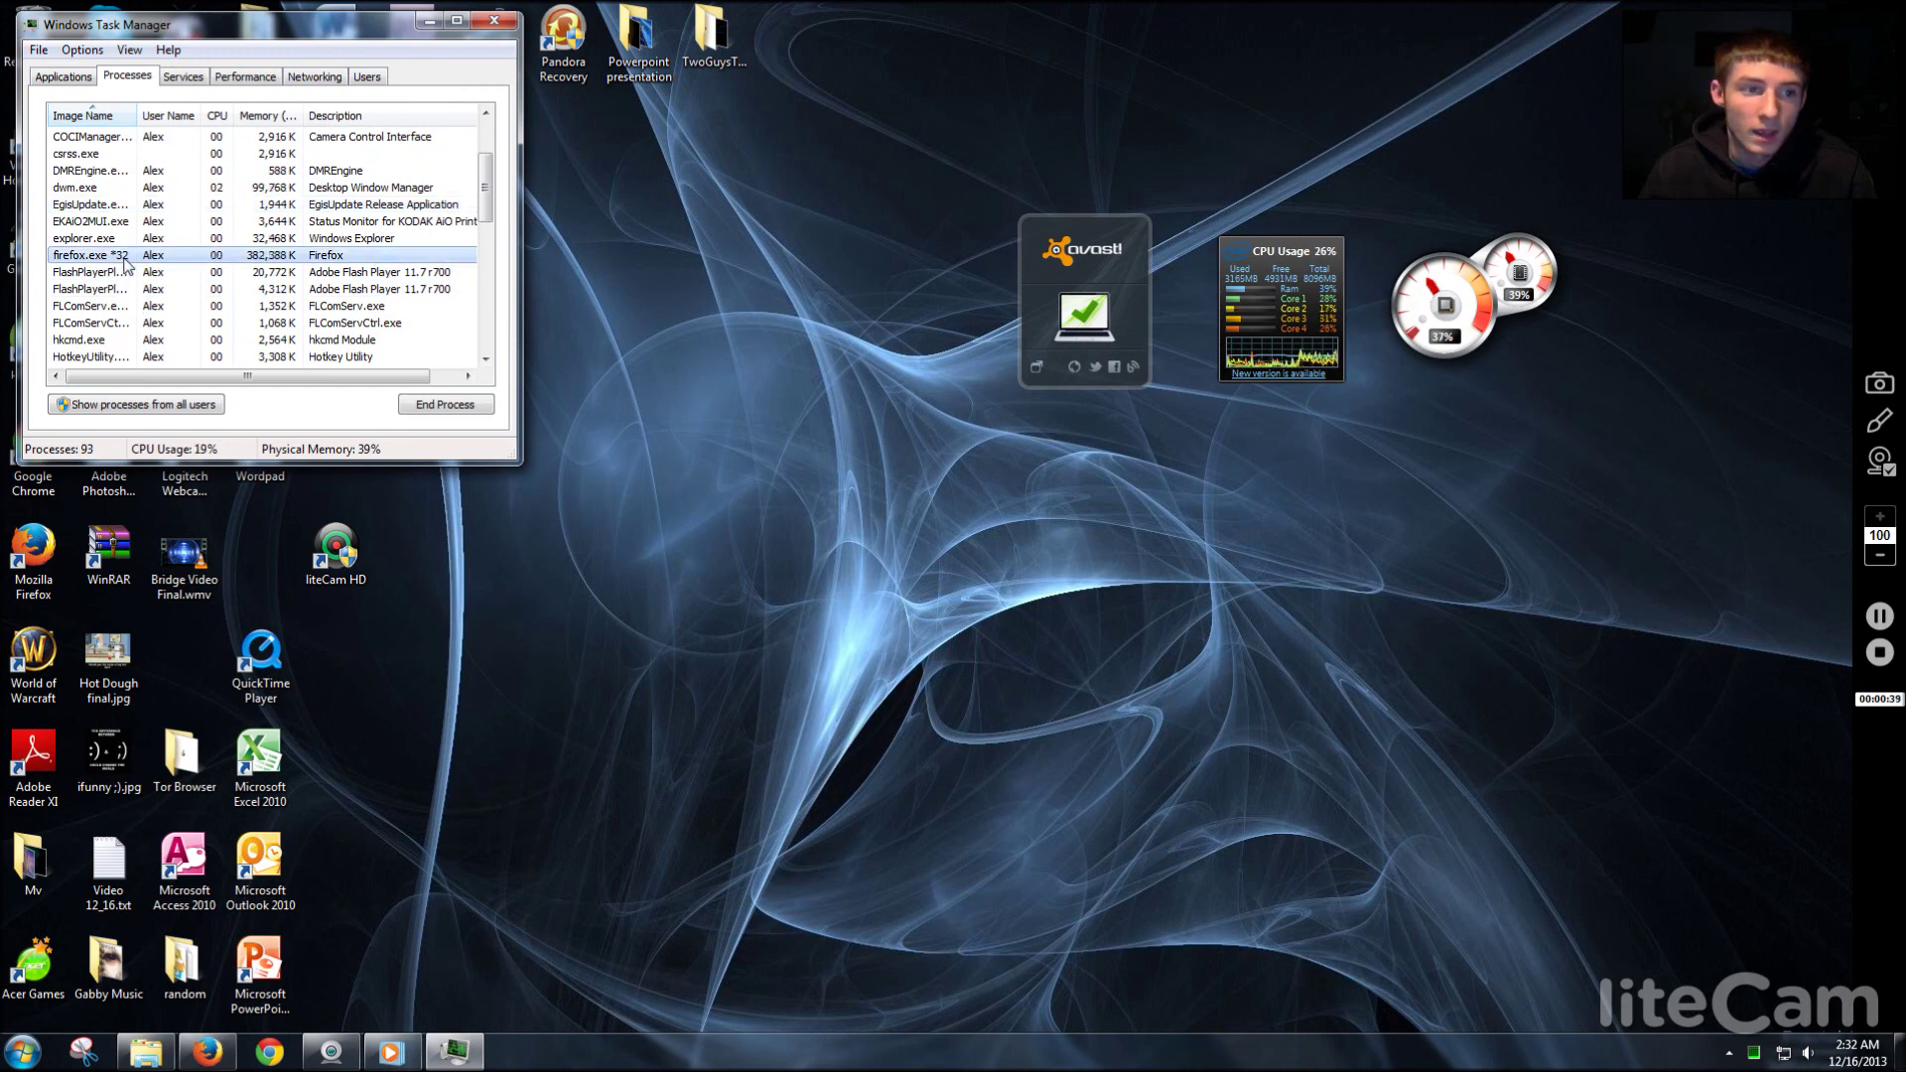
{"action": "right_click", "coordinate": [125, 260]}
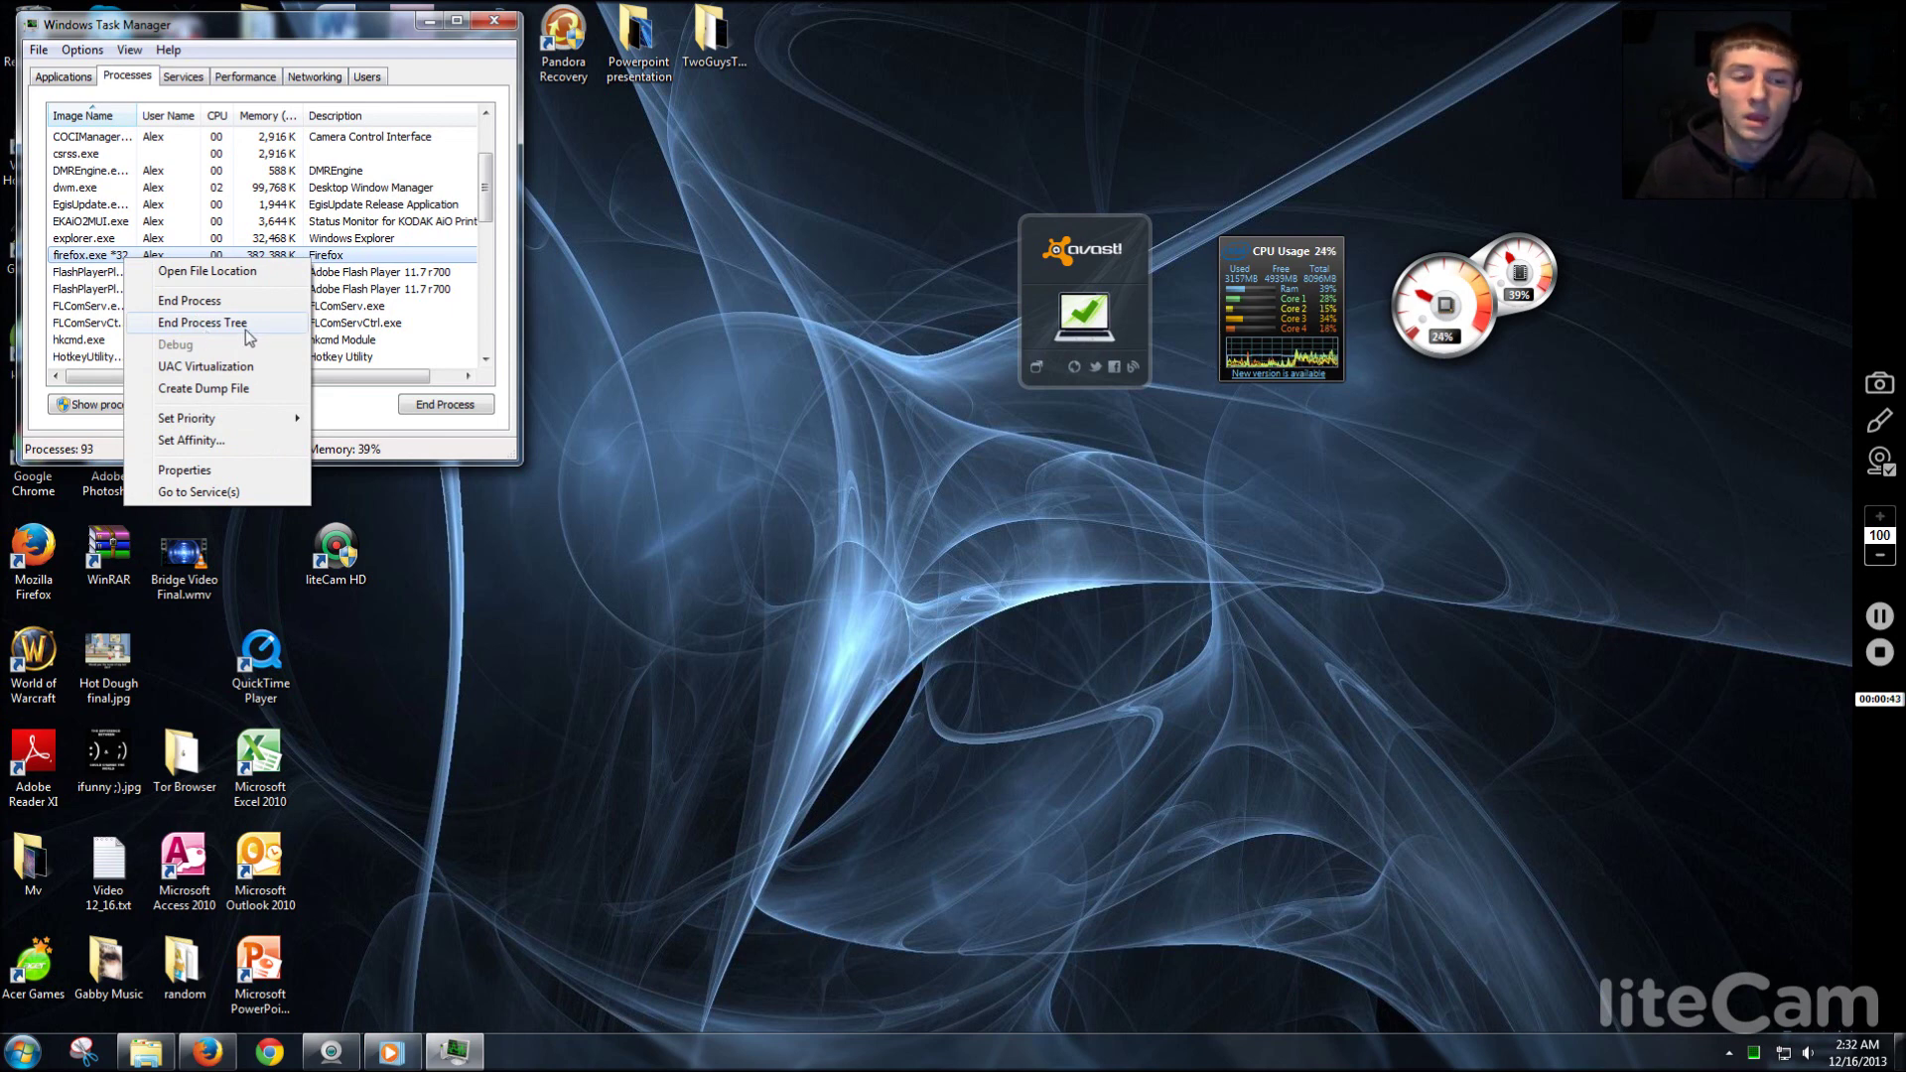
{"action": "left_click", "coordinate": [501, 228]}
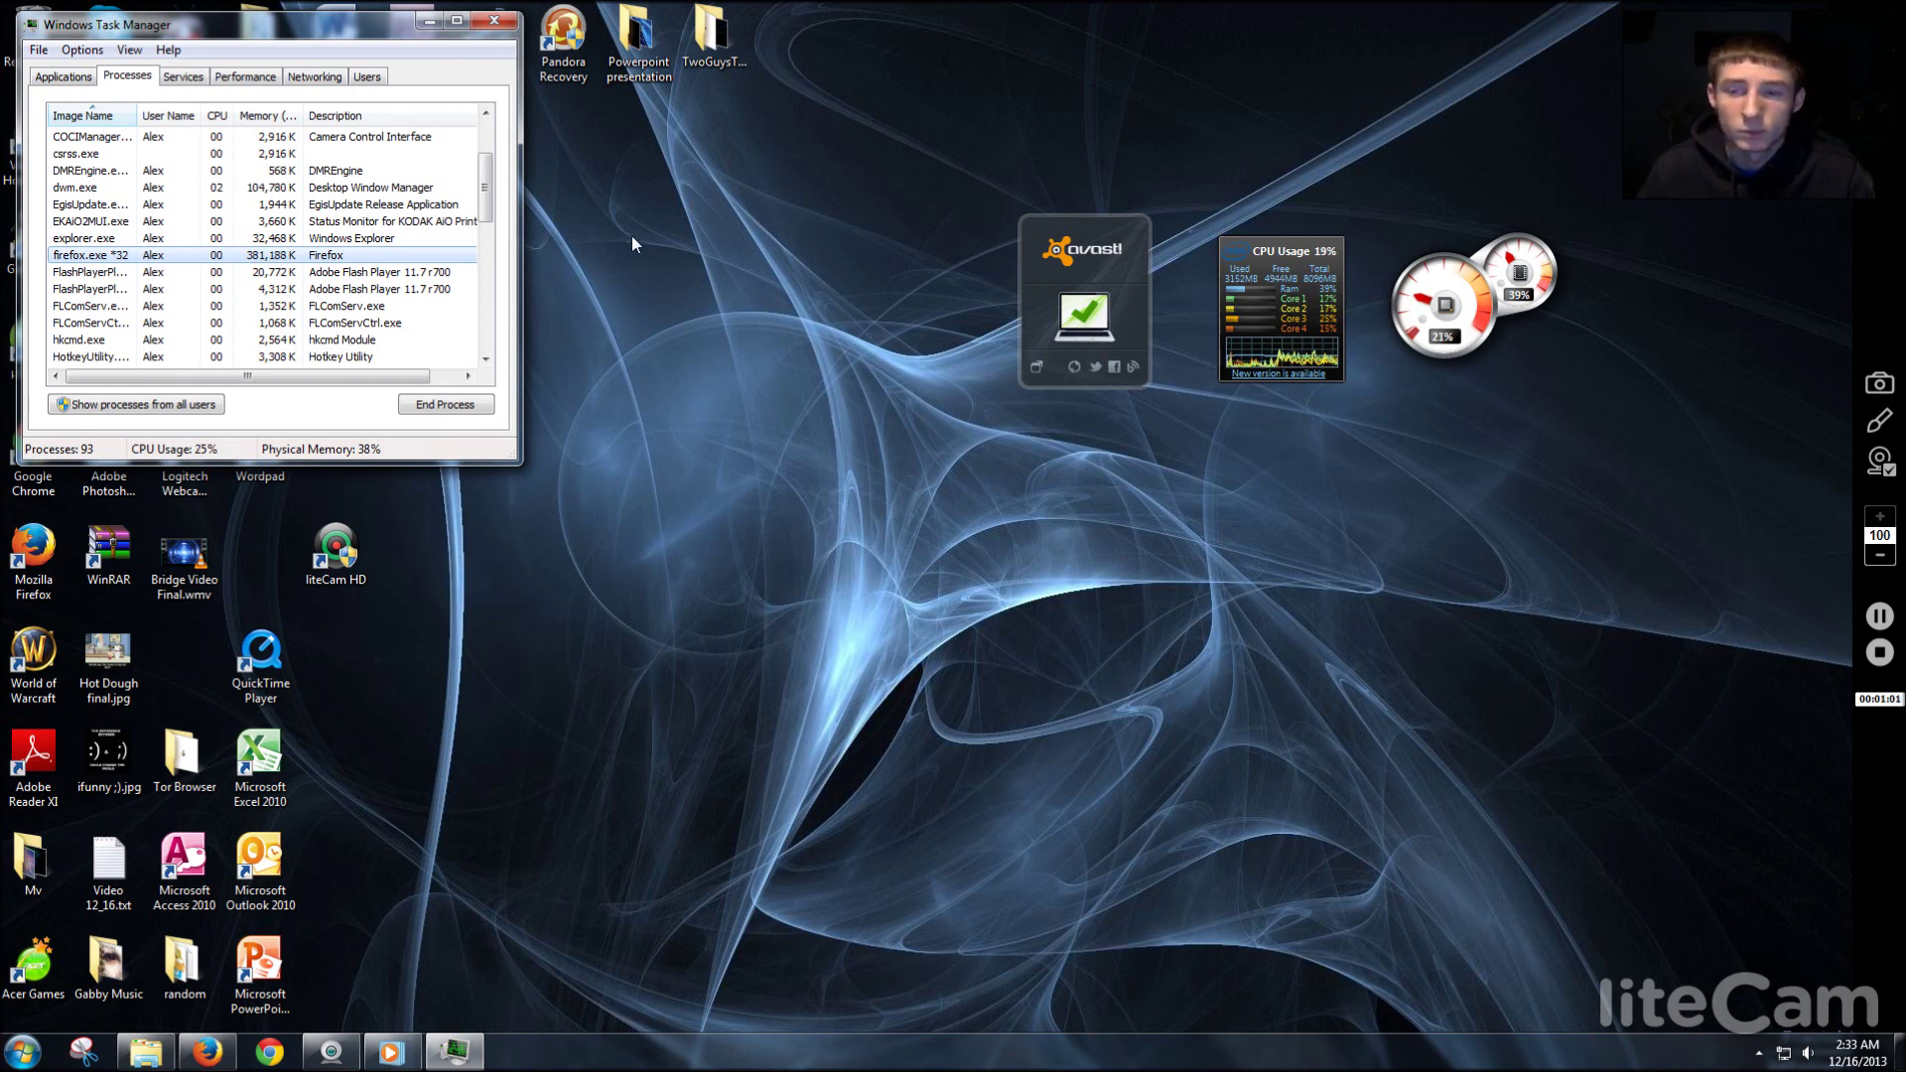
{"action": "left_click", "coordinate": [494, 20]}
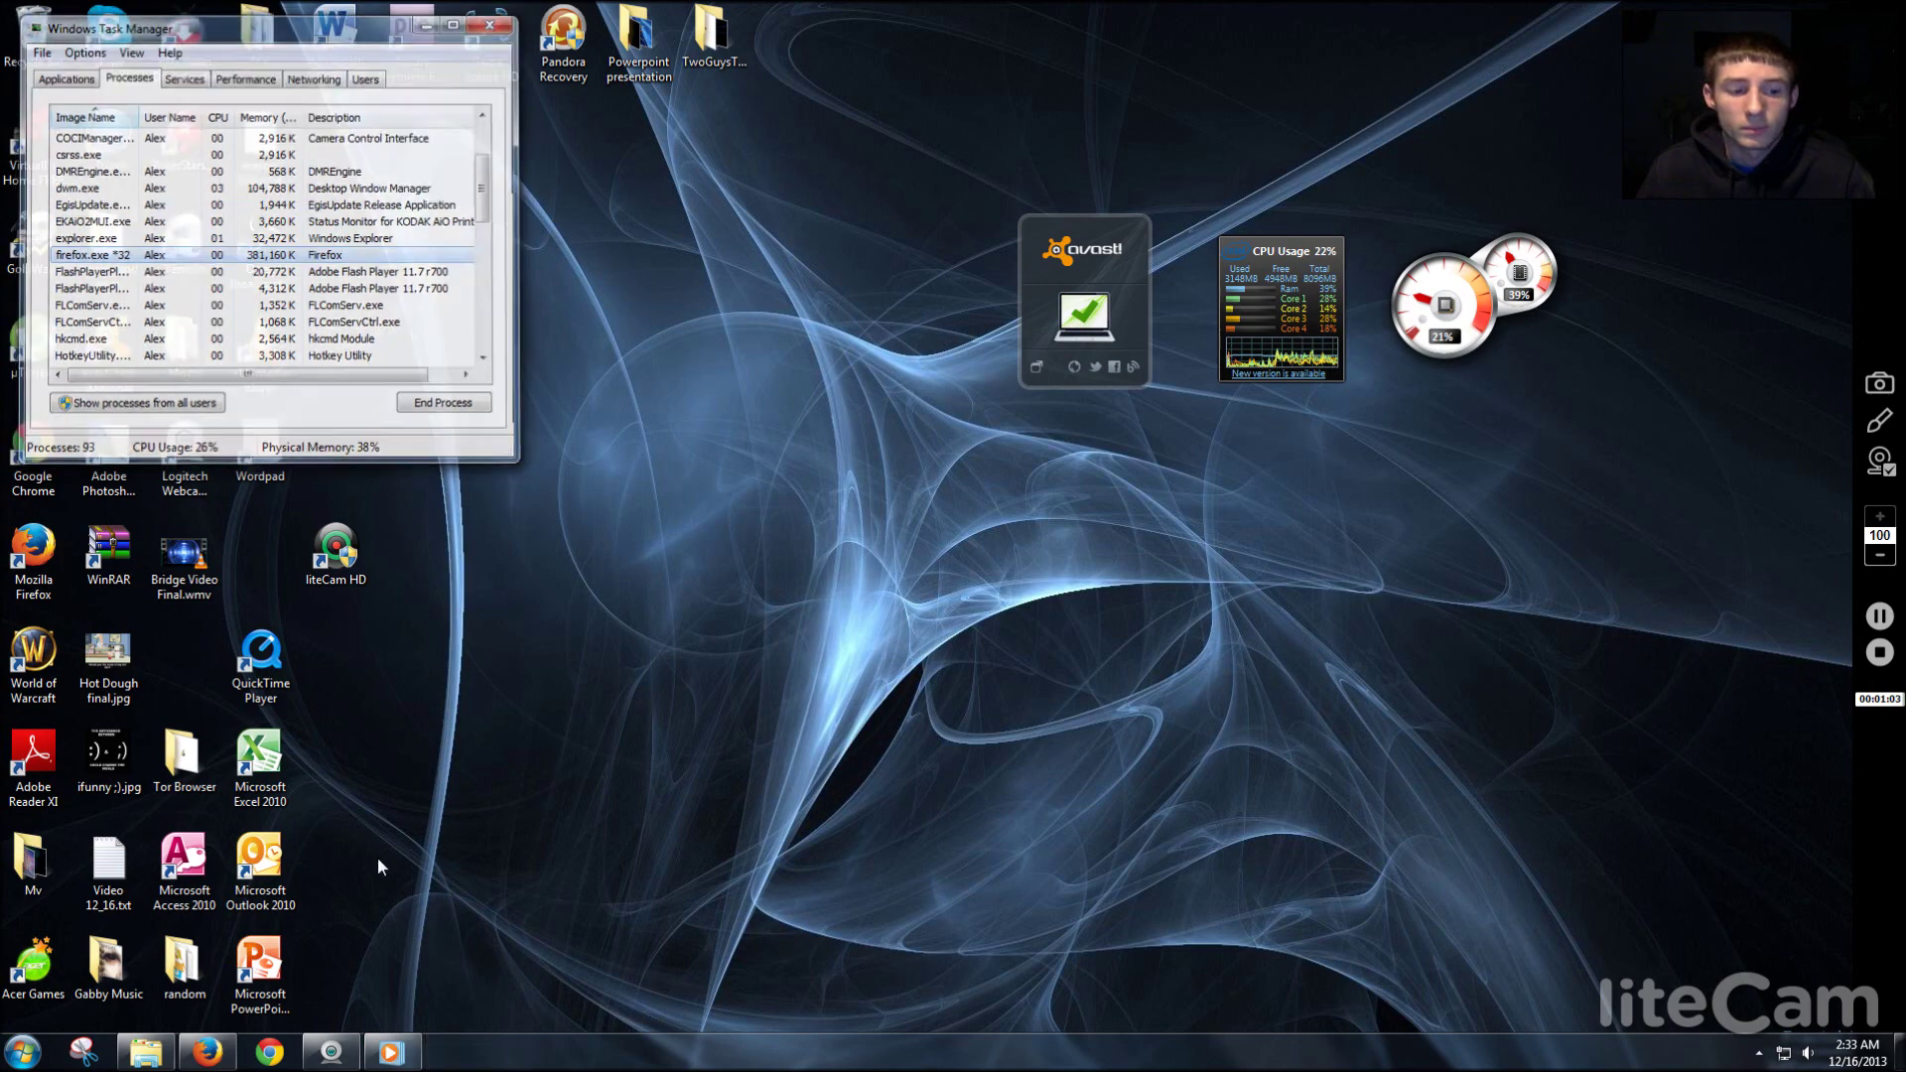
{"action": "left_click", "coordinate": [208, 1051]}
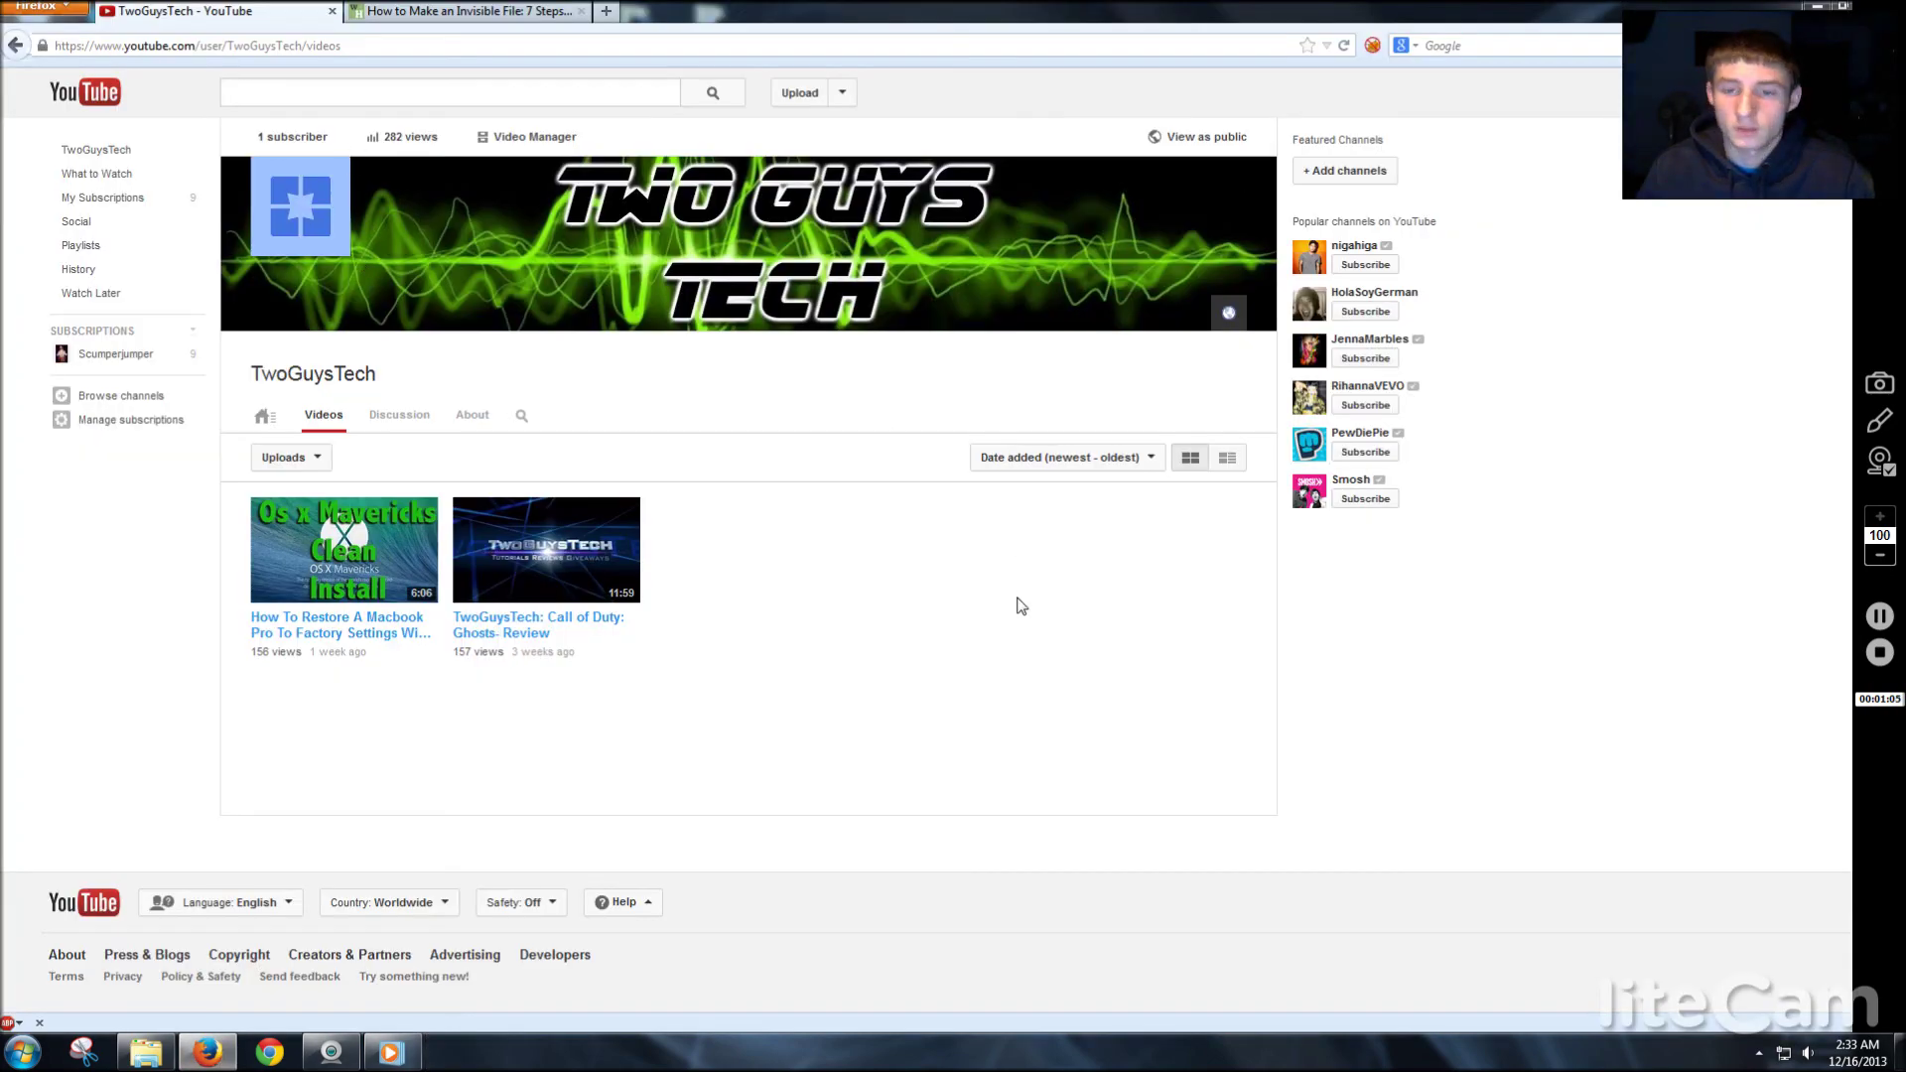